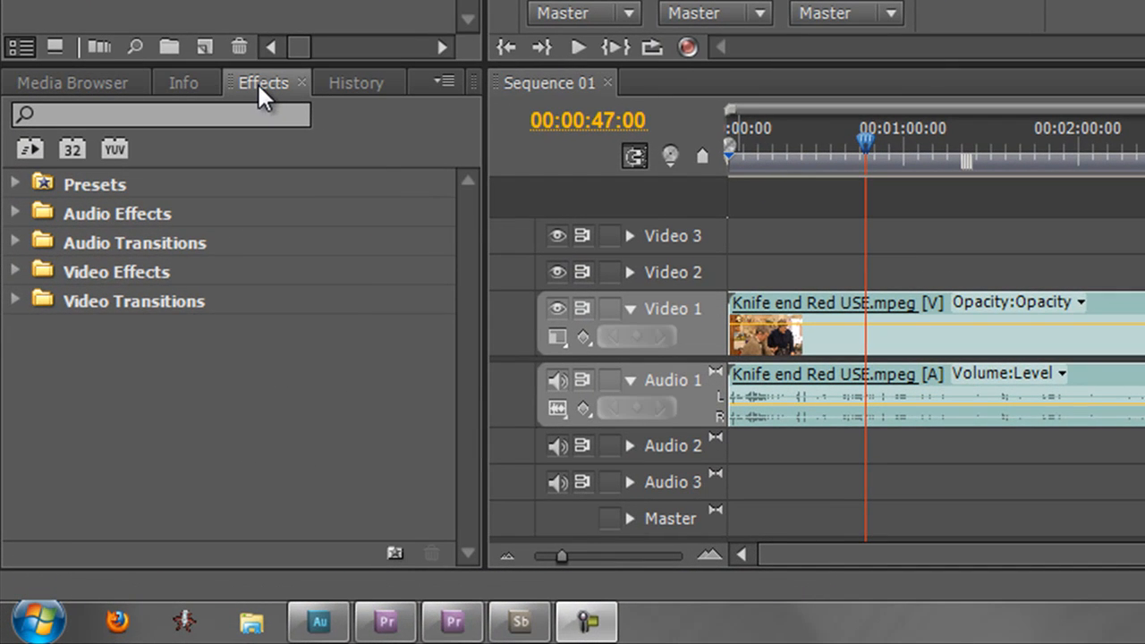
# Apply the Parametric EQ audio effect to the Knife end Red USE.mpeg clip's audio and view its parameters in the Effect Controls
pyautogui.click(16, 216)
pyautogui.moveTo(462, 270); pyautogui.dragTo(430, 406)
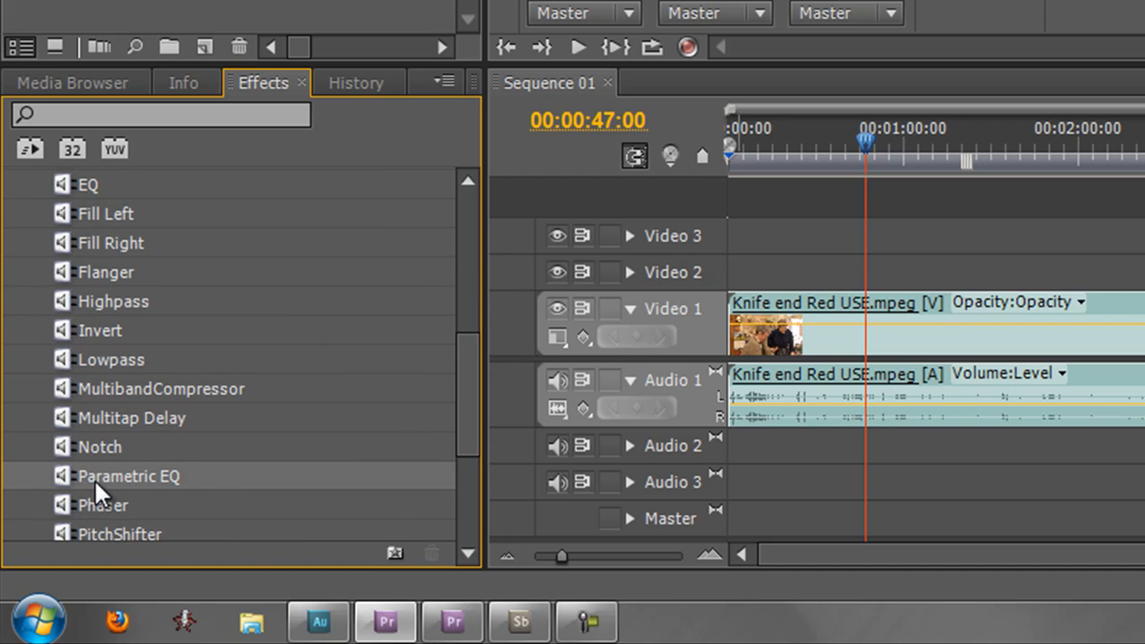
pyautogui.moveTo(98, 472); pyautogui.dragTo(844, 406)
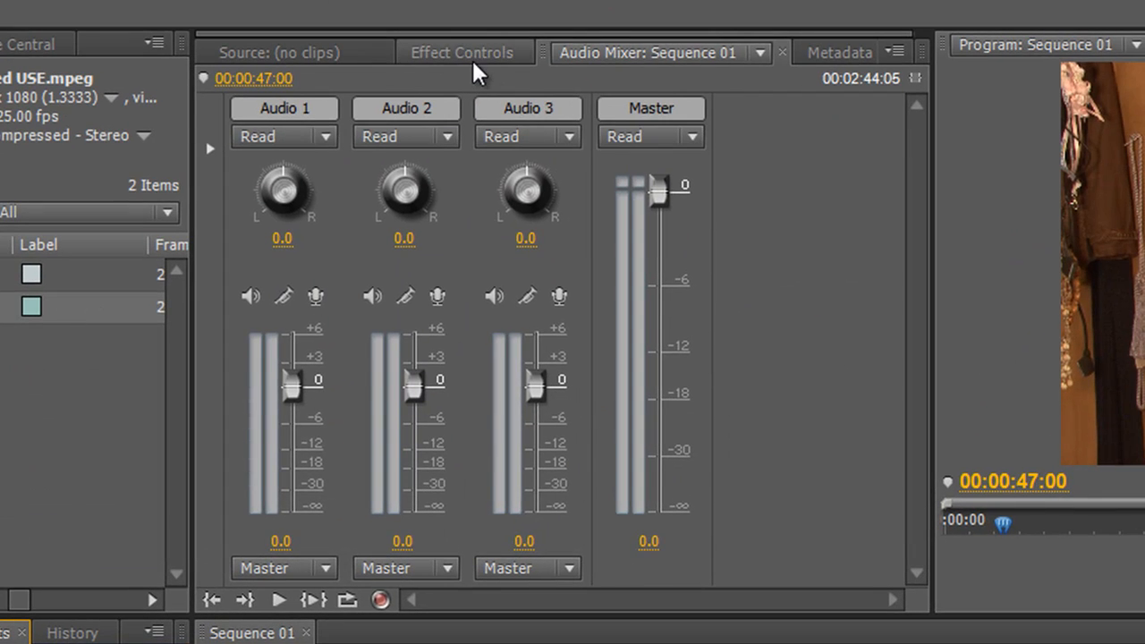
pyautogui.click(474, 61)
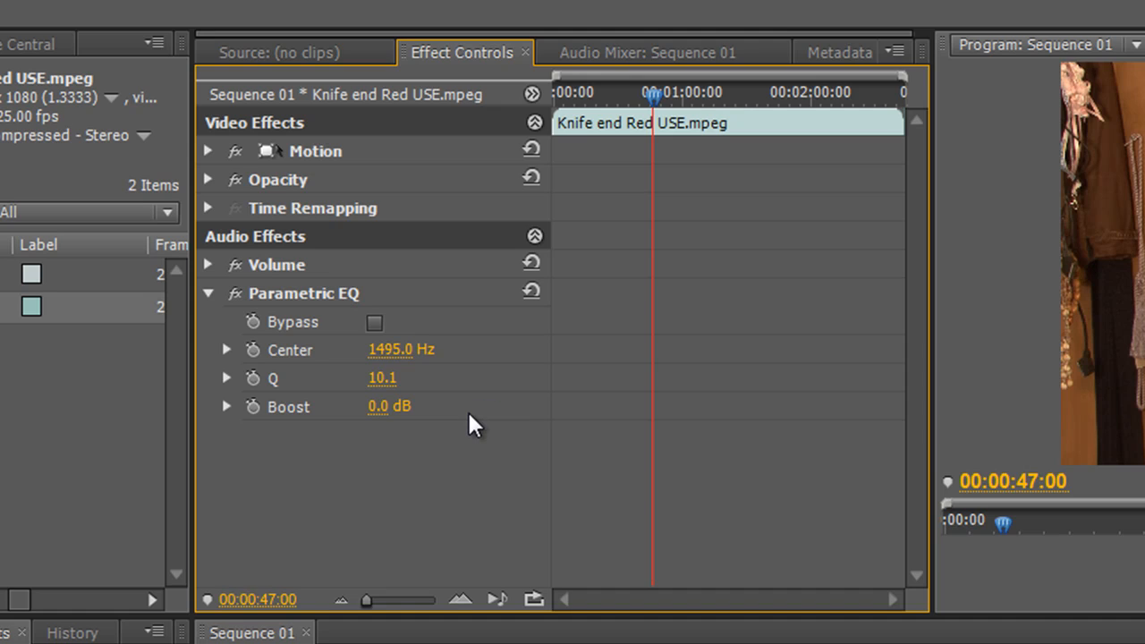
pyautogui.click(208, 292)
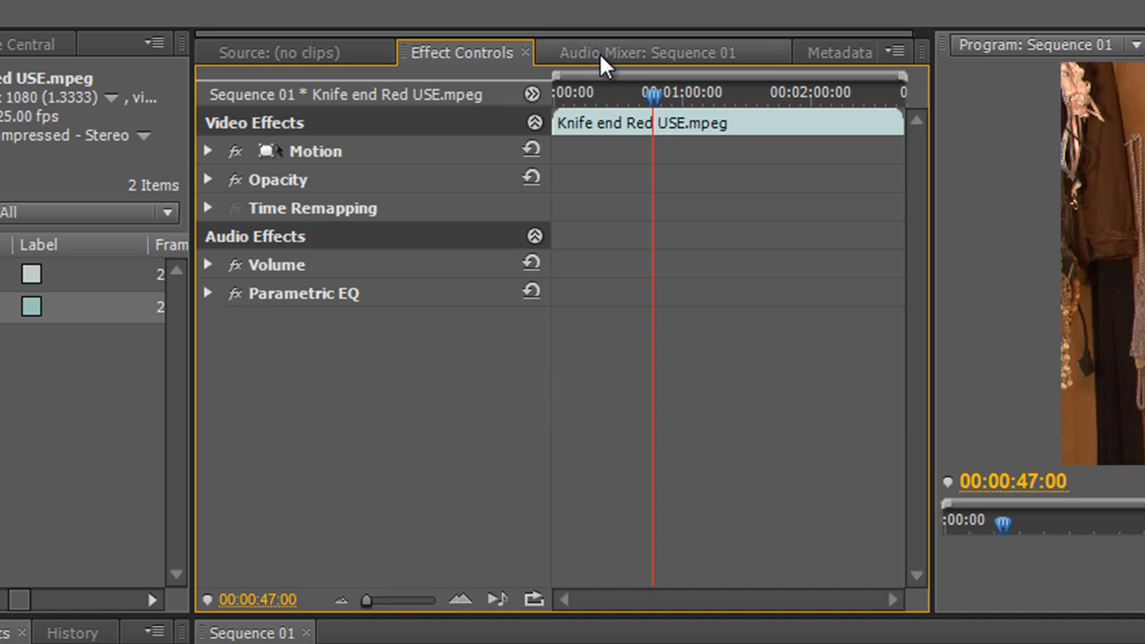
# Insert Parametric EQ in the first effect slot of the Audio 1 track in the Audio Mixer
pyautogui.click(599, 52)
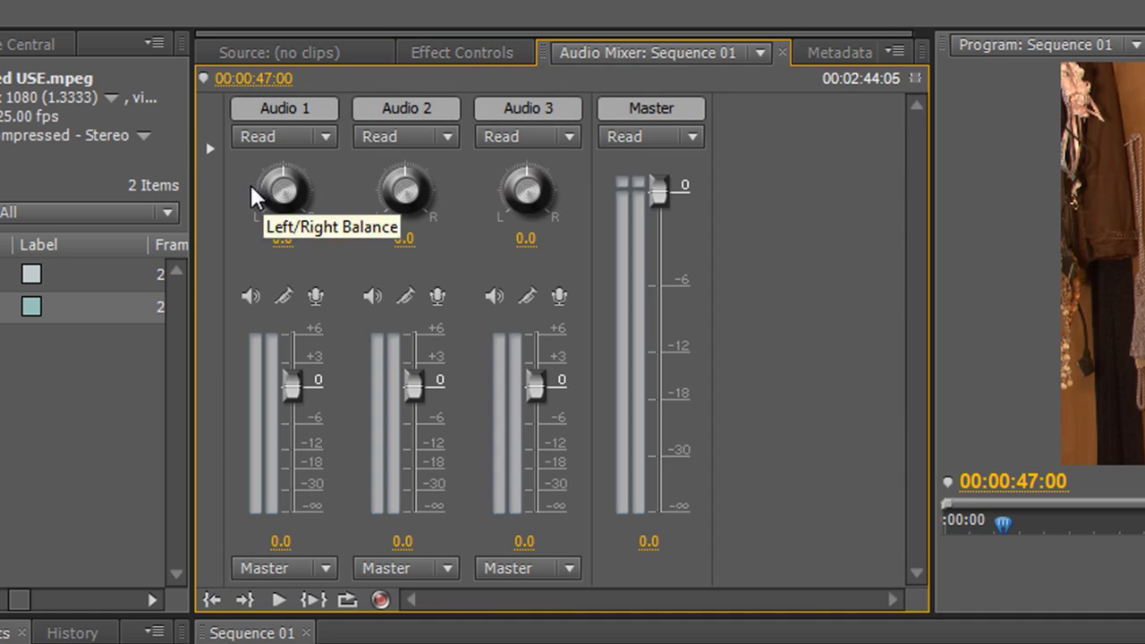
pyautogui.click(211, 148)
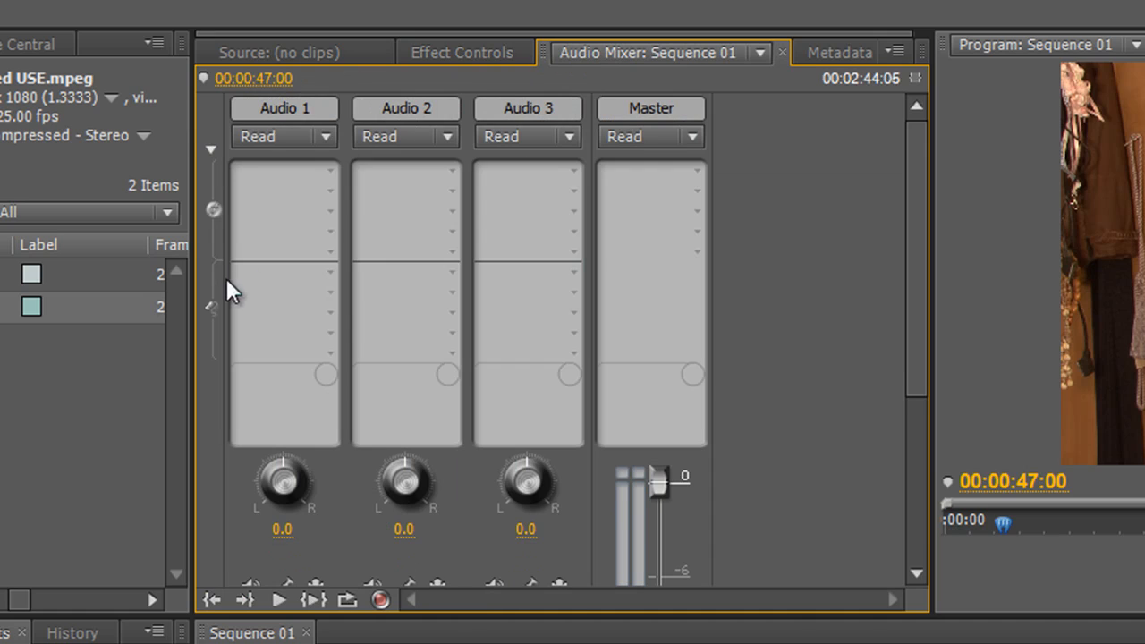
pyautogui.click(332, 170)
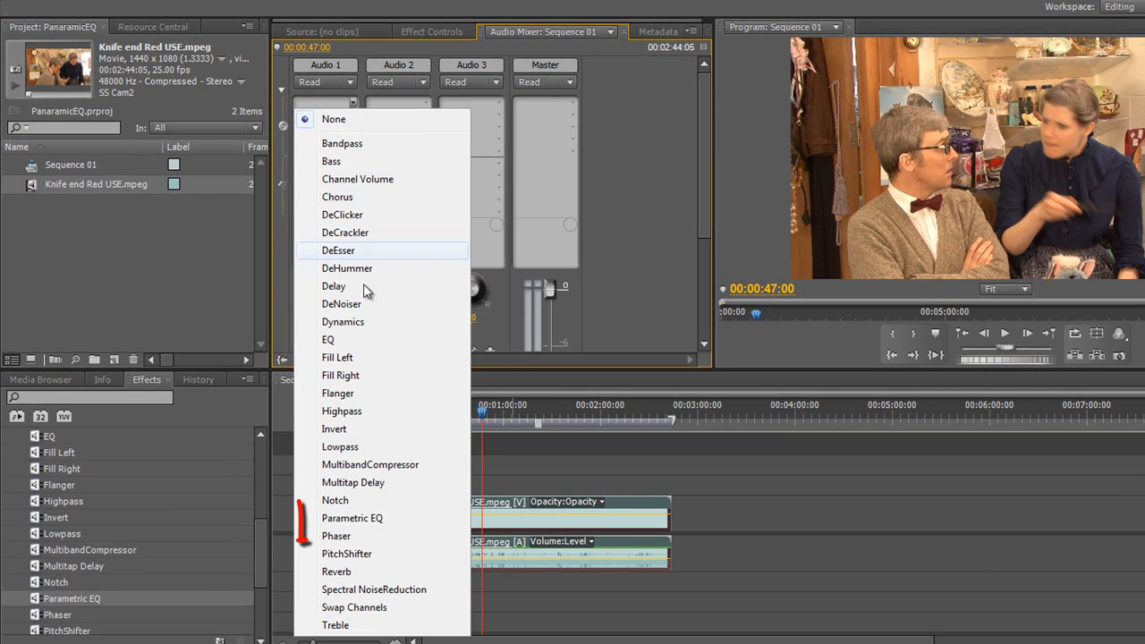
pyautogui.click(376, 519)
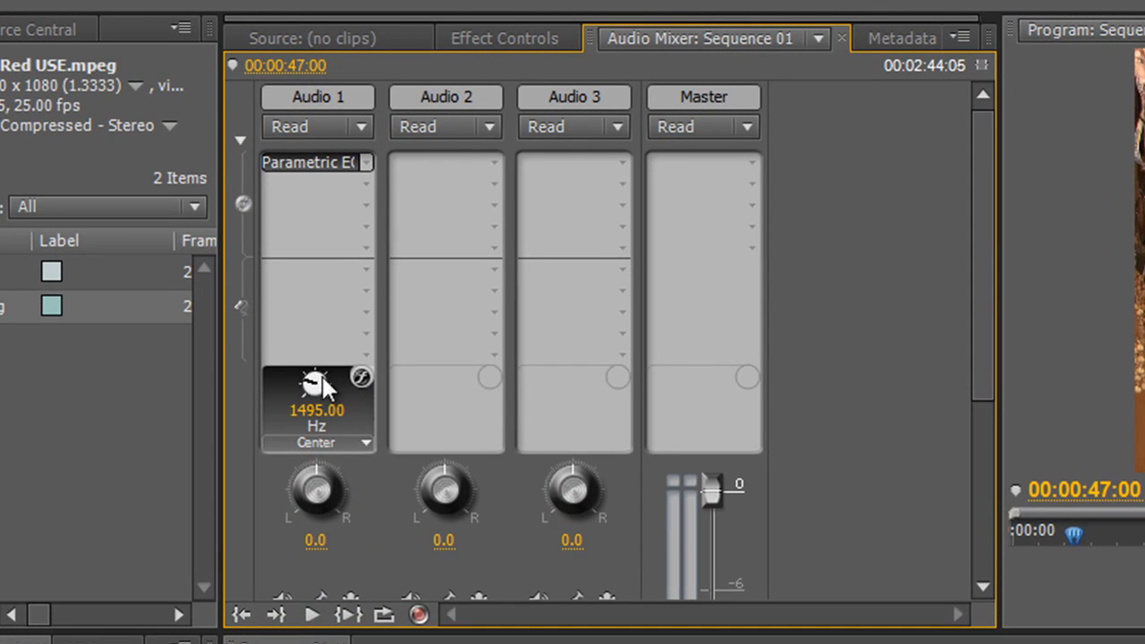
# View the Q and Boost parameters of the Audio 1 track's Parametric EQ
pyautogui.click(366, 444)
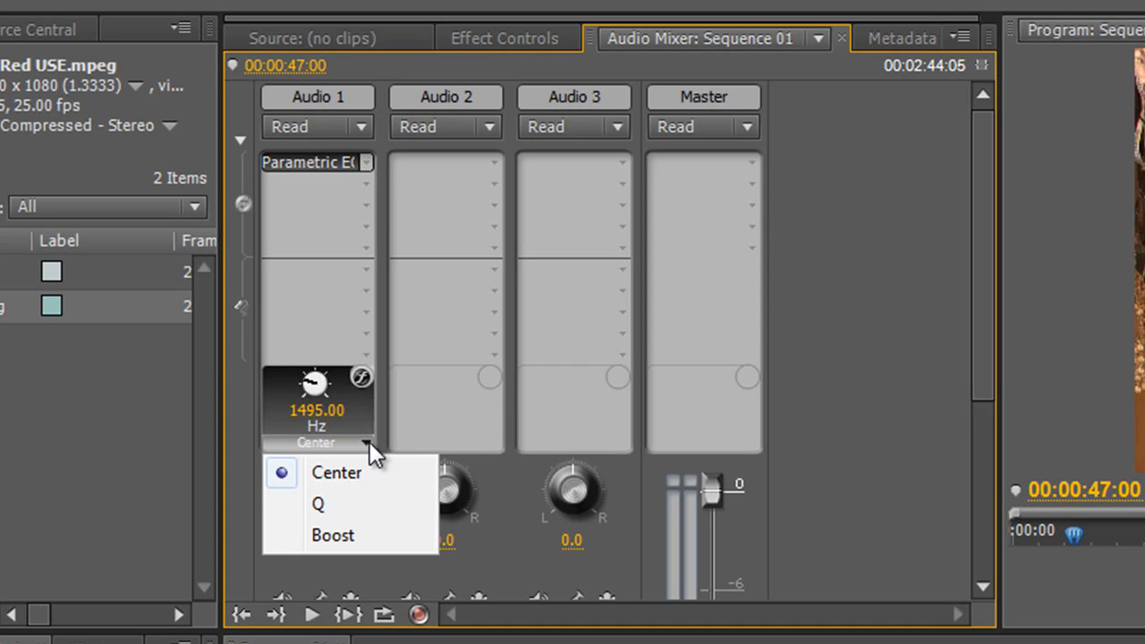
pyautogui.click(338, 502)
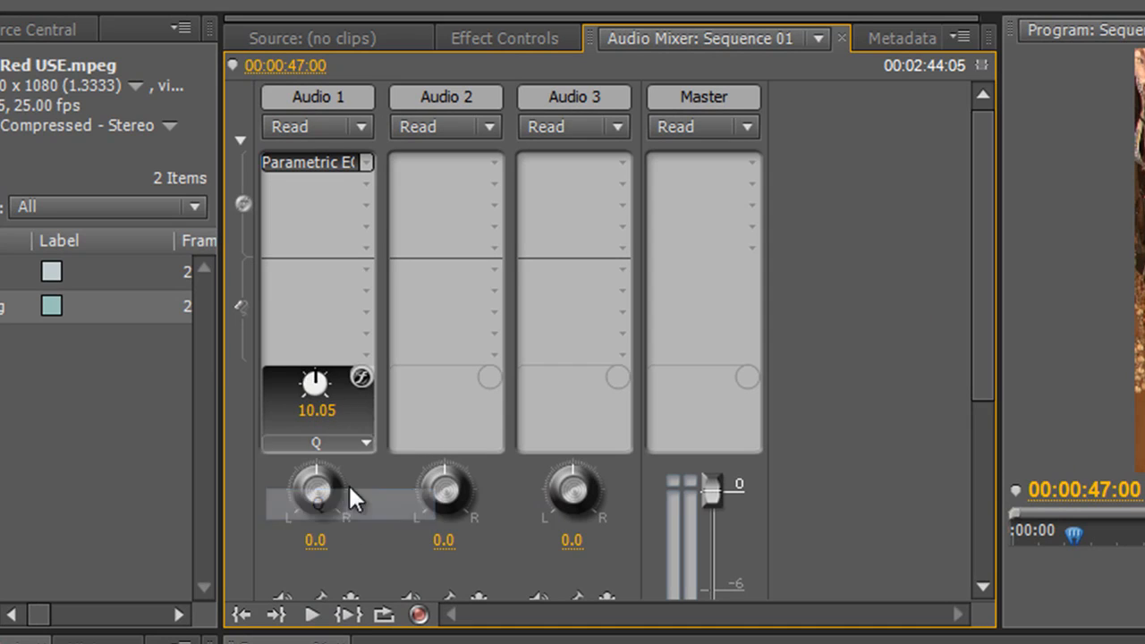
pyautogui.click(363, 443)
pyautogui.click(335, 536)
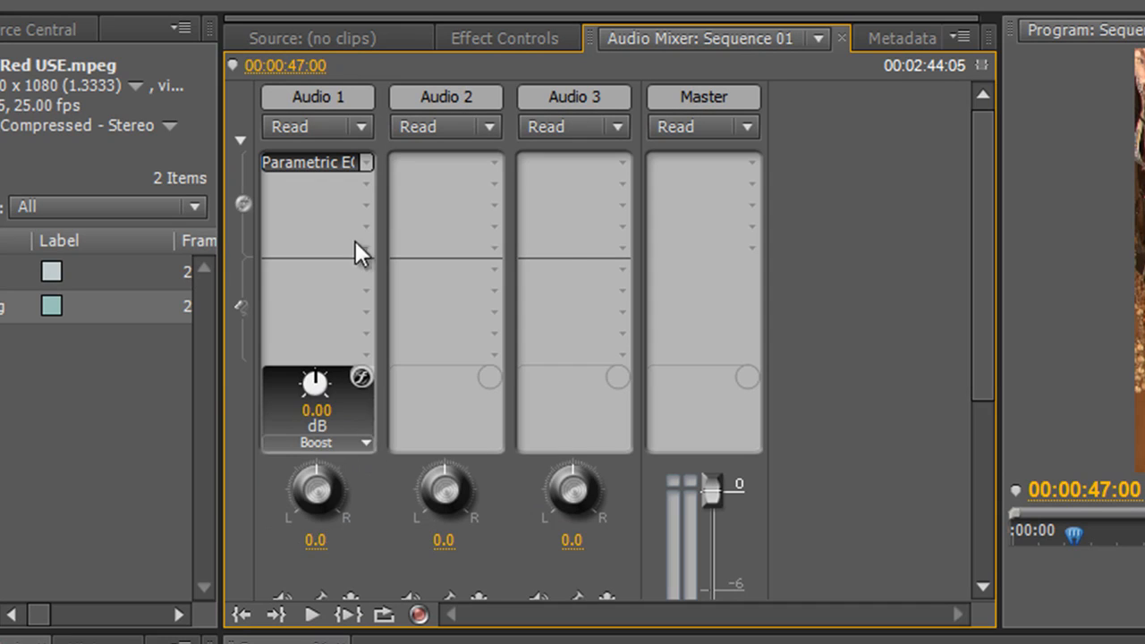
# Remove the Parametric EQ from both the Audio 1 track and the clip's audio effects
pyautogui.click(367, 163)
pyautogui.click(376, 192)
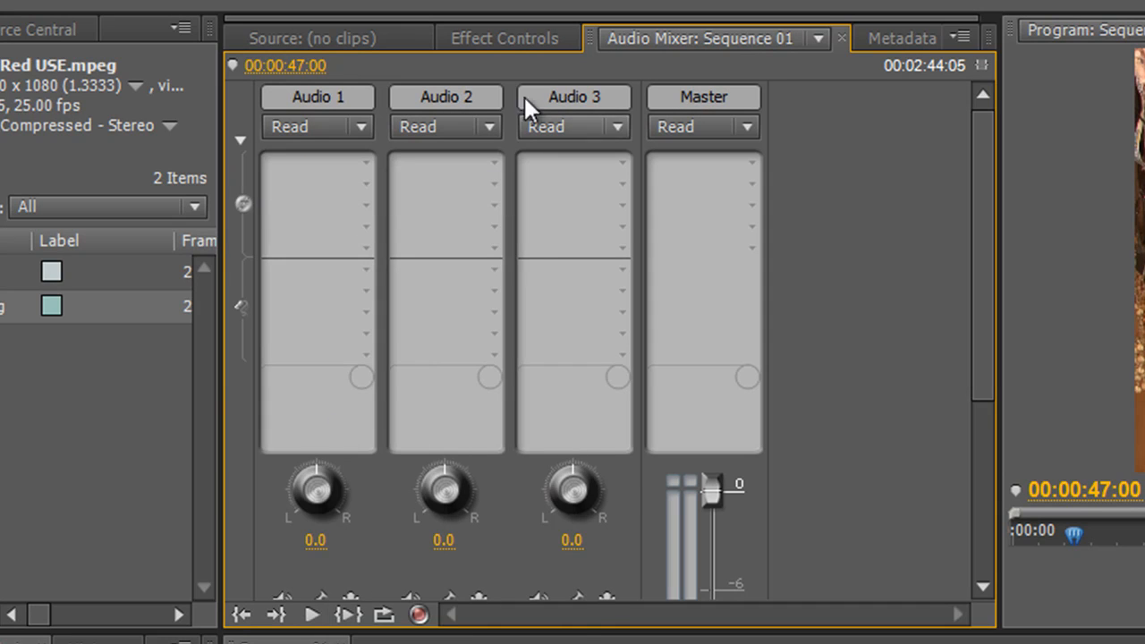
pyautogui.click(517, 38)
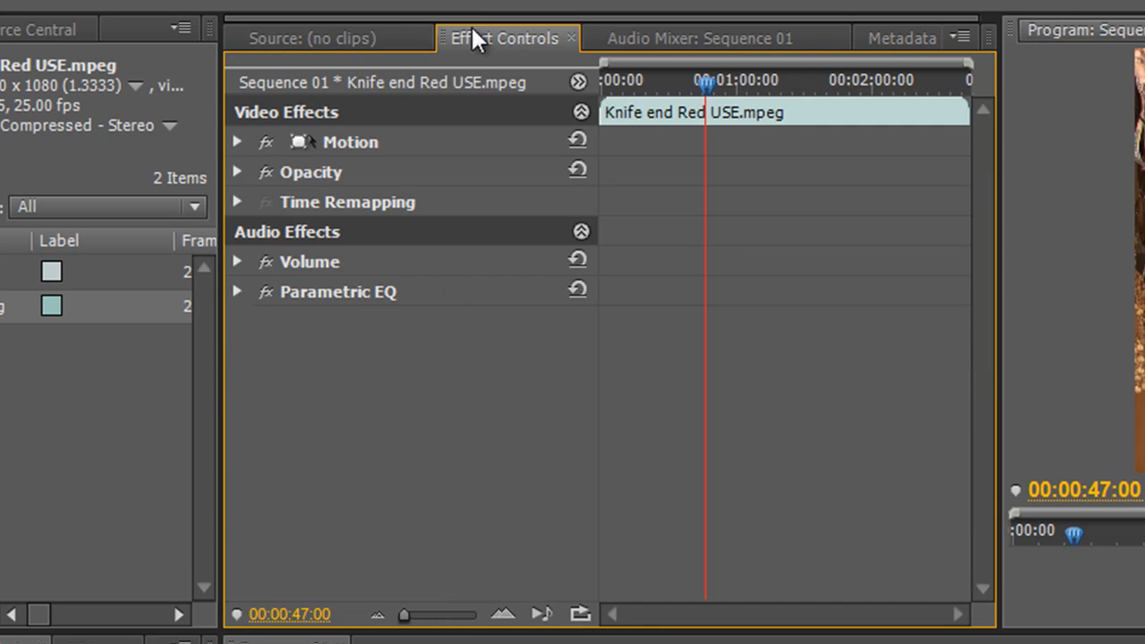
pyautogui.click(324, 293)
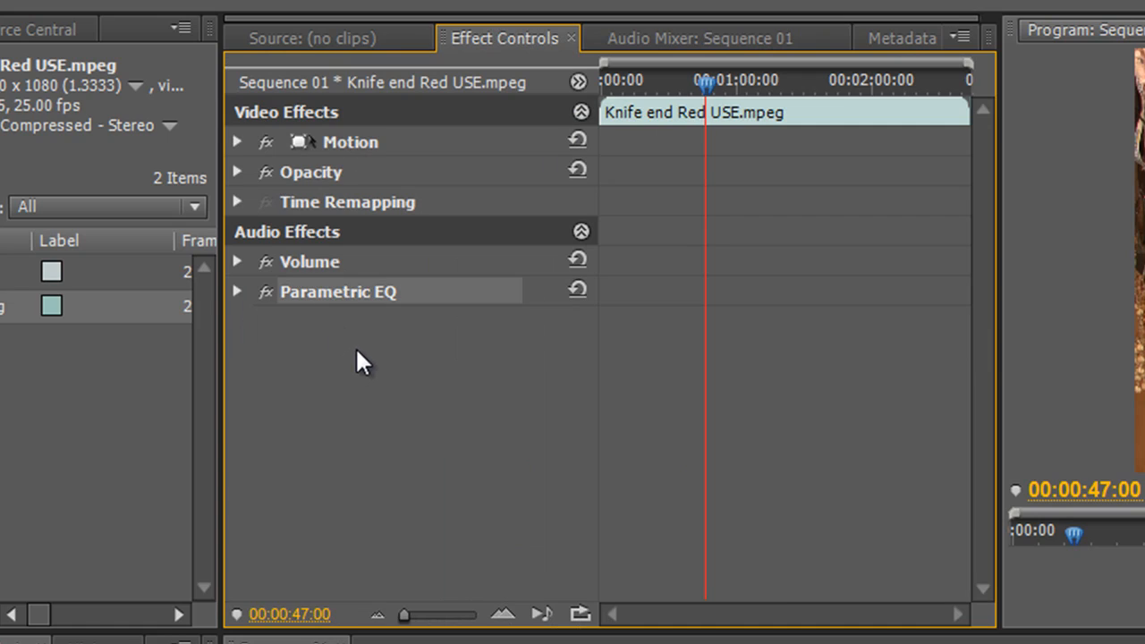
pyautogui.press('Delete')
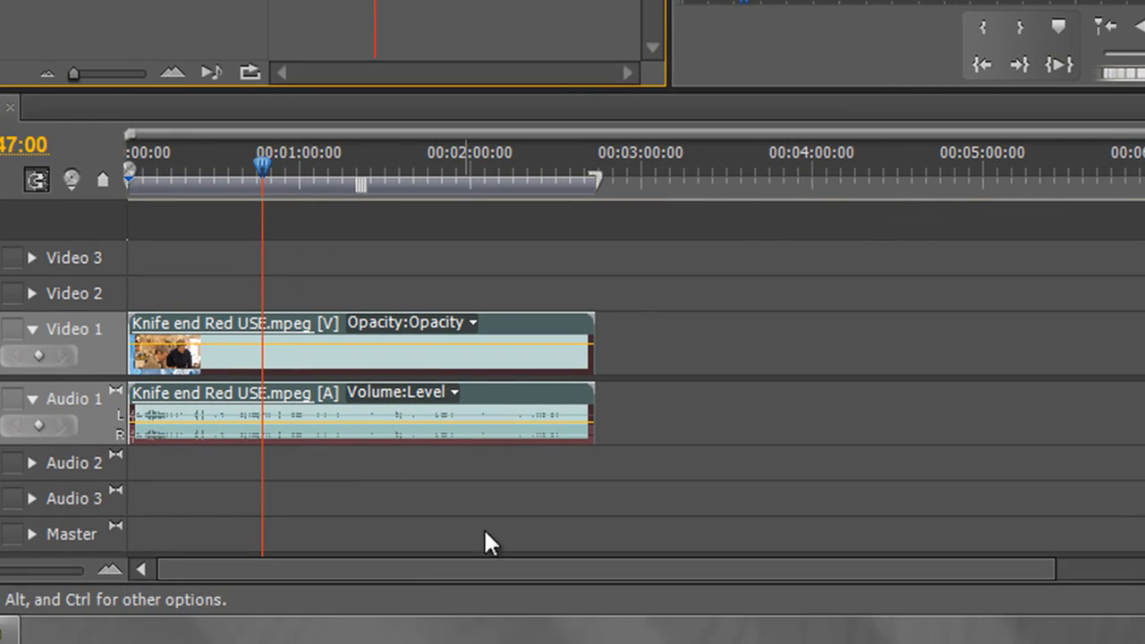
# Send the Audio 1 clip to Adobe Audition for editing and widen the project list's name column to show the extracted file's name
pyautogui.click(495, 408)
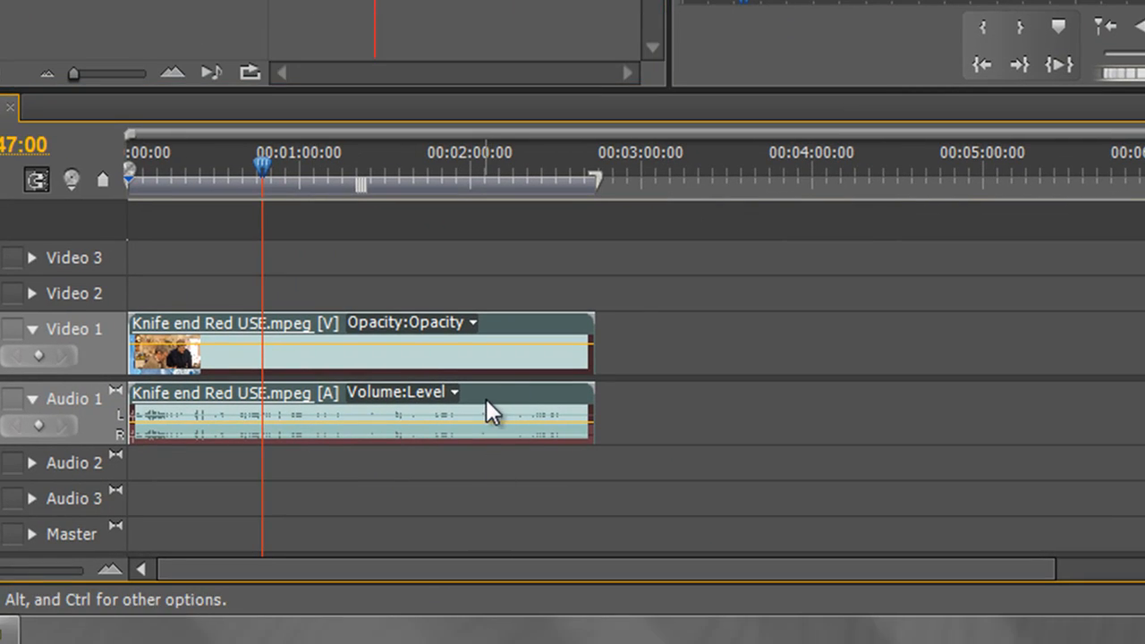
pyautogui.rightClick(486, 400)
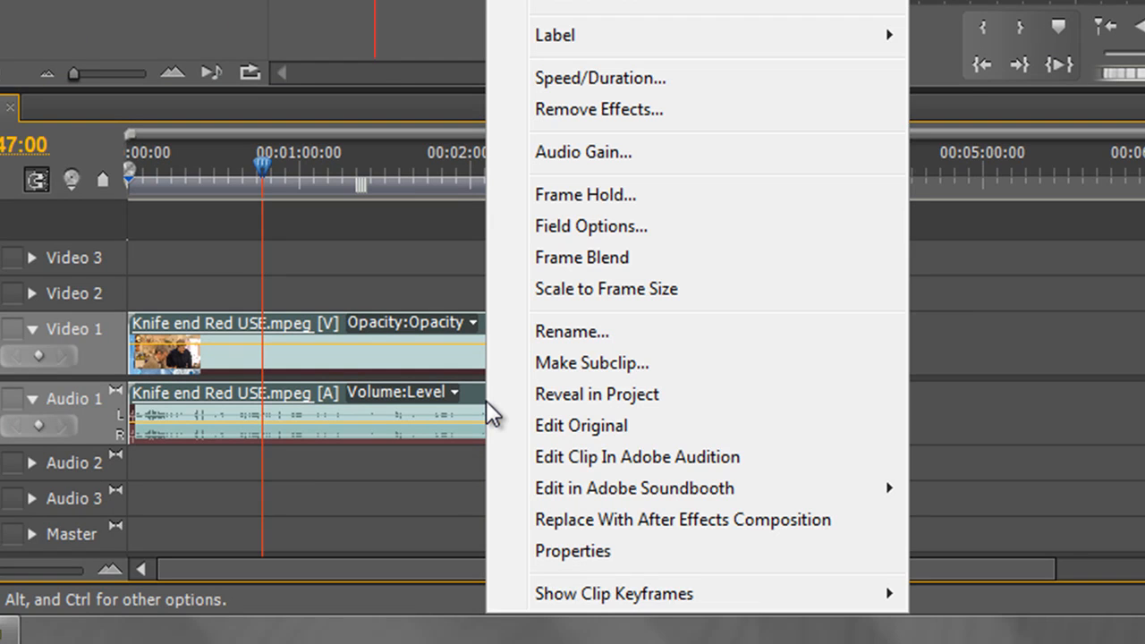
pyautogui.click(627, 459)
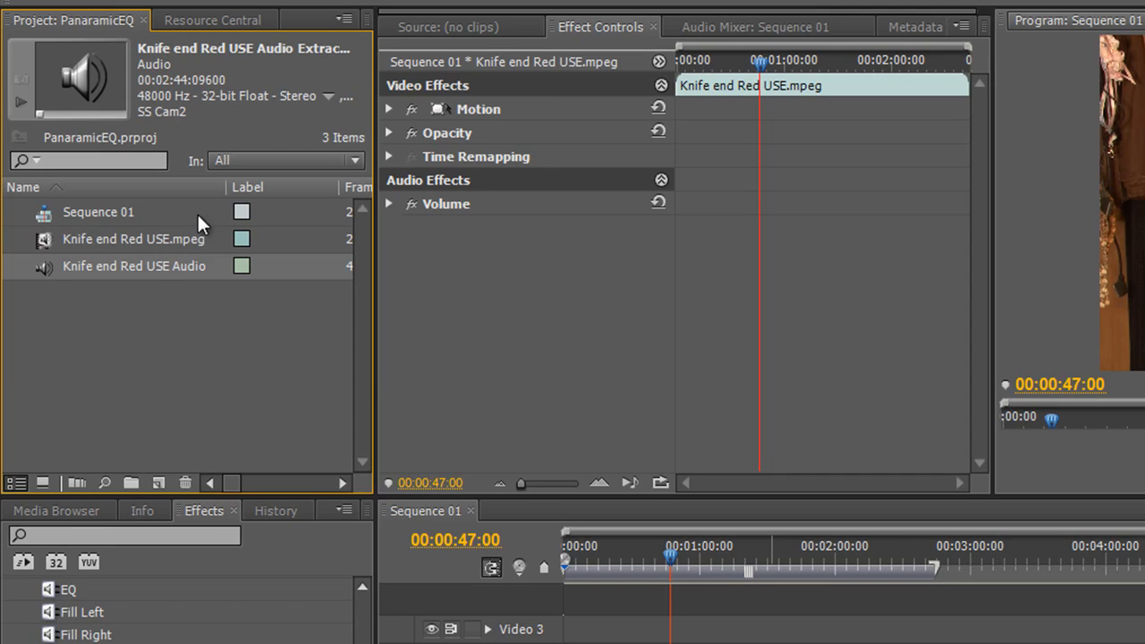
pyautogui.moveTo(229, 190); pyautogui.dragTo(313, 190)
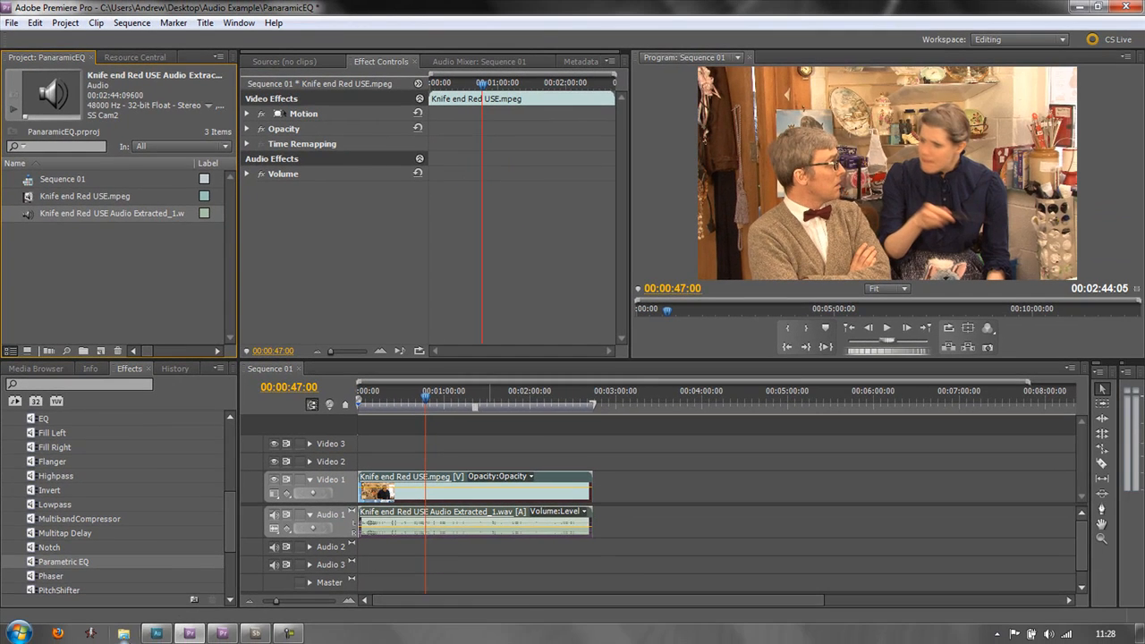
# Switch to Adobe Audition, play the extracted audio from about 0:42, and move the playhead back to about 0:40
pyautogui.click(160, 634)
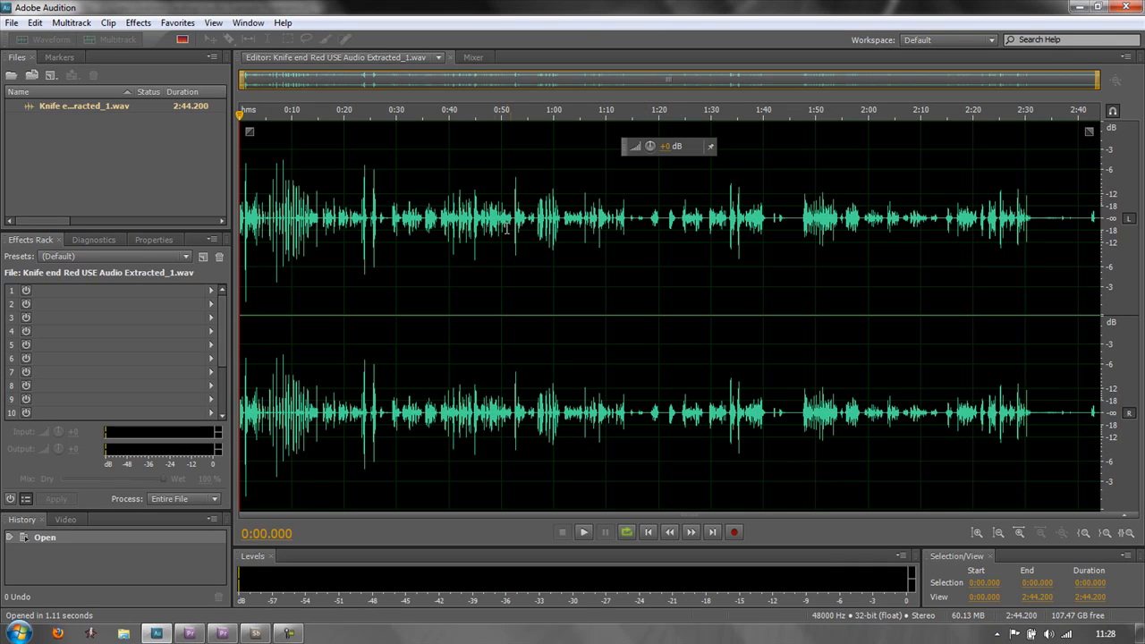
pyautogui.click(461, 191)
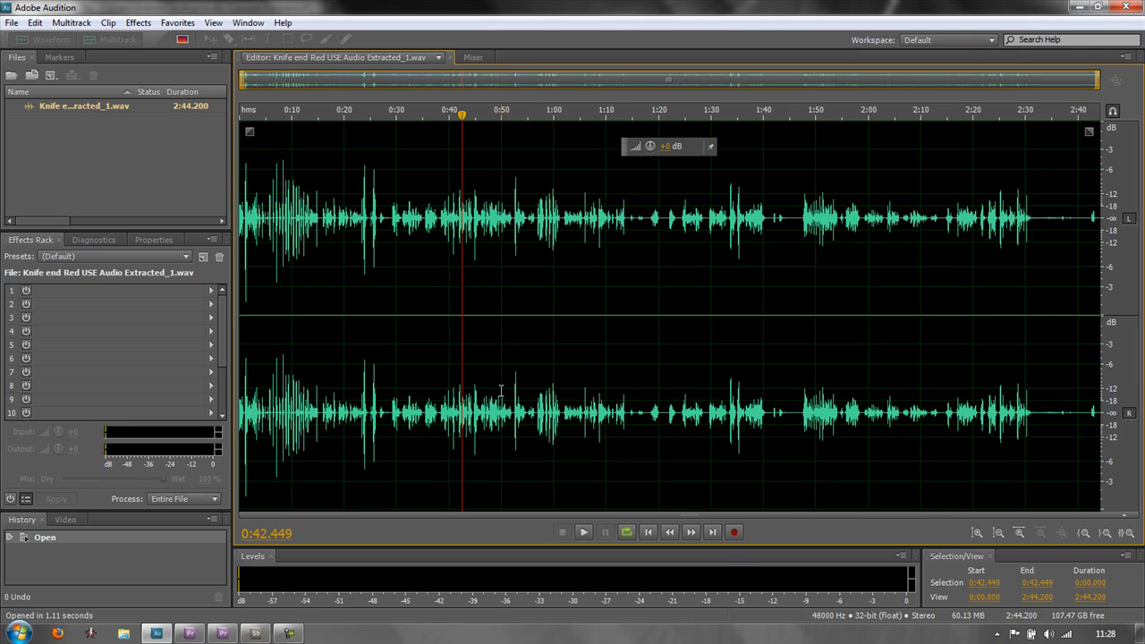
pyautogui.press('space')
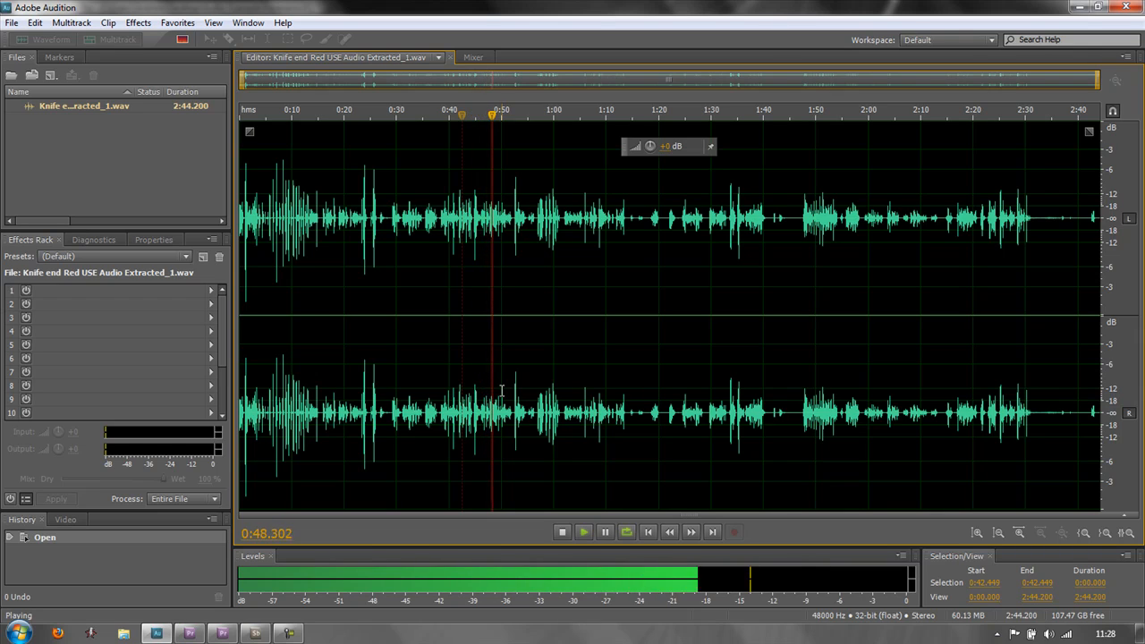
pyautogui.moveTo(466, 113); pyautogui.dragTo(451, 113)
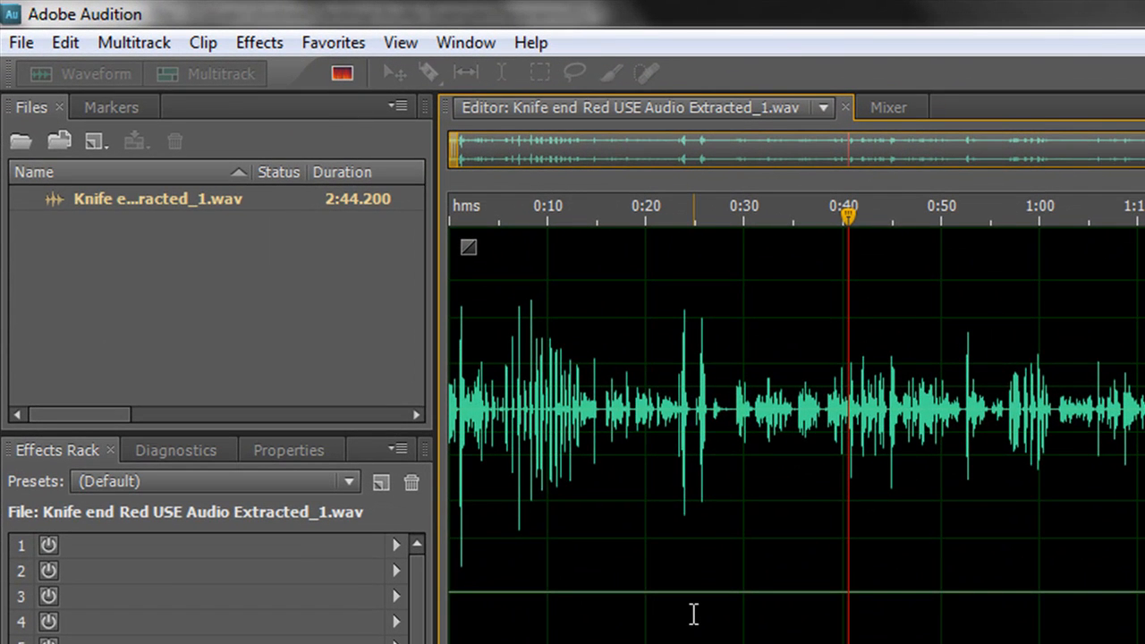
pyautogui.click(261, 43)
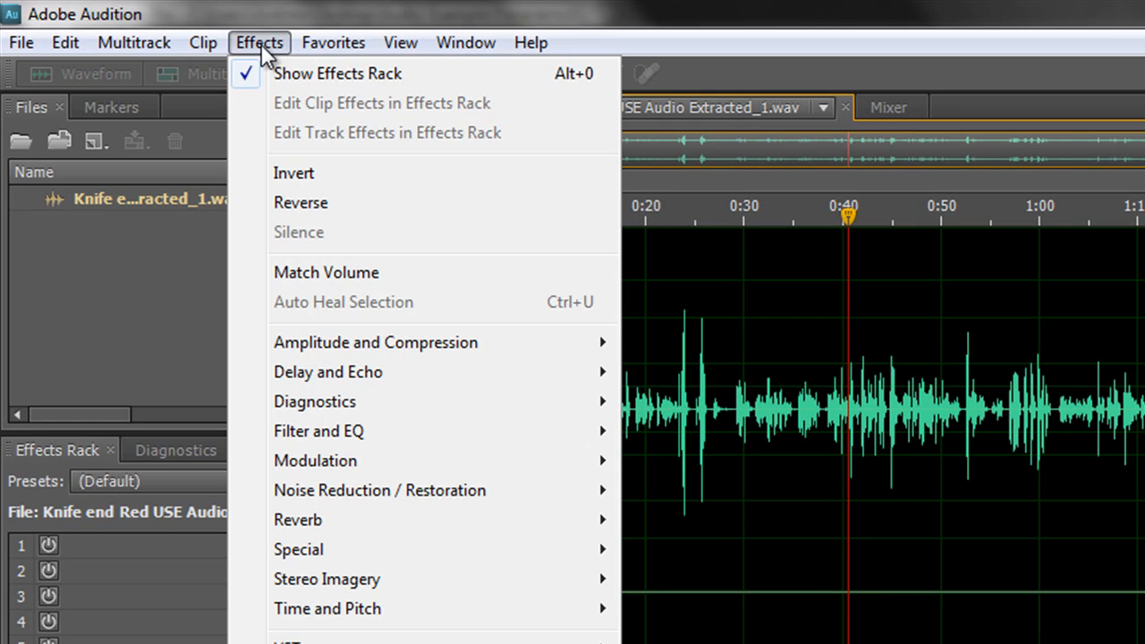
pyautogui.moveTo(323, 433)
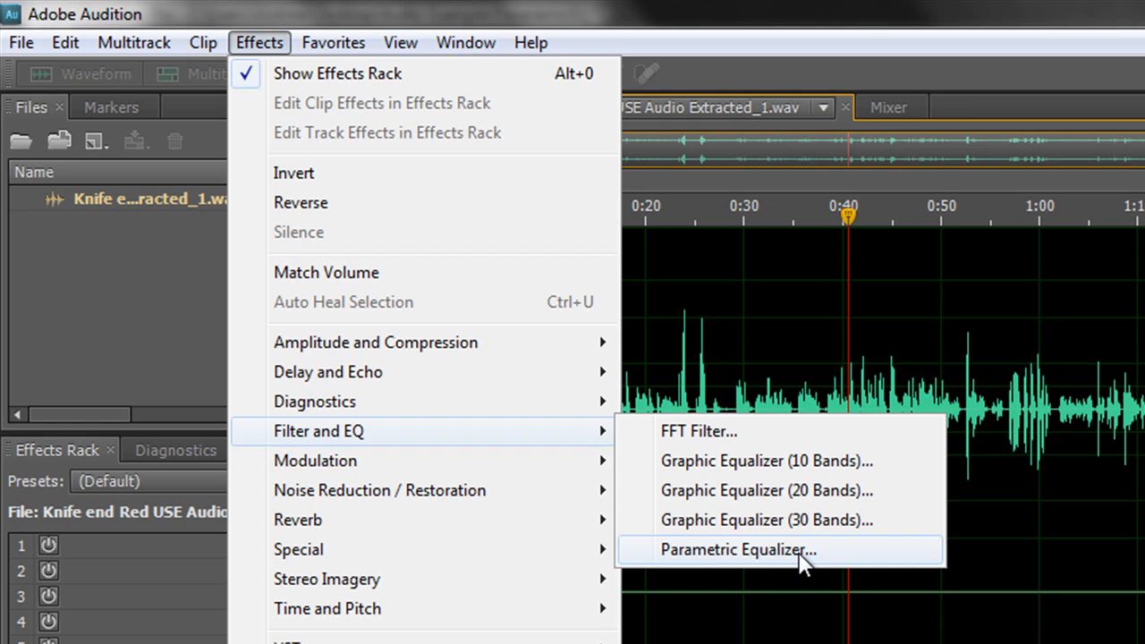
pyautogui.click(756, 601)
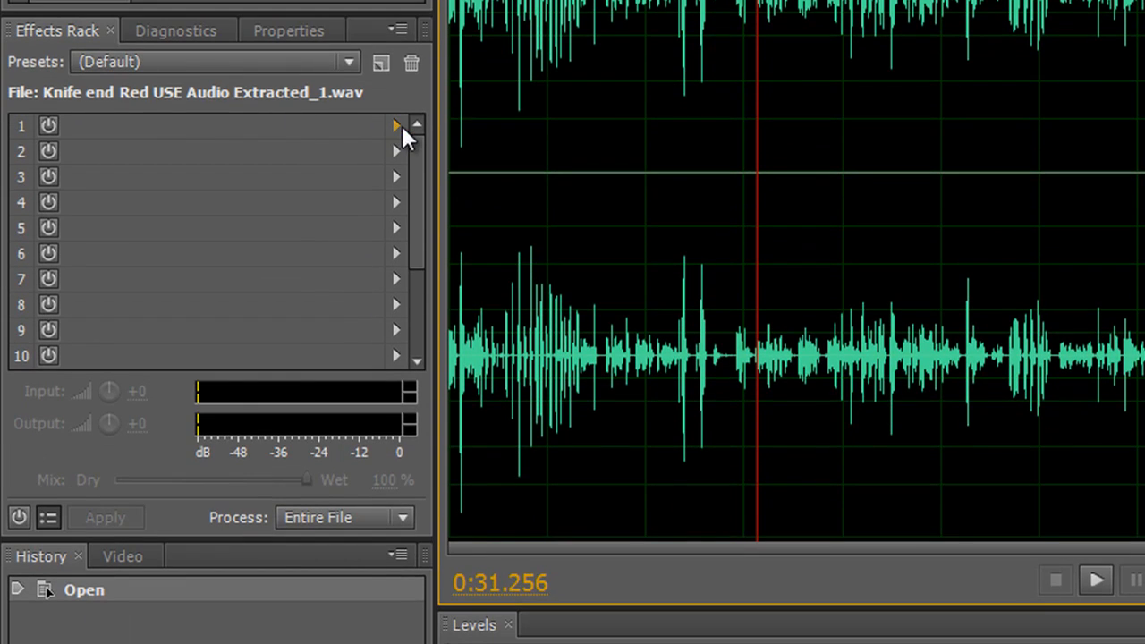
# Add a Parametric Equalizer to slot 1 of the Effects Rack and reposition its settings window slightly
pyautogui.click(396, 127)
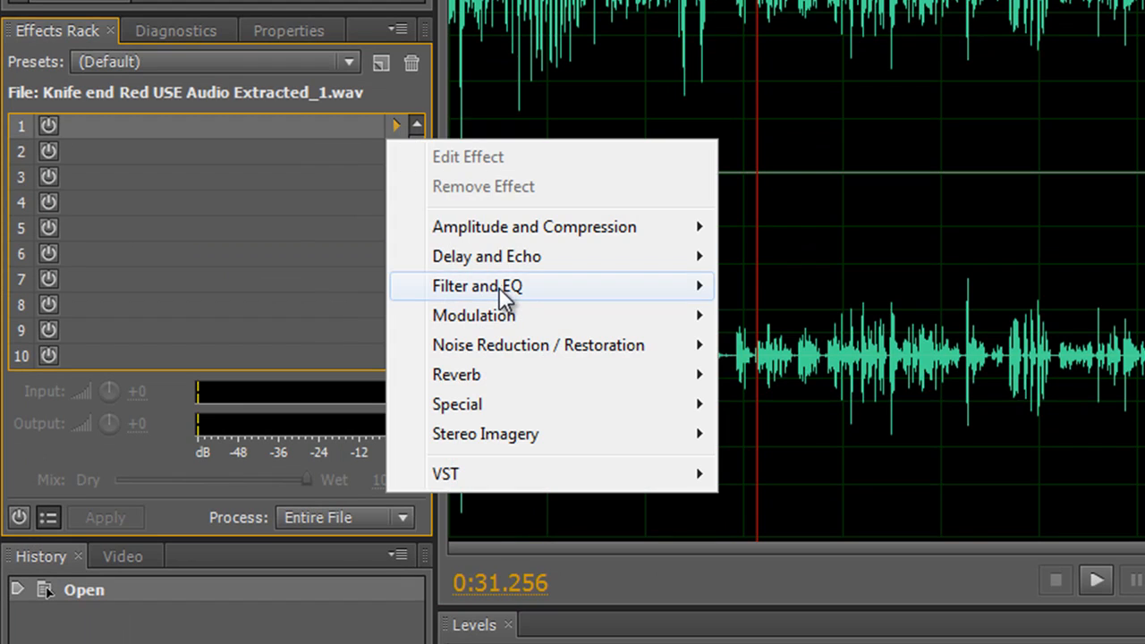
pyautogui.moveTo(503, 288)
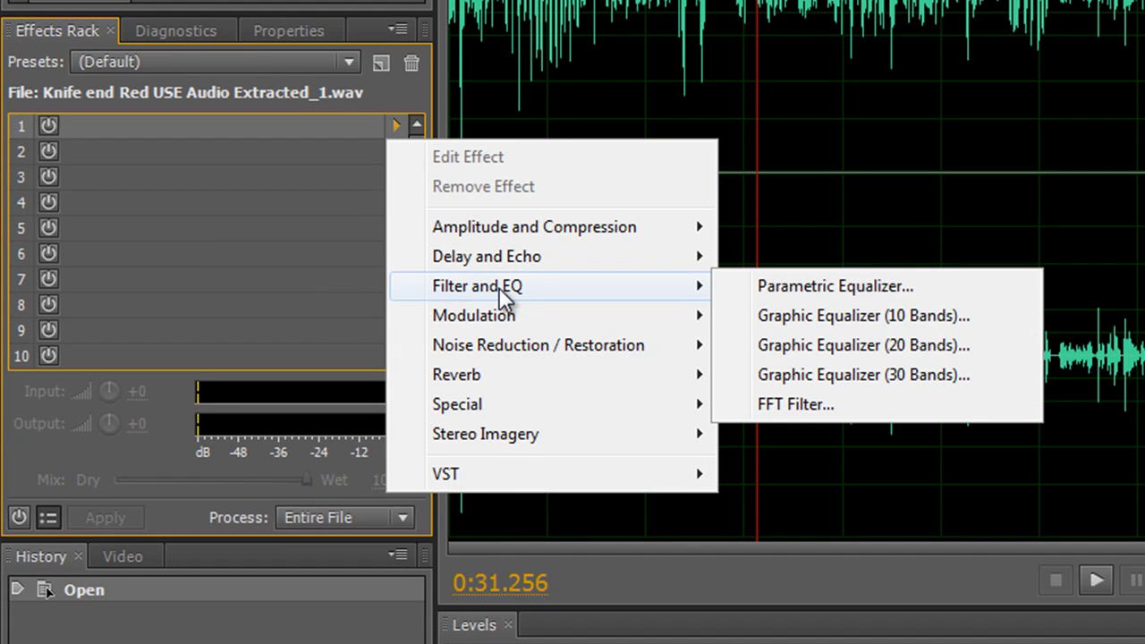
pyautogui.click(828, 291)
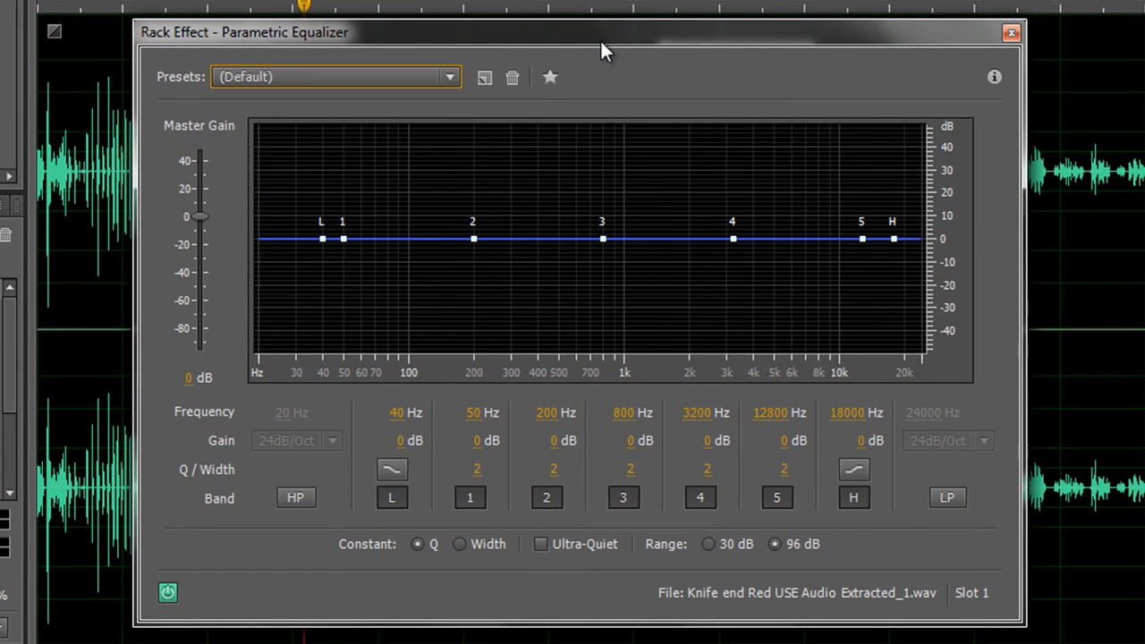
pyautogui.moveTo(601, 40)
pyautogui.mouseDown()
pyautogui.moveTo(607, 26)
pyautogui.moveTo(607, 37)
pyautogui.mouseUp()
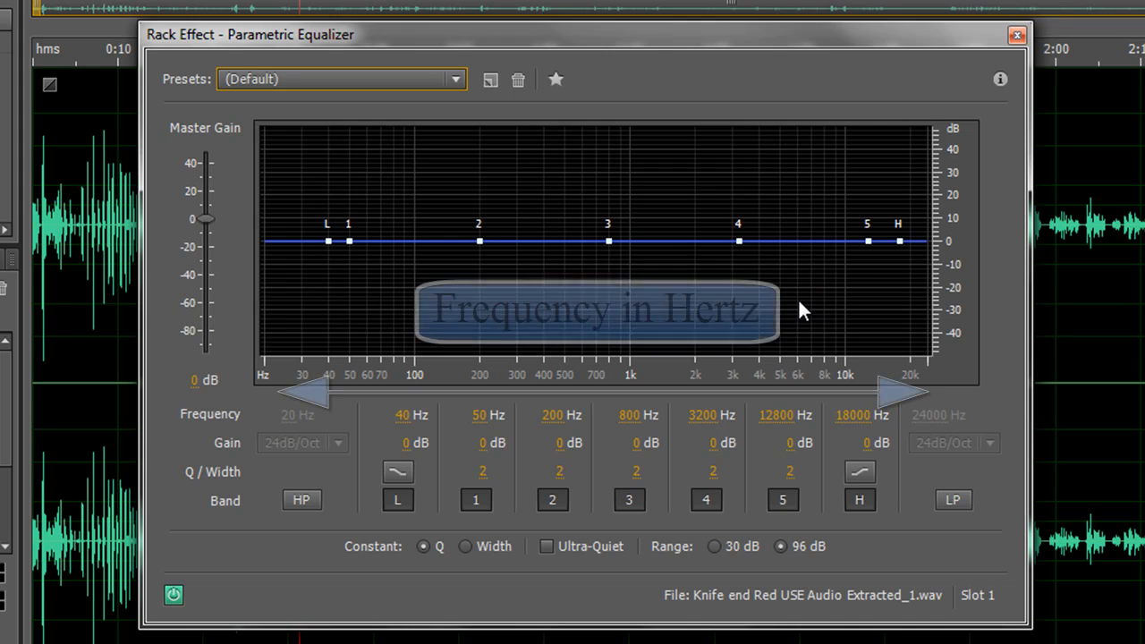
# Switch the equalizer's H, 5 and L bands off and back on, one band at a time
pyautogui.click(857, 501)
pyautogui.click(858, 500)
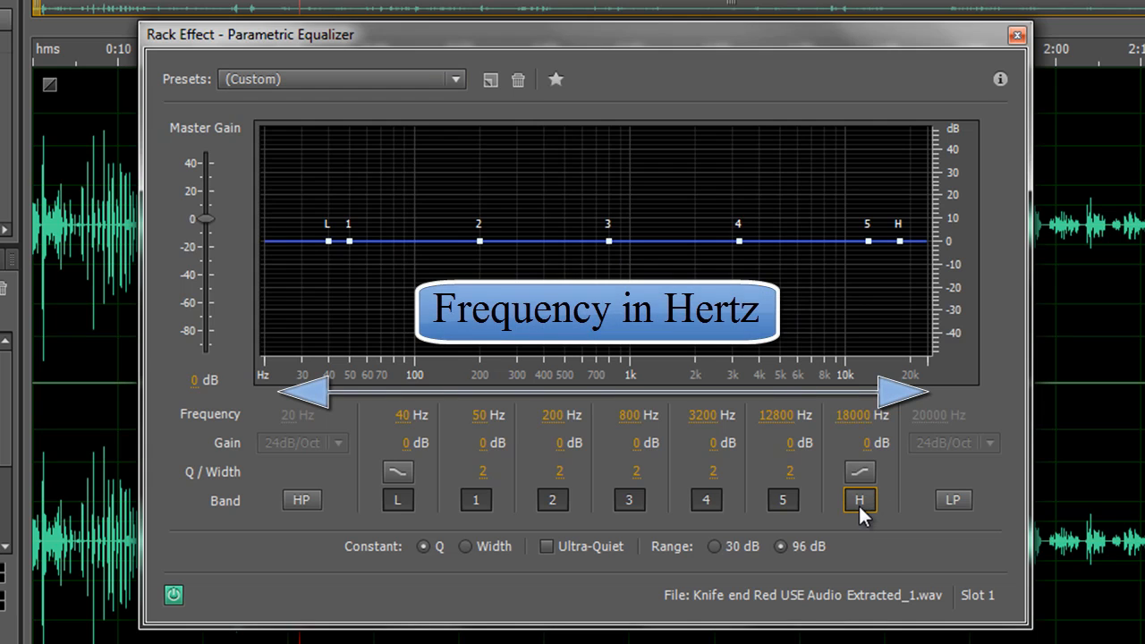
pyautogui.click(785, 499)
pyautogui.click(786, 499)
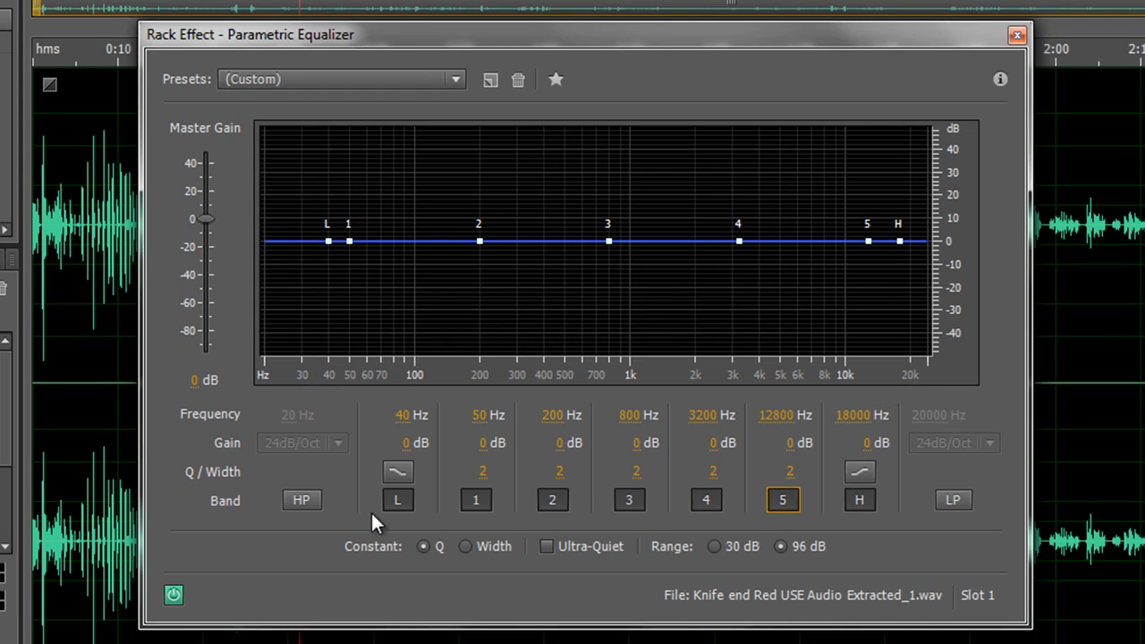
pyautogui.click(400, 497)
pyautogui.click(401, 498)
# Shape the equalizer curve by moving band L to about 36 Hz, -2 dB, band H to 23121 Hz, -25.3 dB, and band 5 to 14412 Hz, 23.2 dB
pyautogui.moveTo(329, 242)
pyautogui.mouseDown()
pyautogui.moveTo(320, 275)
pyautogui.moveTo(318, 248)
pyautogui.mouseUp()
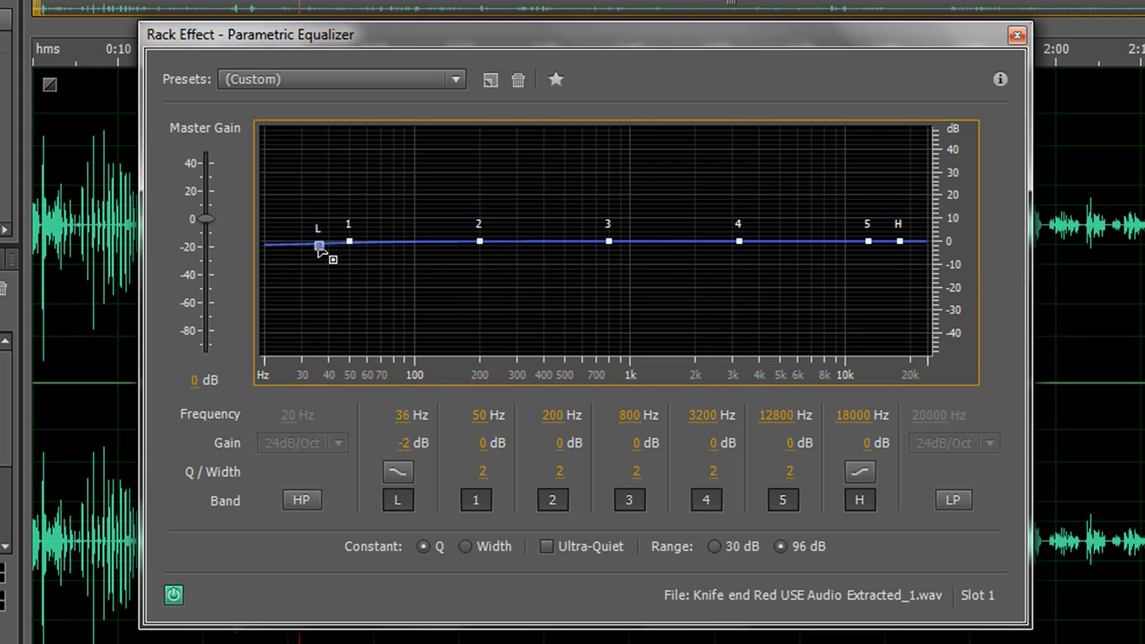
pyautogui.moveTo(898, 241)
pyautogui.mouseDown()
pyautogui.moveTo(910, 263)
pyautogui.moveTo(919, 259)
pyautogui.moveTo(894, 265)
pyautogui.moveTo(928, 262)
pyautogui.moveTo(925, 251)
pyautogui.moveTo(925, 302)
pyautogui.mouseUp()
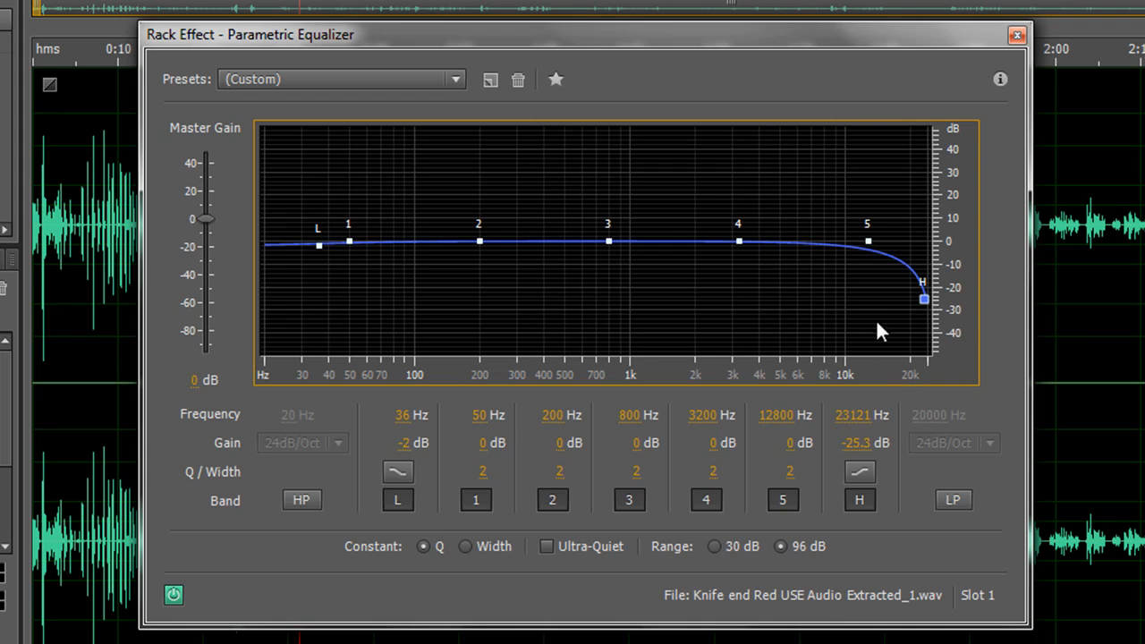
pyautogui.moveTo(868, 242); pyautogui.dragTo(880, 188)
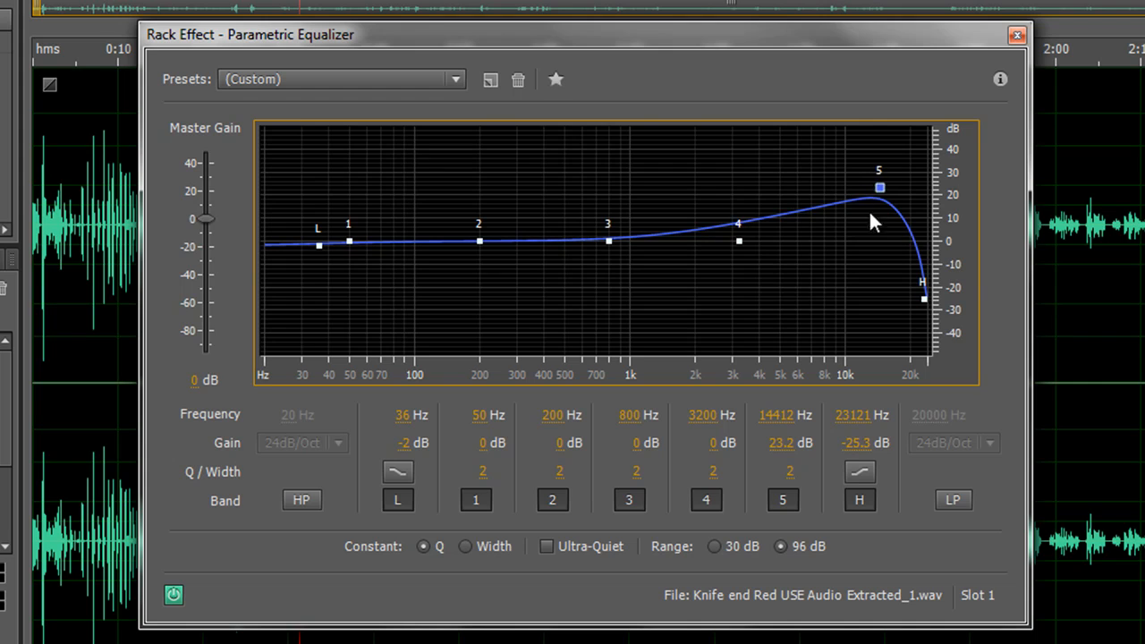
# Adjust equalizer band 5 to about 15337 Hz, 21.2 dB and band H to about 22553 Hz, -19.2 dB
pyautogui.moveTo(881, 188)
pyautogui.mouseDown()
pyautogui.moveTo(891, 278)
pyautogui.moveTo(893, 194)
pyautogui.mouseUp()
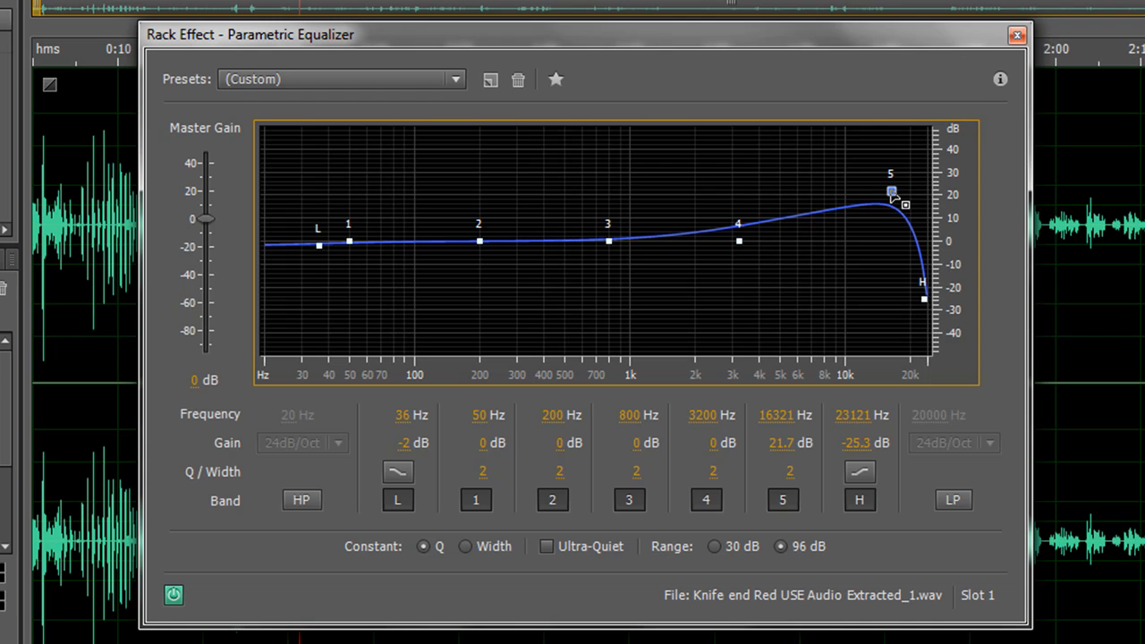
pyautogui.moveTo(893, 195); pyautogui.dragTo(886, 196)
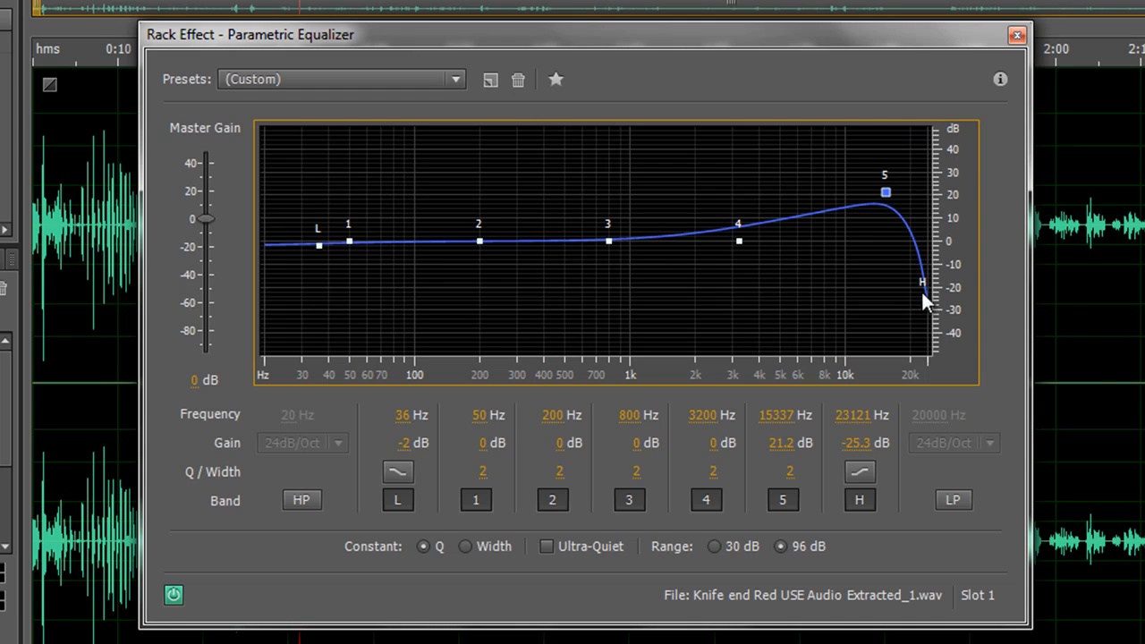
pyautogui.moveTo(923, 297)
pyautogui.mouseDown()
pyautogui.moveTo(920, 307)
pyautogui.moveTo(922, 287)
pyautogui.mouseUp()
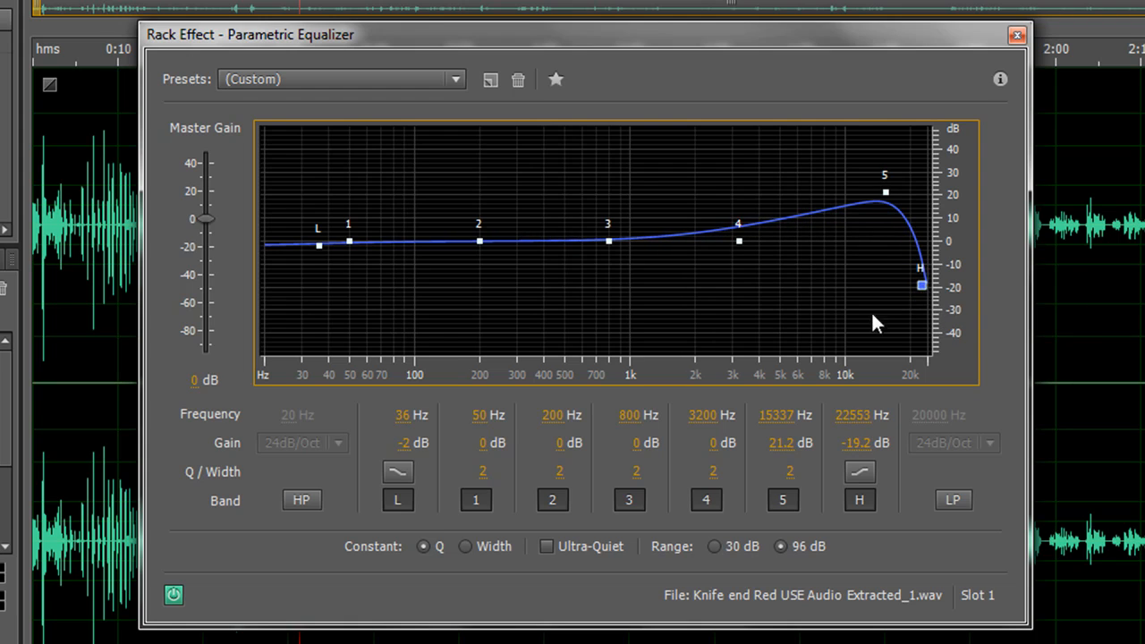
# Move band L to about 33 Hz, 12.6 dB and band 1 to about 53 Hz, 16.2 dB, narrowing band 1 to Q 56.4
pyautogui.moveTo(312, 243); pyautogui.dragTo(318, 257)
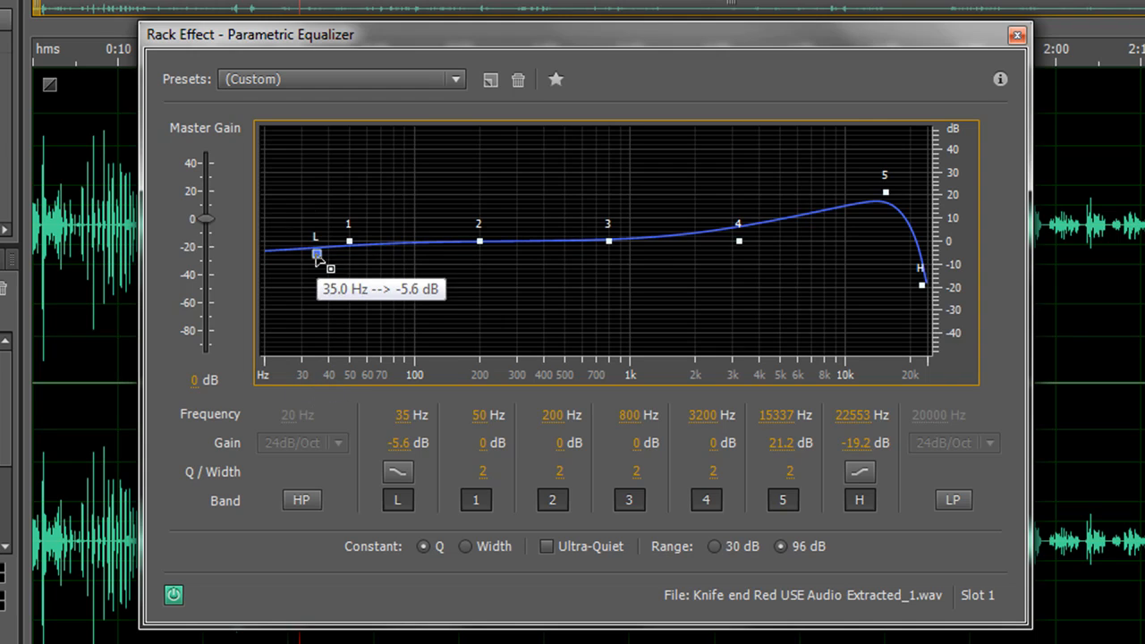
pyautogui.moveTo(317, 254)
pyautogui.mouseDown()
pyautogui.moveTo(312, 213)
pyautogui.moveTo(352, 229)
pyautogui.moveTo(357, 204)
pyautogui.moveTo(361, 238)
pyautogui.moveTo(358, 199)
pyautogui.moveTo(360, 243)
pyautogui.moveTo(356, 204)
pyautogui.mouseUp()
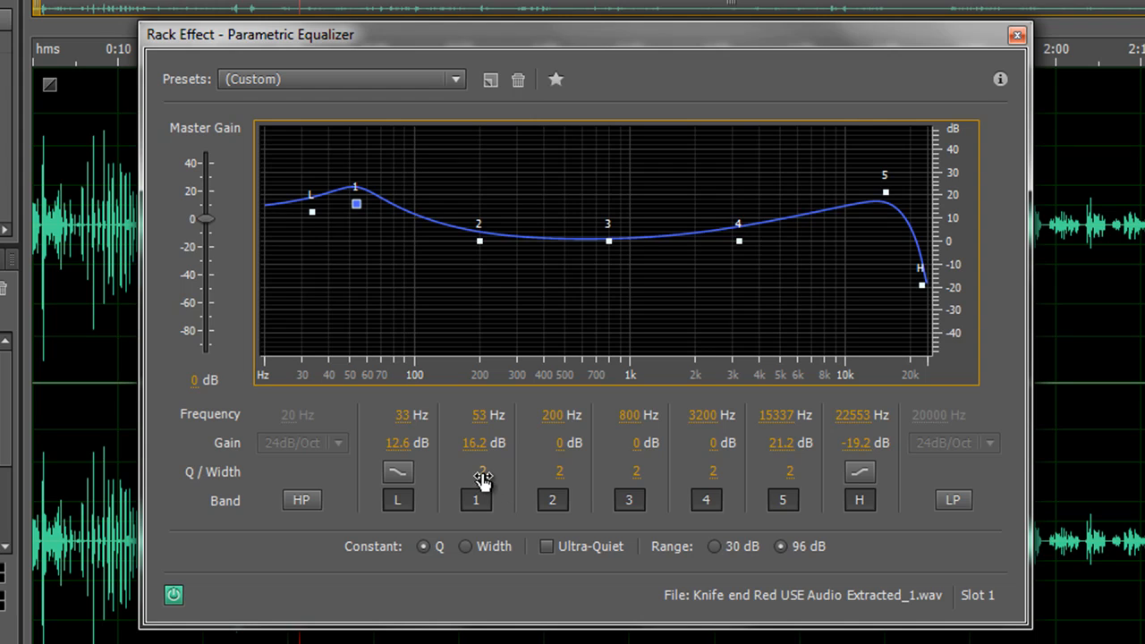
pyautogui.moveTo(481, 474); pyautogui.dragTo(611, 470)
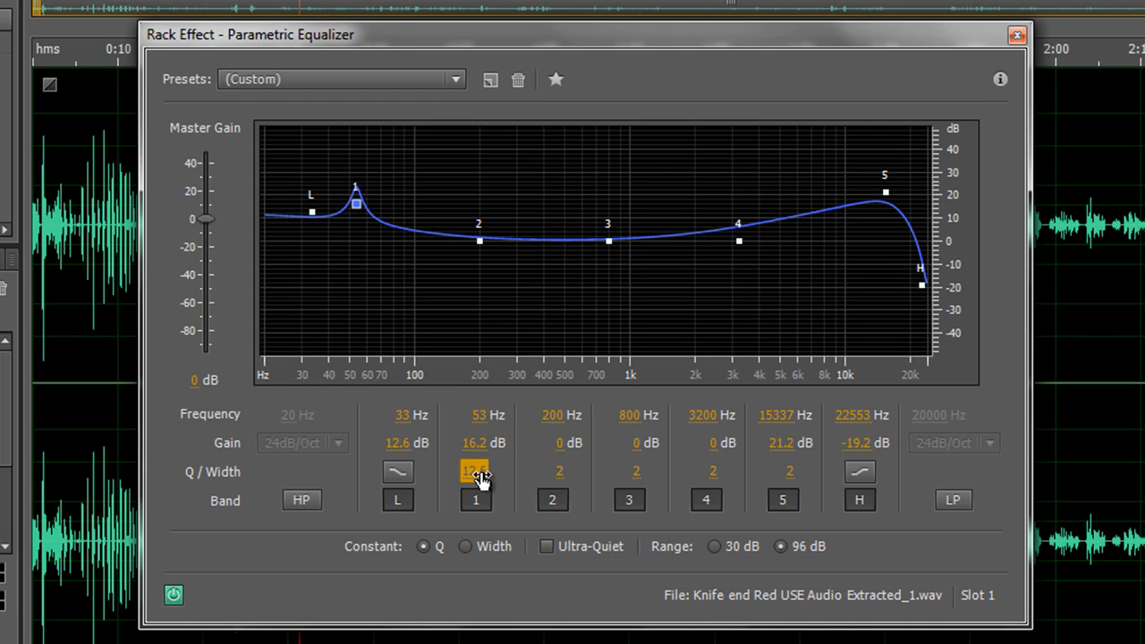
pyautogui.moveTo(477, 473); pyautogui.dragTo(967, 444)
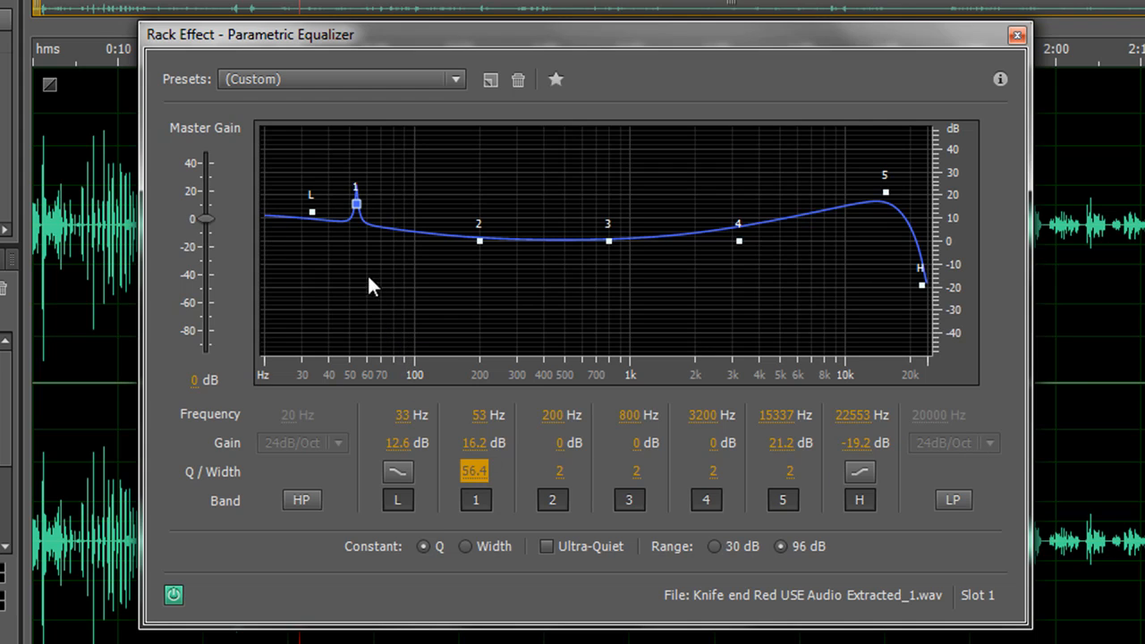
# Set band 1 to 50 Hz, vary its gain down and up to 17.9 dB, and widen its Q to 2
pyautogui.click(475, 419)
pyautogui.write('50')
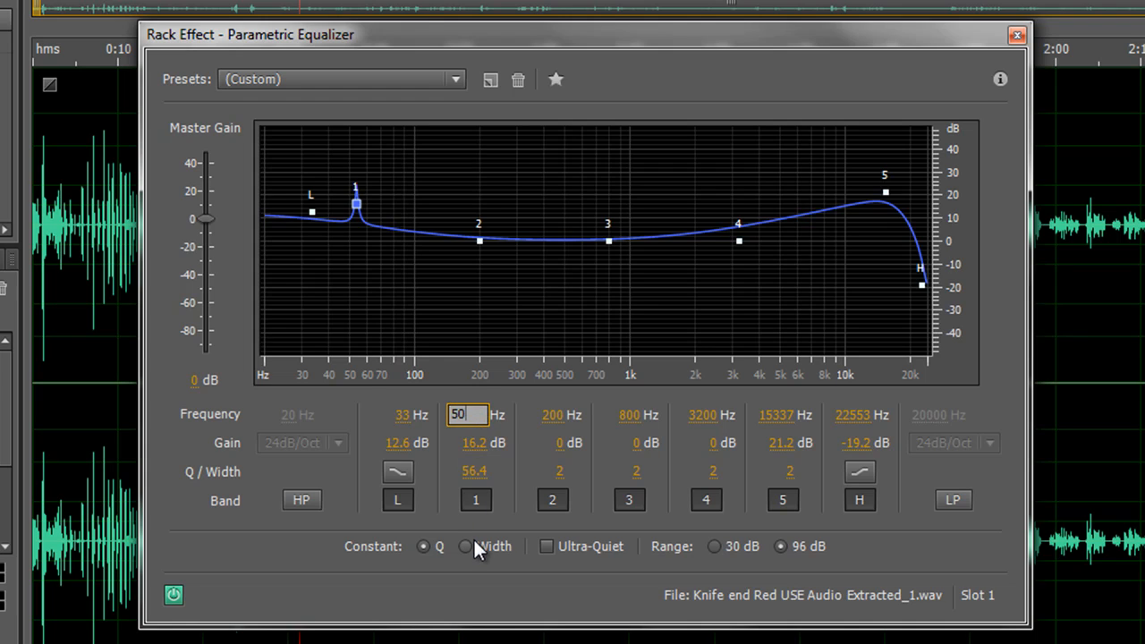
pyautogui.press('Return')
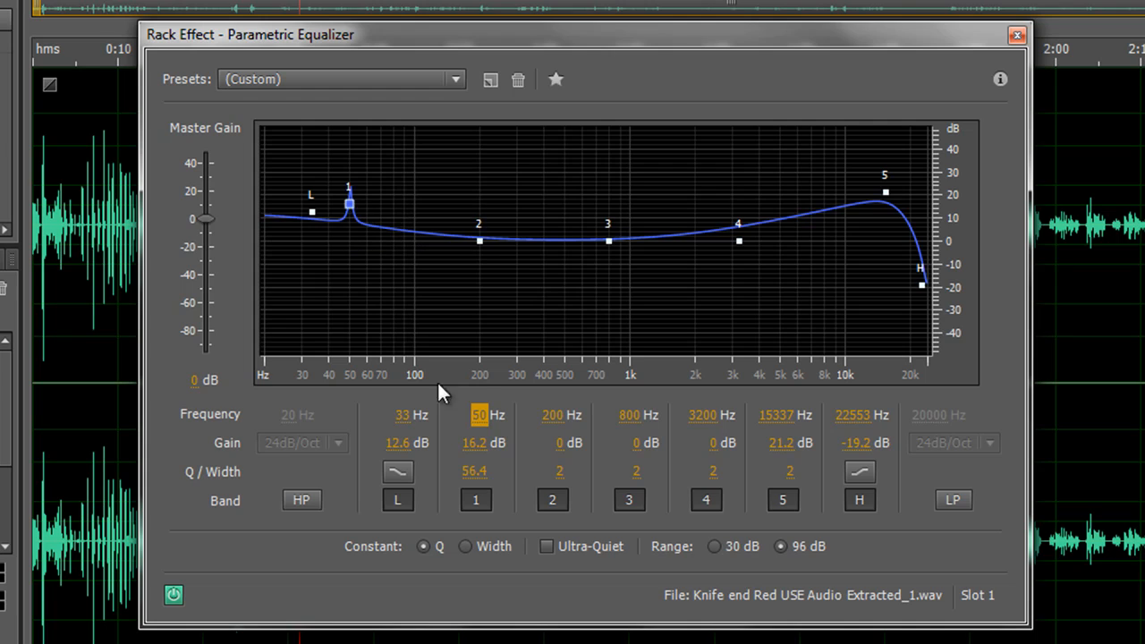
pyautogui.moveTo(472, 447); pyautogui.dragTo(198, 548)
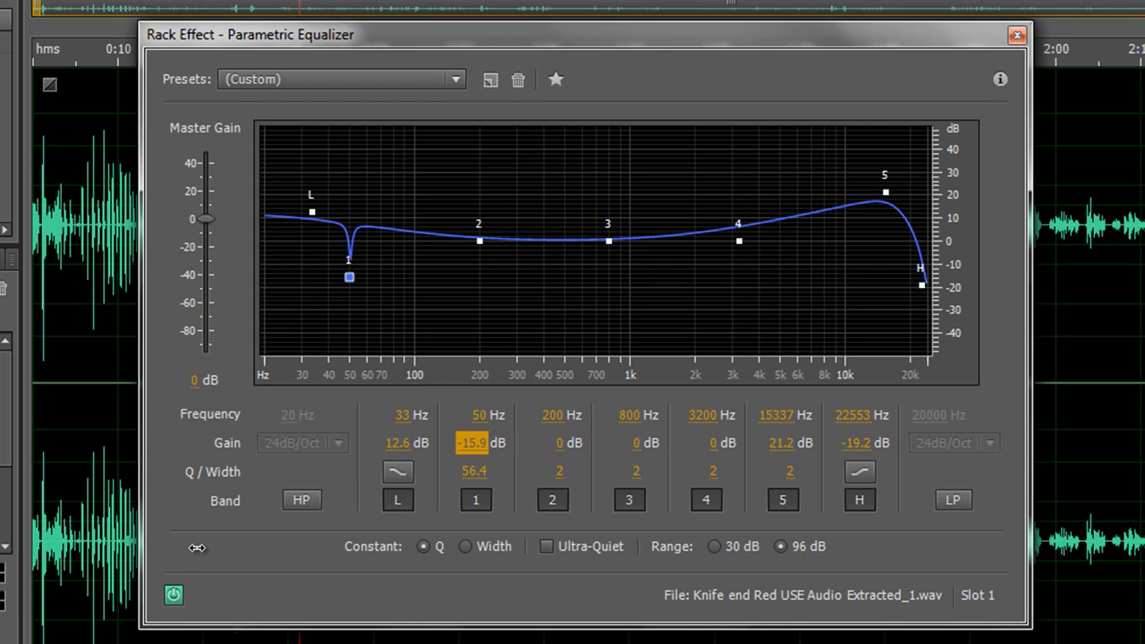
pyautogui.moveTo(197, 547); pyautogui.dragTo(18, 496)
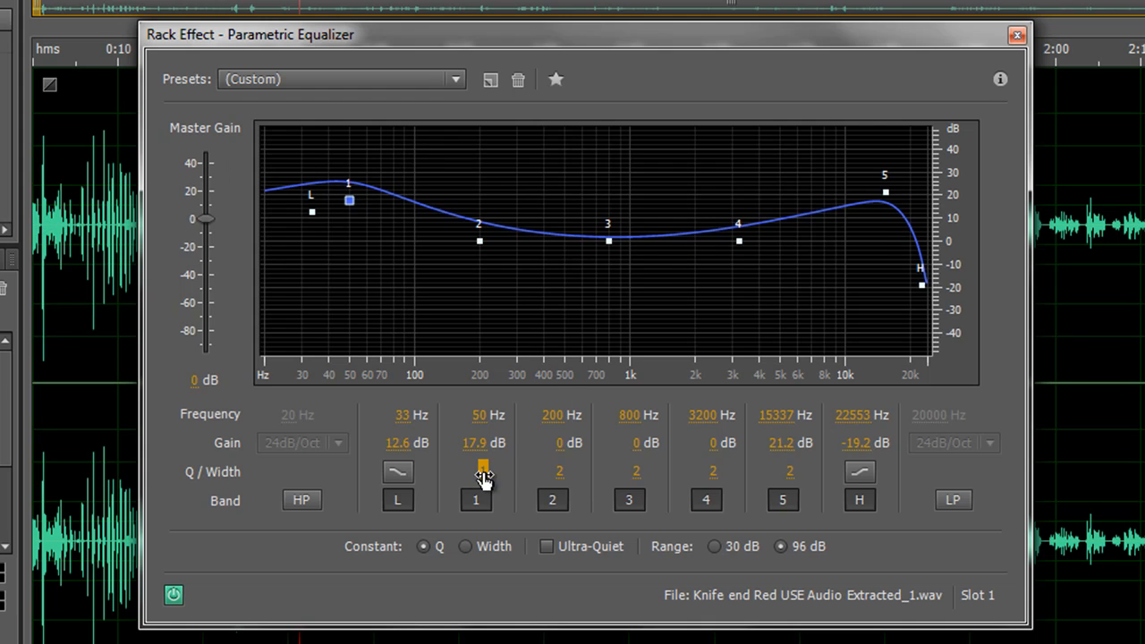
pyautogui.moveTo(485, 473); pyautogui.dragTo(501, 477)
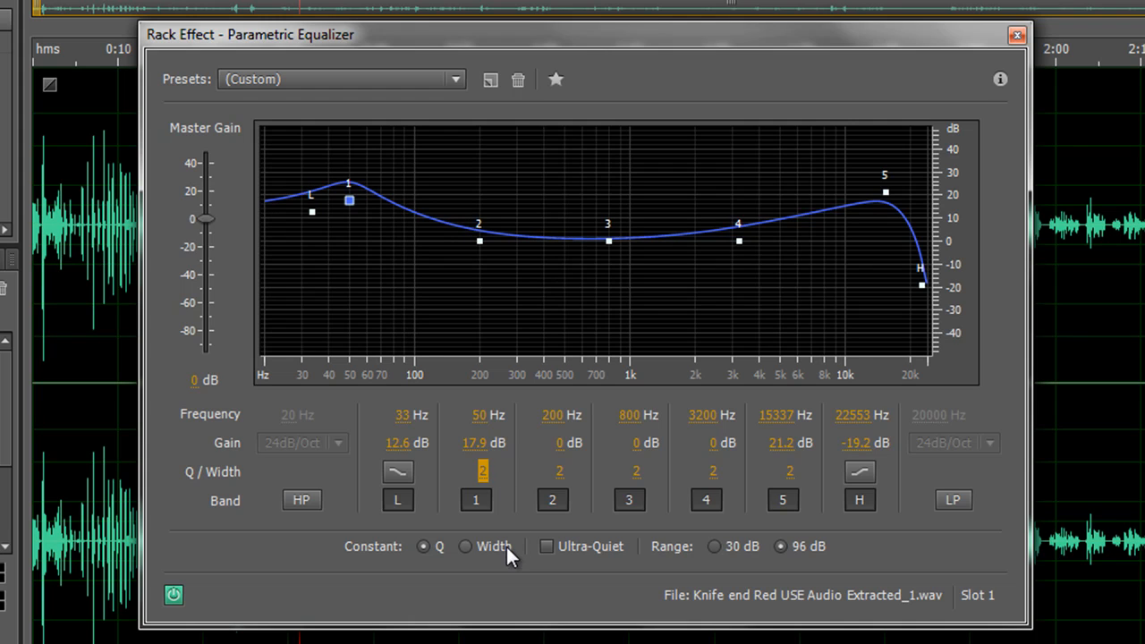
# Reset the Parametric Equalizer to the (Default) preset
pyautogui.click(457, 79)
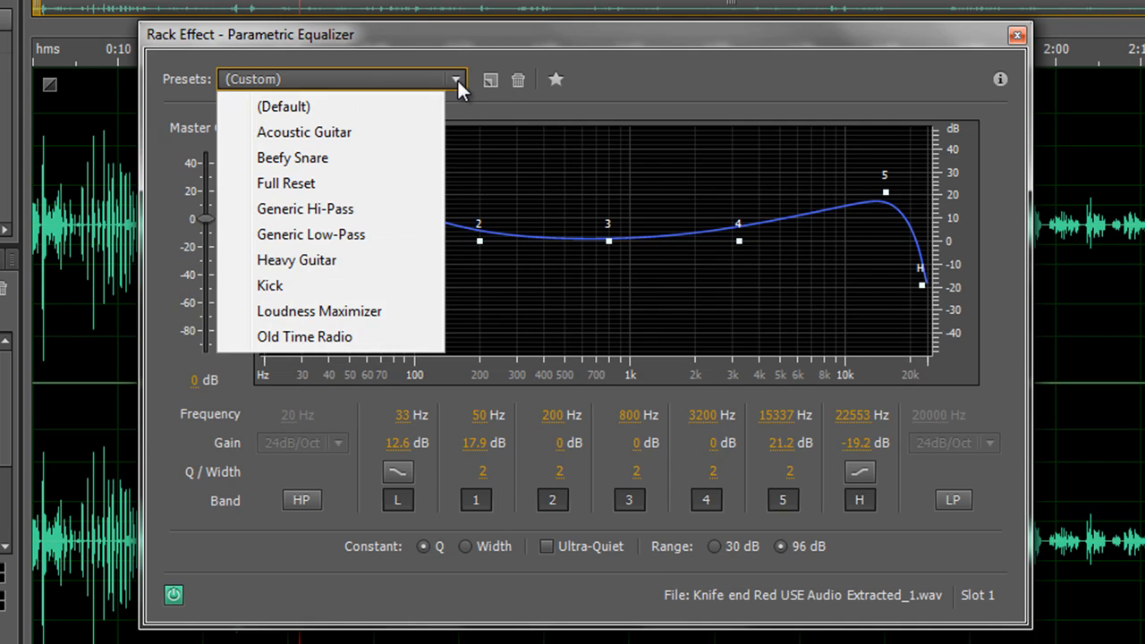
pyautogui.click(319, 108)
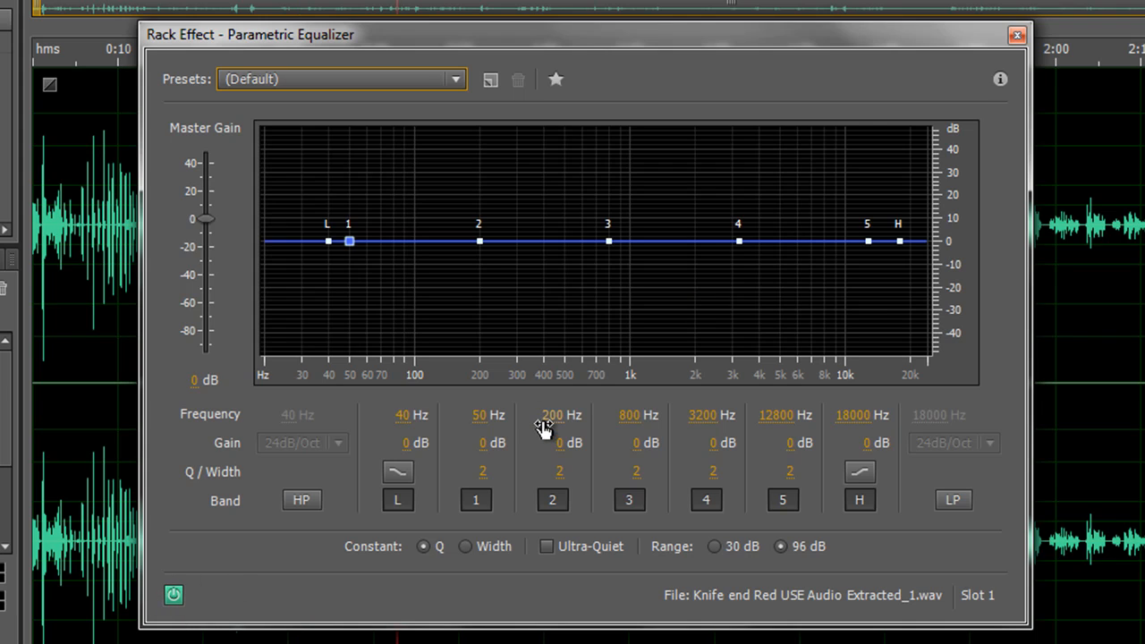
pyautogui.click(327, 243)
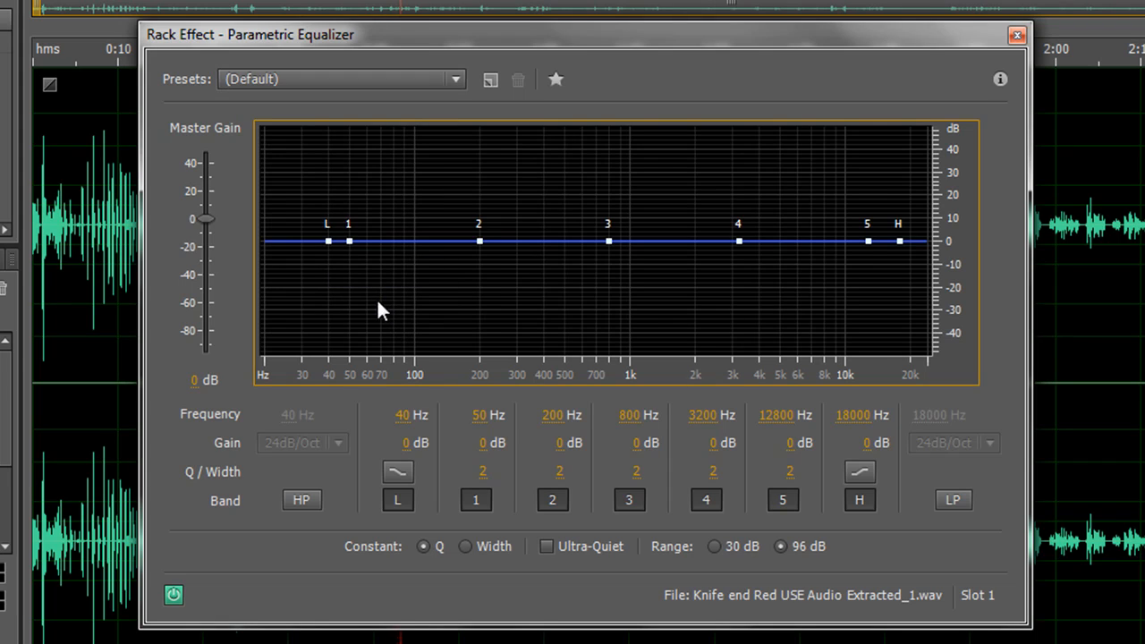
# Raise band 1 to about 53 Hz, 20.7 dB, band L to 7.3 dB, and band 2 to about 207 Hz, 7.1 dB
pyautogui.moveTo(350, 241); pyautogui.dragTo(355, 194)
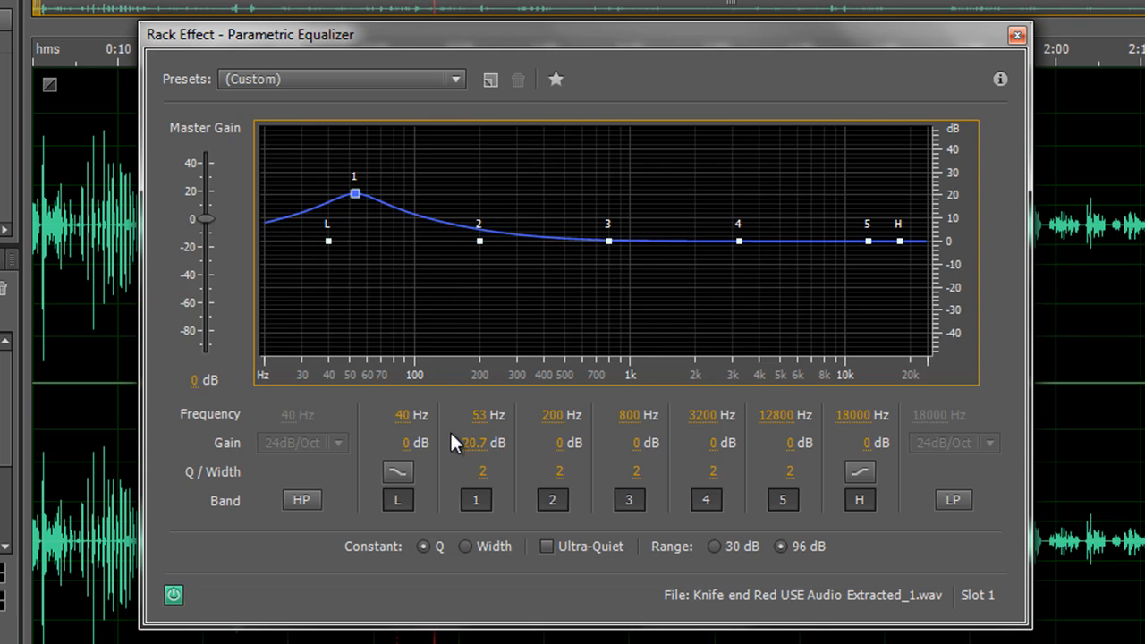
pyautogui.moveTo(412, 442); pyautogui.dragTo(494, 439)
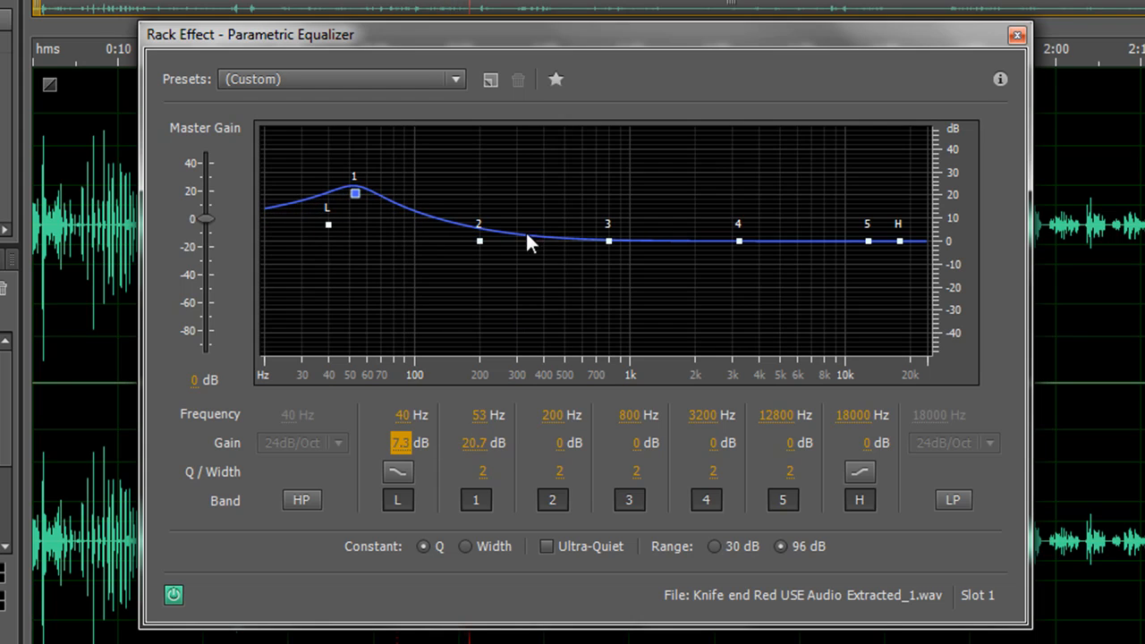
pyautogui.moveTo(481, 242); pyautogui.dragTo(483, 229)
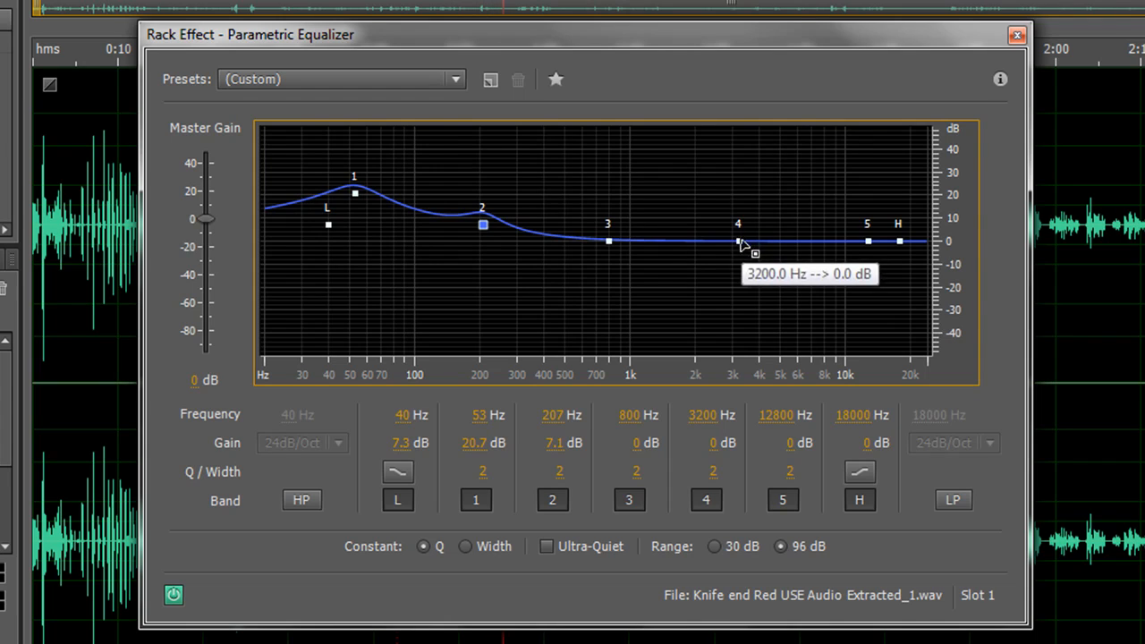
# Move band 4 to 3491 Hz, 13.6 dB, band 5 to 13210 Hz, 16.2 dB, H to 19915 Hz, 2.5 dB, and 3 to 765 Hz, -2 dB
pyautogui.moveTo(740, 242); pyautogui.dragTo(749, 212)
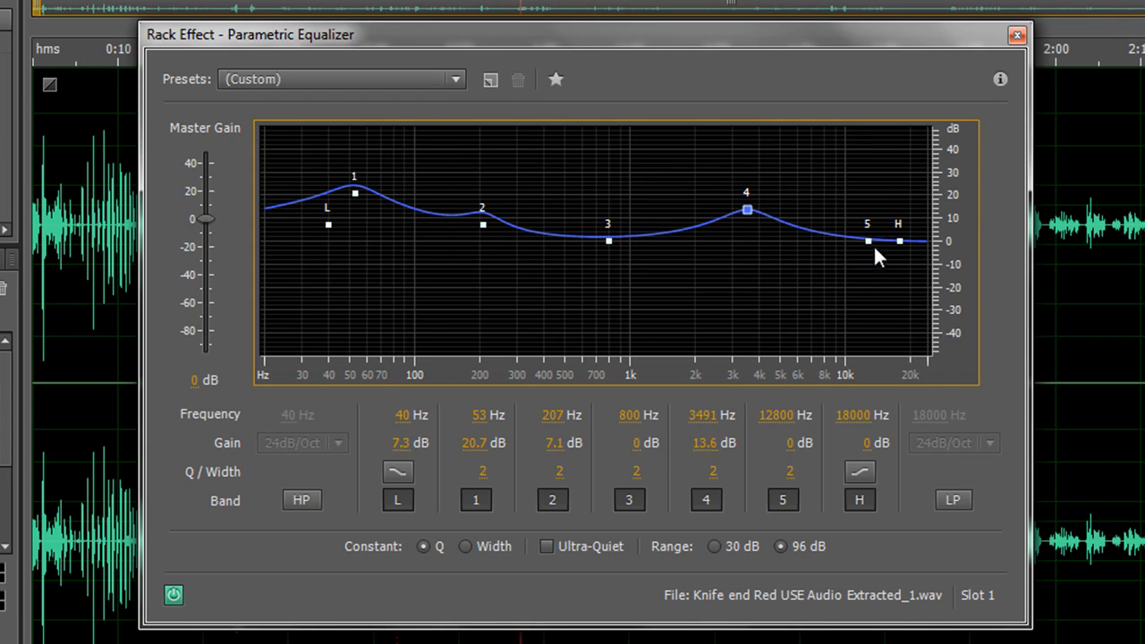
pyautogui.moveTo(868, 241); pyautogui.dragTo(910, 236)
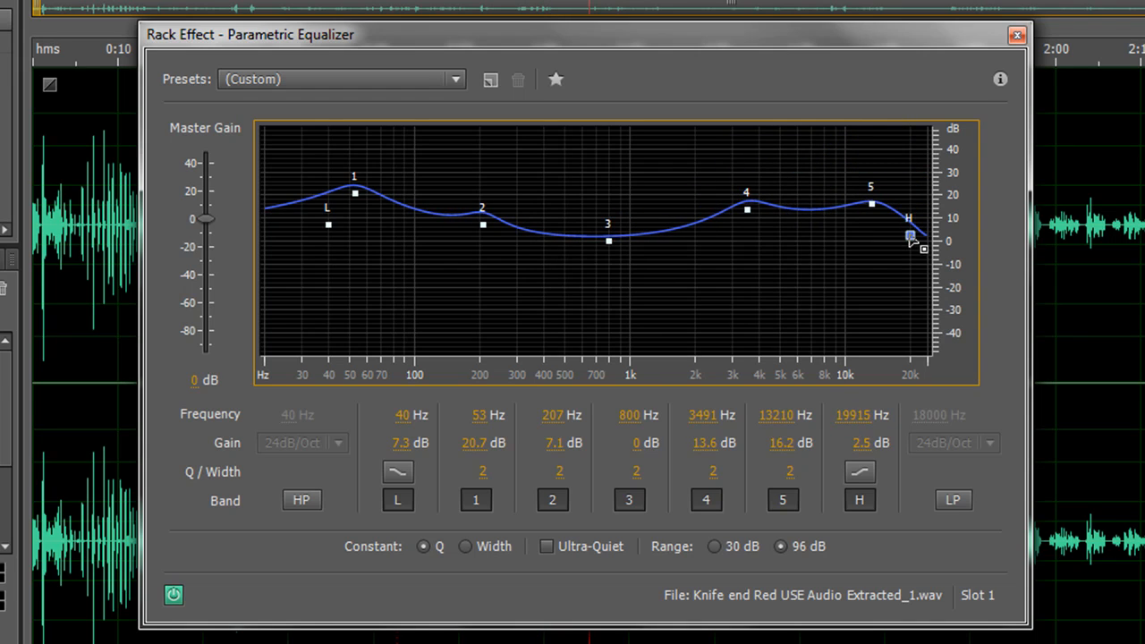
pyautogui.moveTo(608, 241)
pyautogui.mouseDown()
pyautogui.moveTo(605, 170)
pyautogui.moveTo(609, 304)
pyautogui.moveTo(605, 245)
pyautogui.mouseUp()
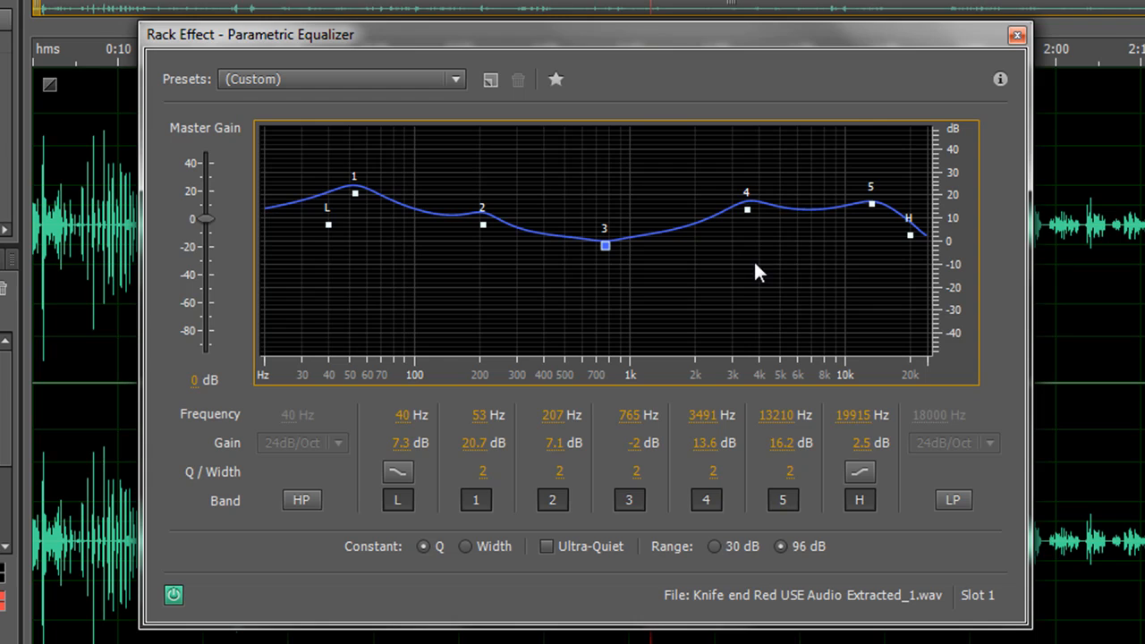
# Lower band 4 to about 3534 Hz, 6.6 dB and band 2 to about 213 Hz, 5.1 dB
pyautogui.moveTo(746, 210); pyautogui.dragTo(748, 226)
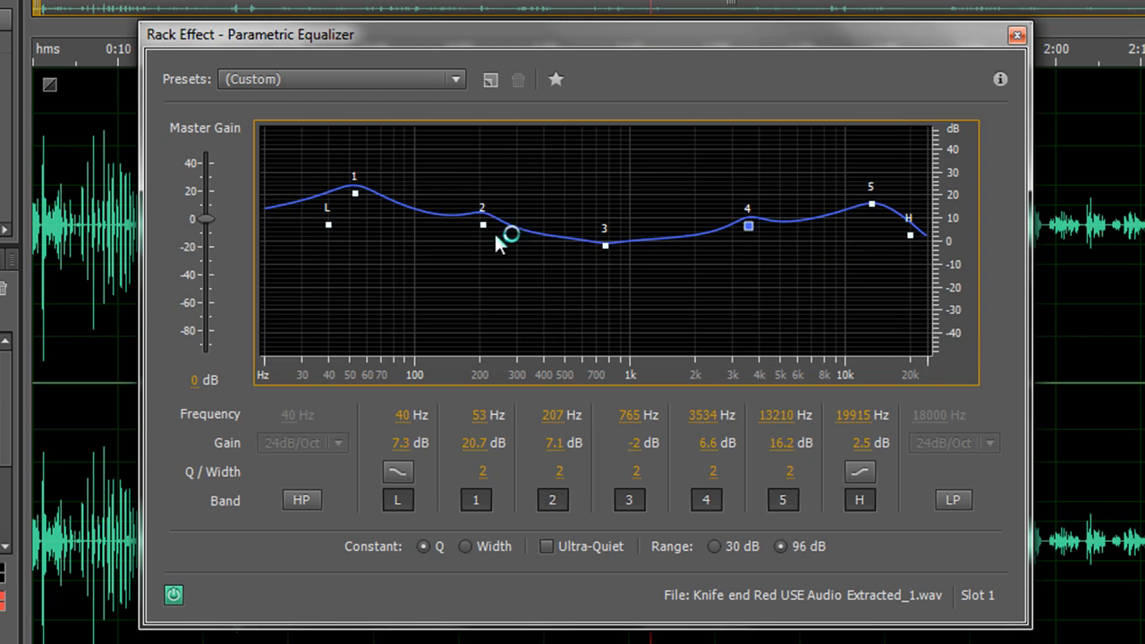
pyautogui.moveTo(486, 228)
pyautogui.moveTo(484, 225); pyautogui.dragTo(485, 229)
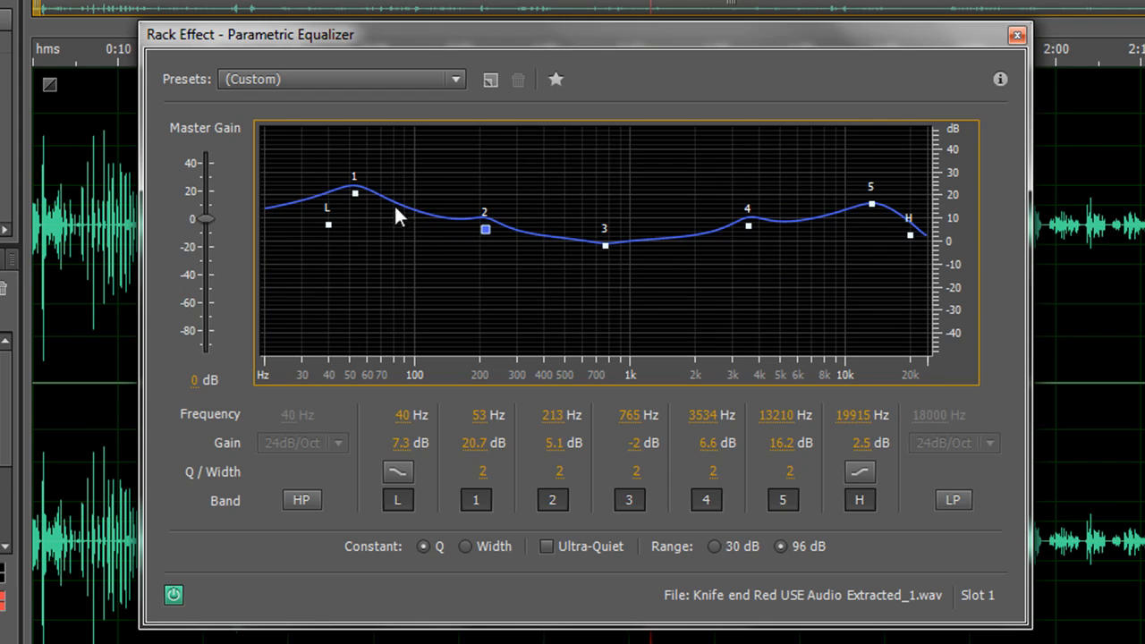
# Change band 1's gain to 12.6 dB and band 5's to 18.2 dB, and move band 3 to about 747 Hz, 0 dB
pyautogui.moveTo(355, 192); pyautogui.dragTo(355, 217)
pyautogui.moveTo(872, 204); pyautogui.dragTo(872, 205)
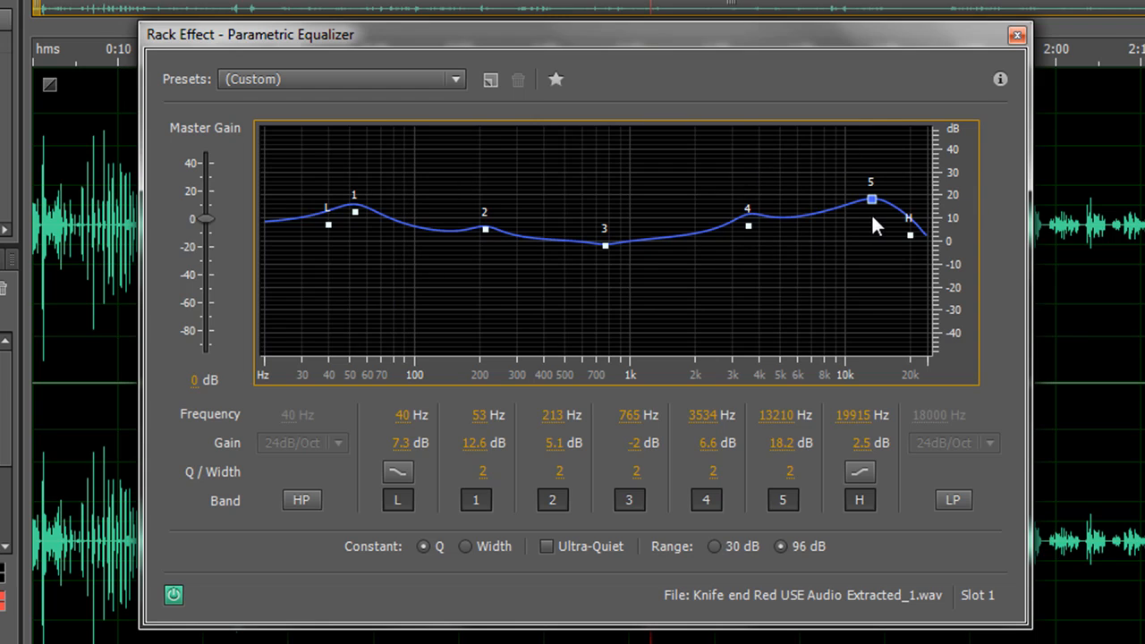
pyautogui.moveTo(605, 245)
pyautogui.mouseDown()
pyautogui.moveTo(612, 256)
pyautogui.moveTo(604, 243)
pyautogui.mouseUp()
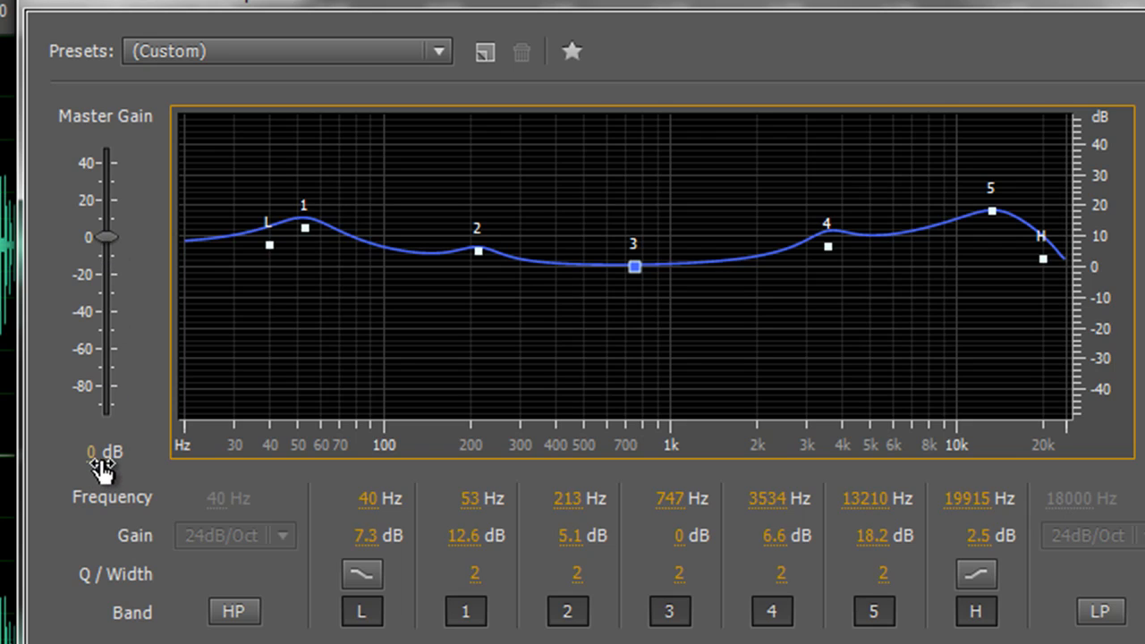
# Compare the playback level with the equalizer's master gain at -7 dB and at 3 dB, keeping 3 dB
pyautogui.moveTo(93, 454)
pyautogui.mouseDown()
pyautogui.moveTo(132, 461)
pyautogui.moveTo(97, 467)
pyautogui.mouseUp()
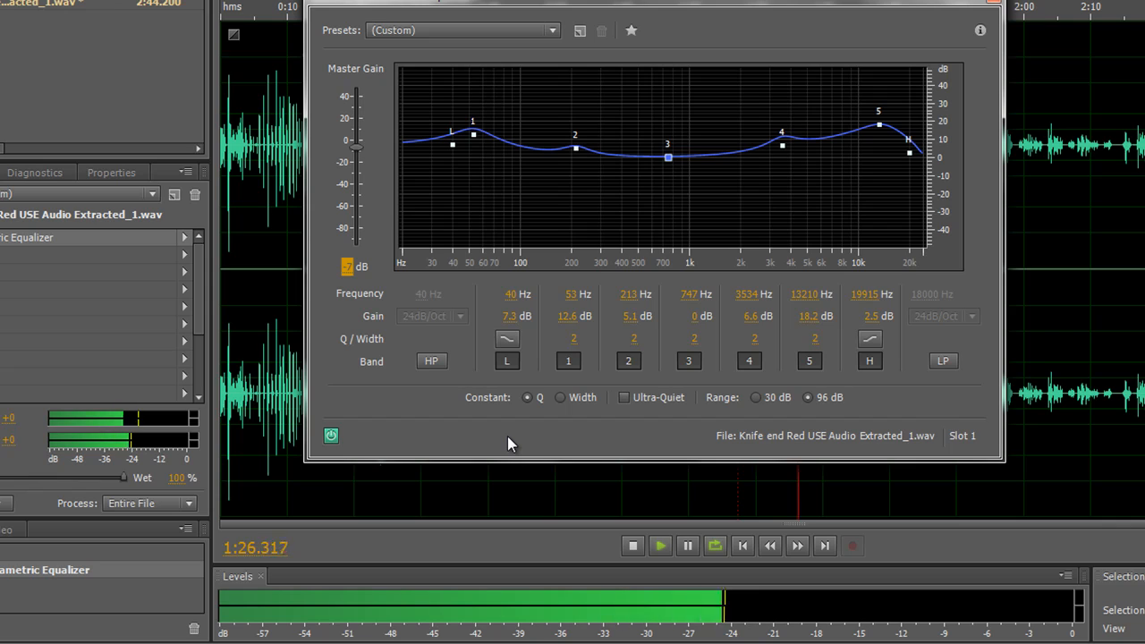
pyautogui.press('space')
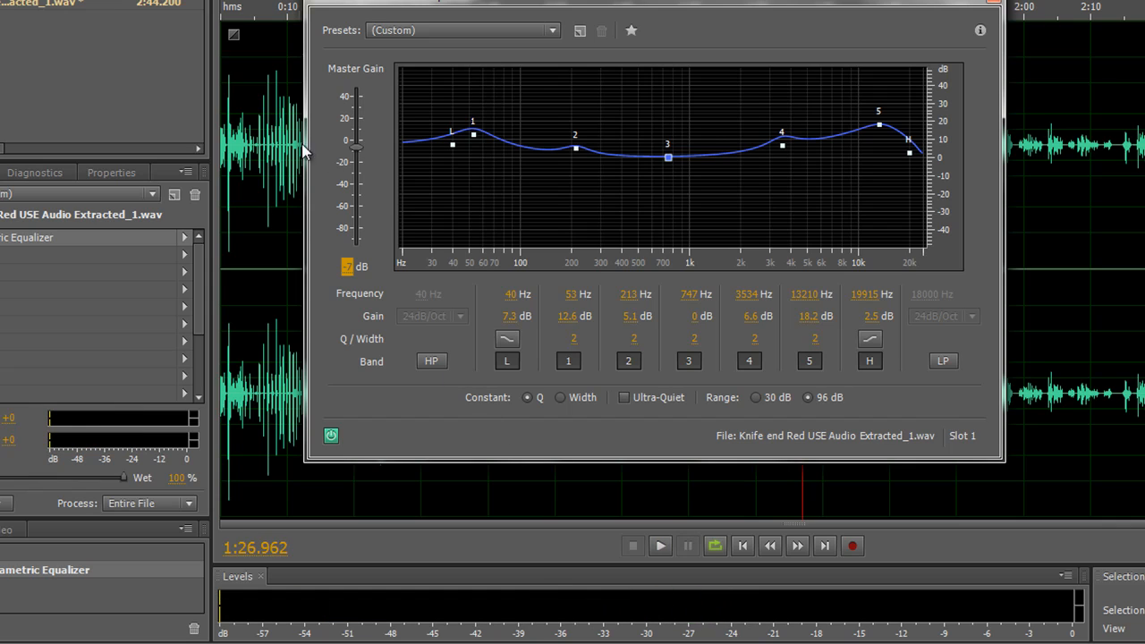
pyautogui.moveTo(357, 155); pyautogui.dragTo(360, 148)
pyautogui.moveTo(347, 272); pyautogui.dragTo(356, 275)
pyautogui.press('space')
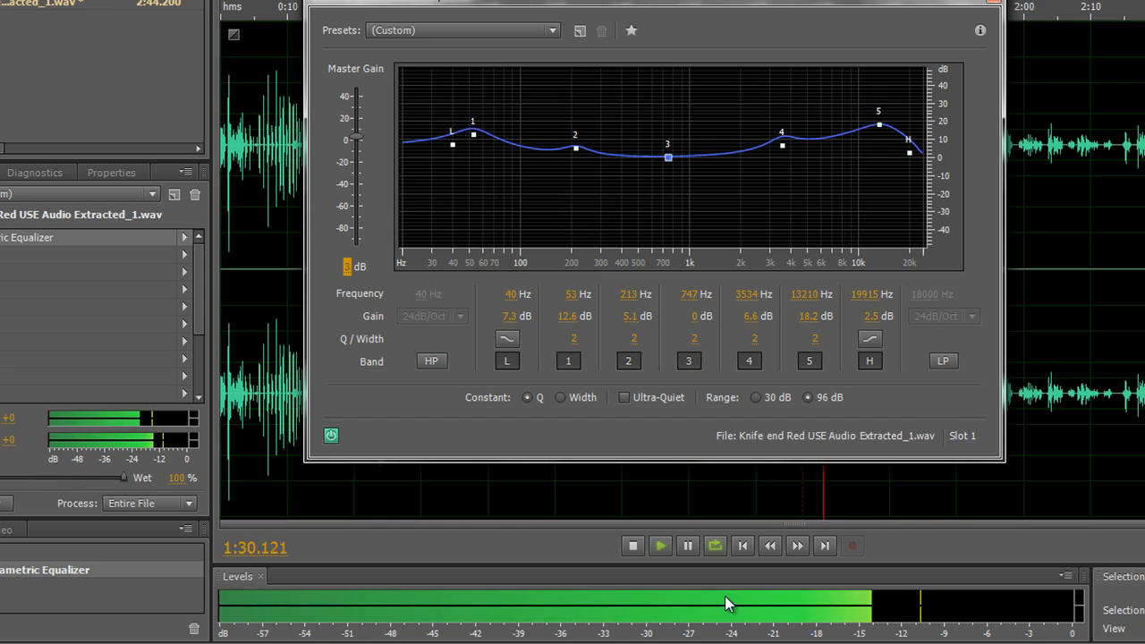
pyautogui.press('space')
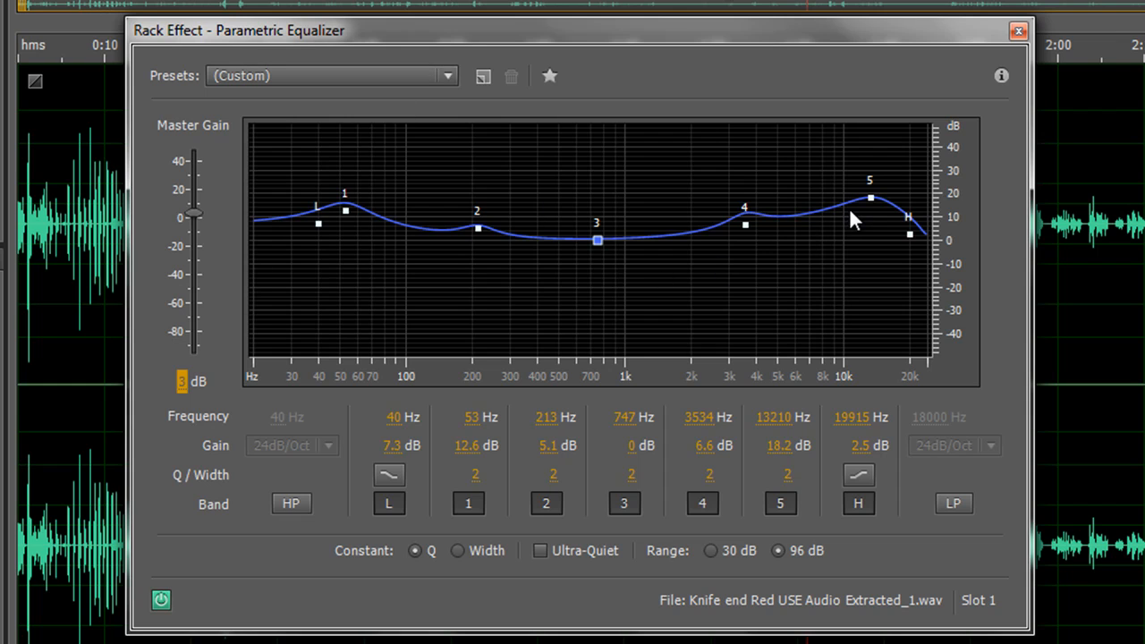
# Close the equalizer window and add a Speech Volume Leveler to slot 2 of the Effects Rack
pyautogui.click(1018, 34)
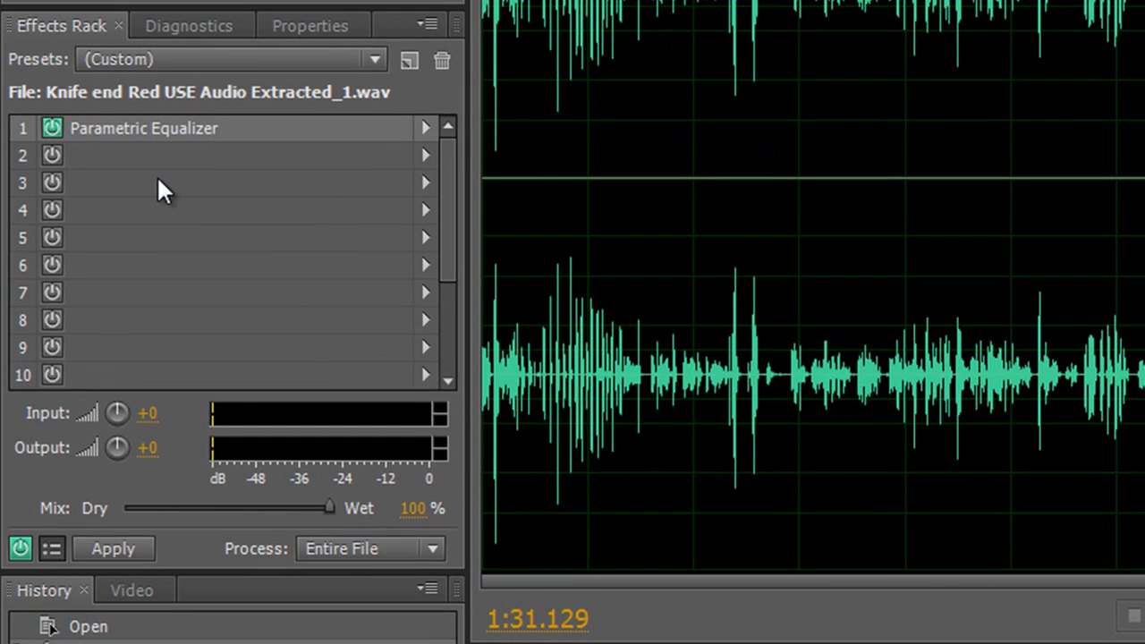
pyautogui.click(421, 159)
pyautogui.moveTo(510, 267)
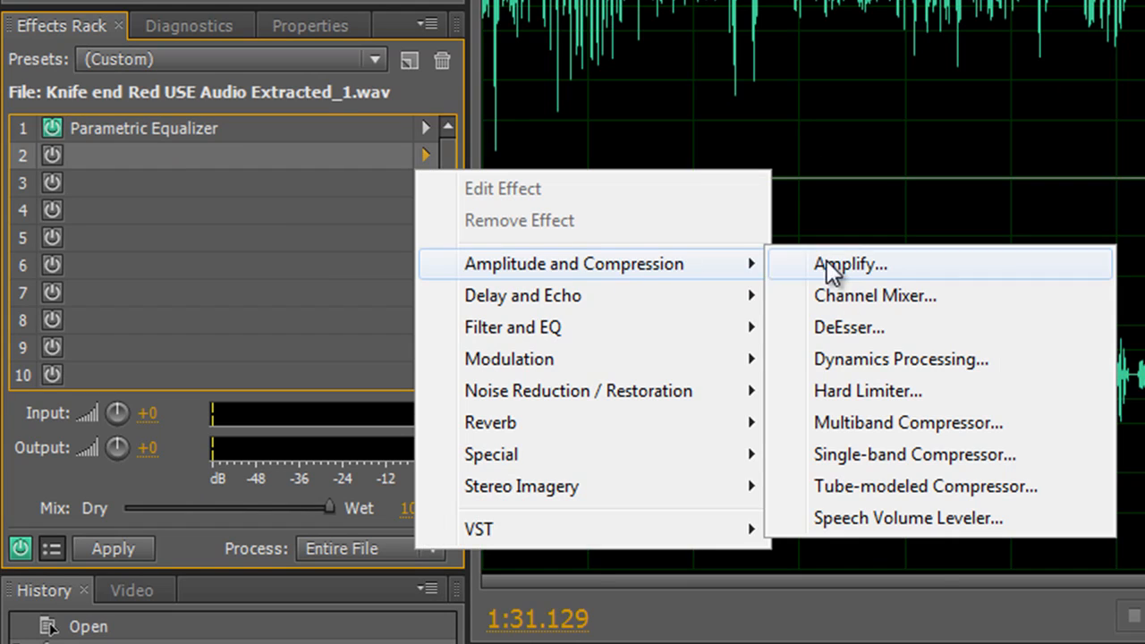
pyautogui.click(930, 521)
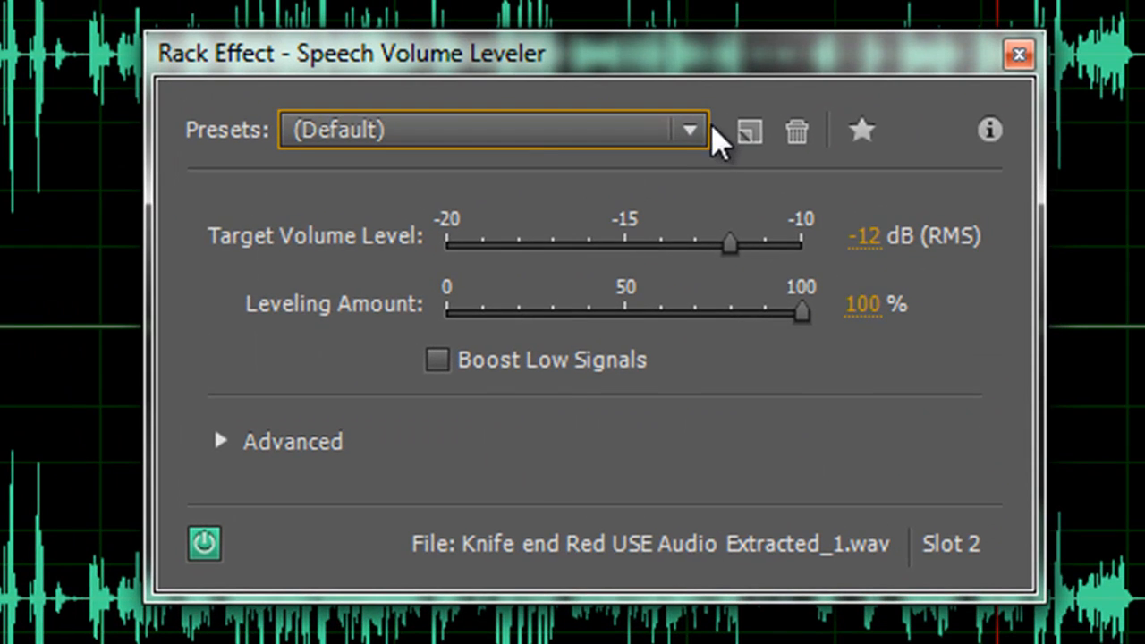
# Apply the Soft preset to the Speech Volume Leveler and close its settings window
pyautogui.click(690, 131)
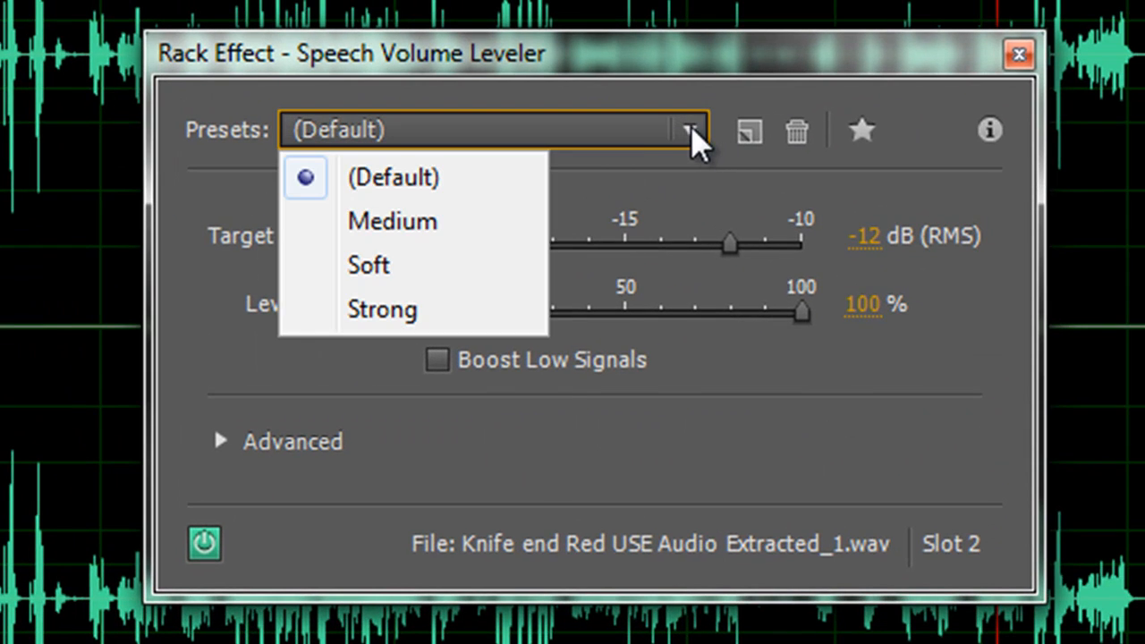
pyautogui.click(391, 266)
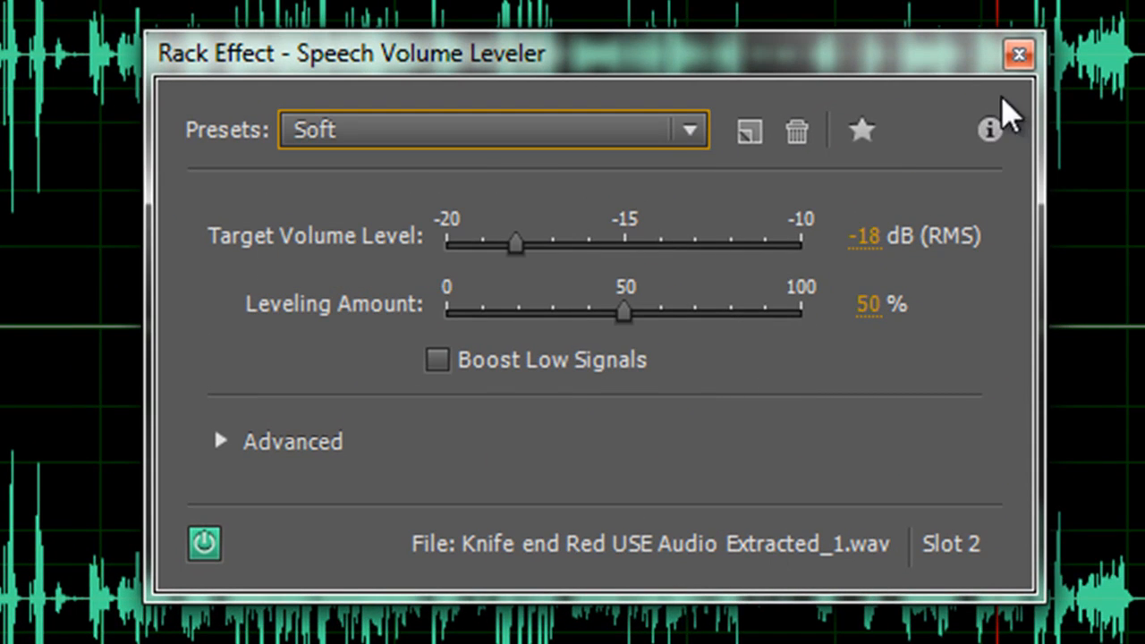
pyautogui.click(1019, 57)
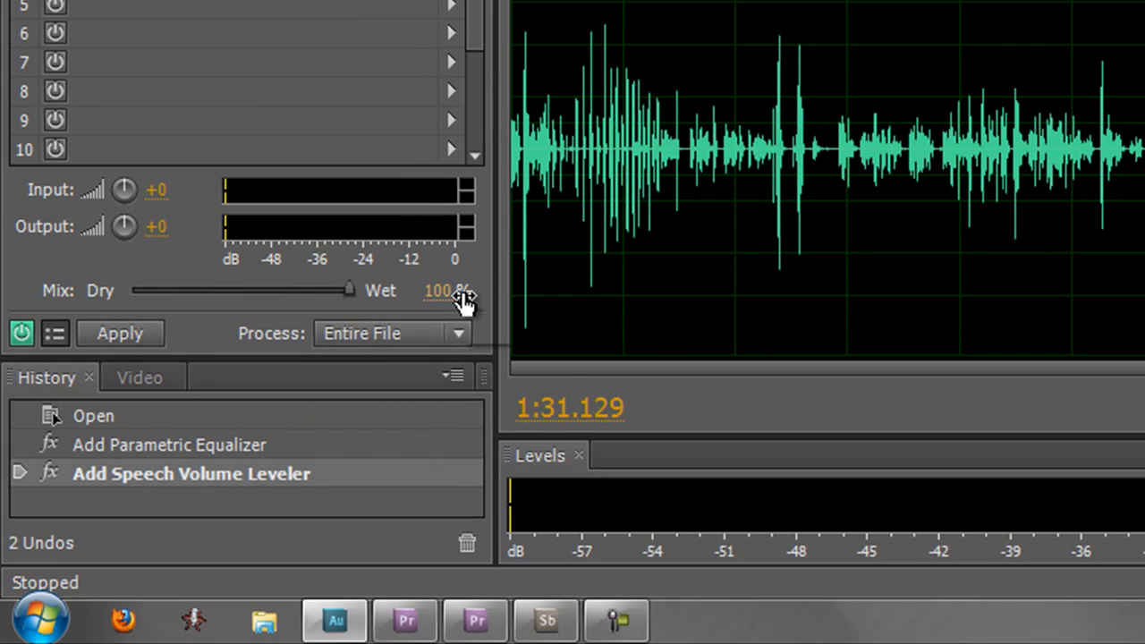
# Play back the audio with both rack effects active and review the Parametric Equalizer's settings in slot 1
pyautogui.press('space')
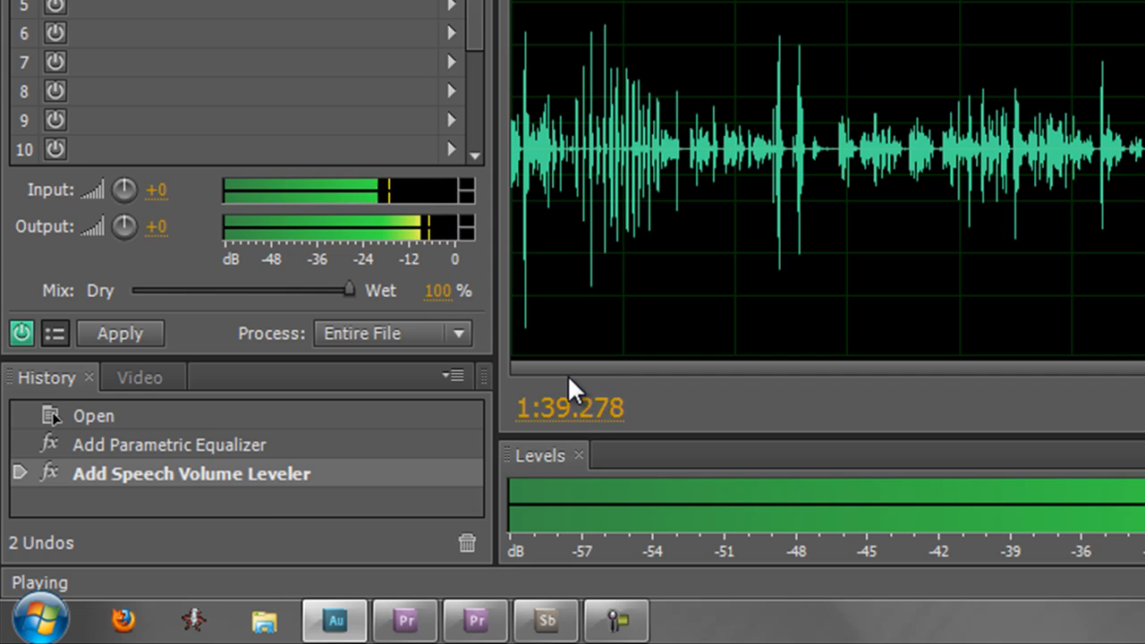
pyautogui.press('space')
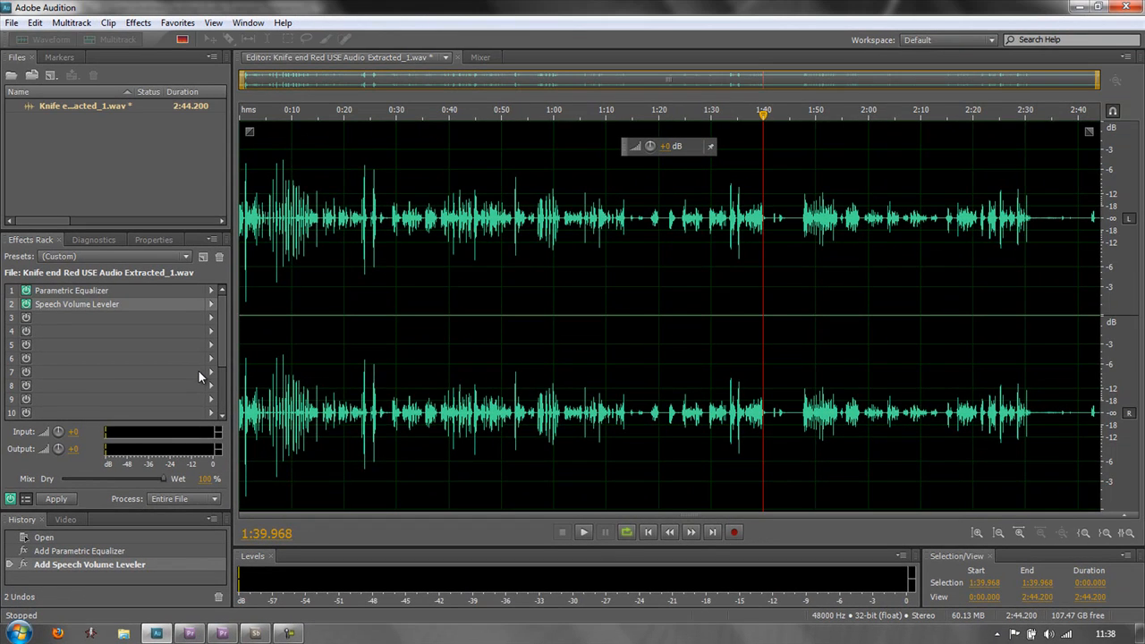
pyautogui.doubleClick(71, 290)
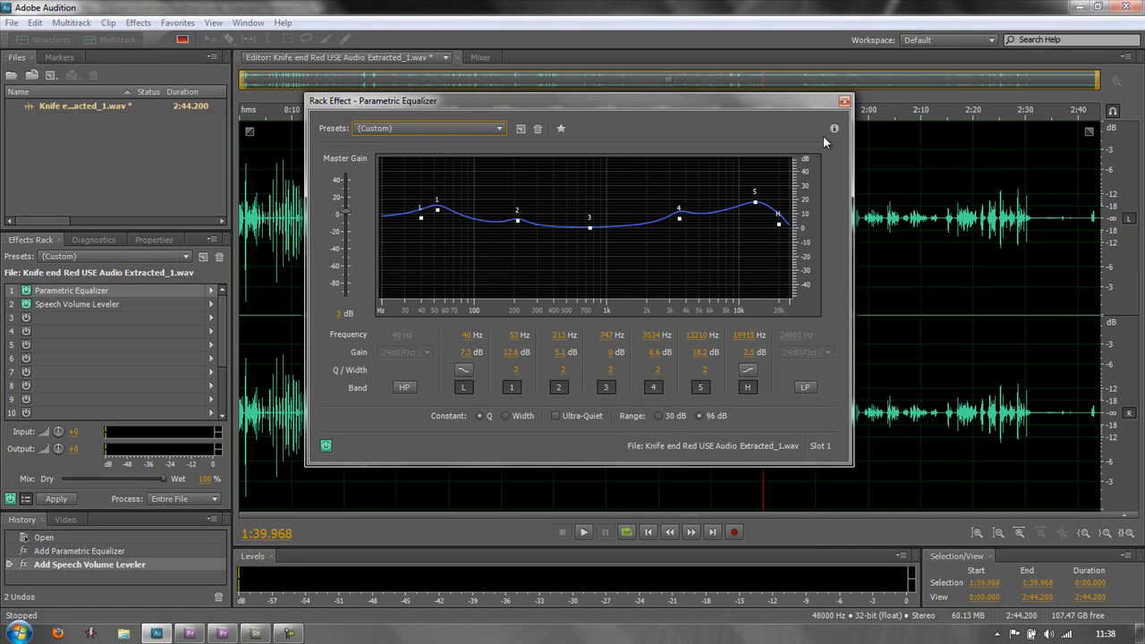
pyautogui.click(844, 101)
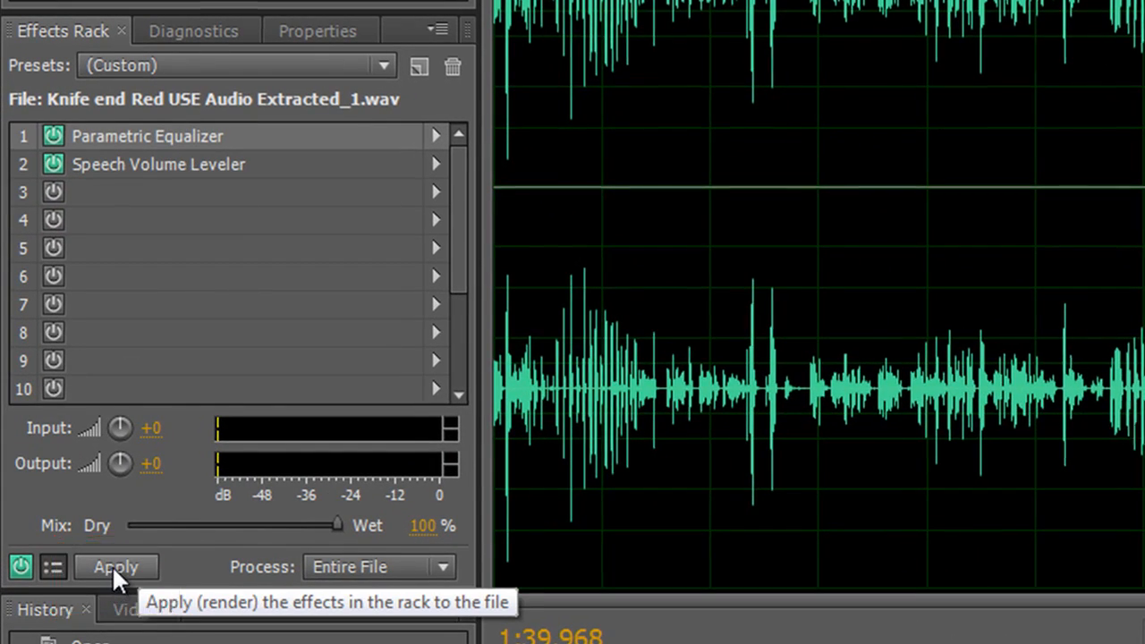
# Render the Effects Rack onto the entire file and save the processed WAV
pyautogui.click(113, 566)
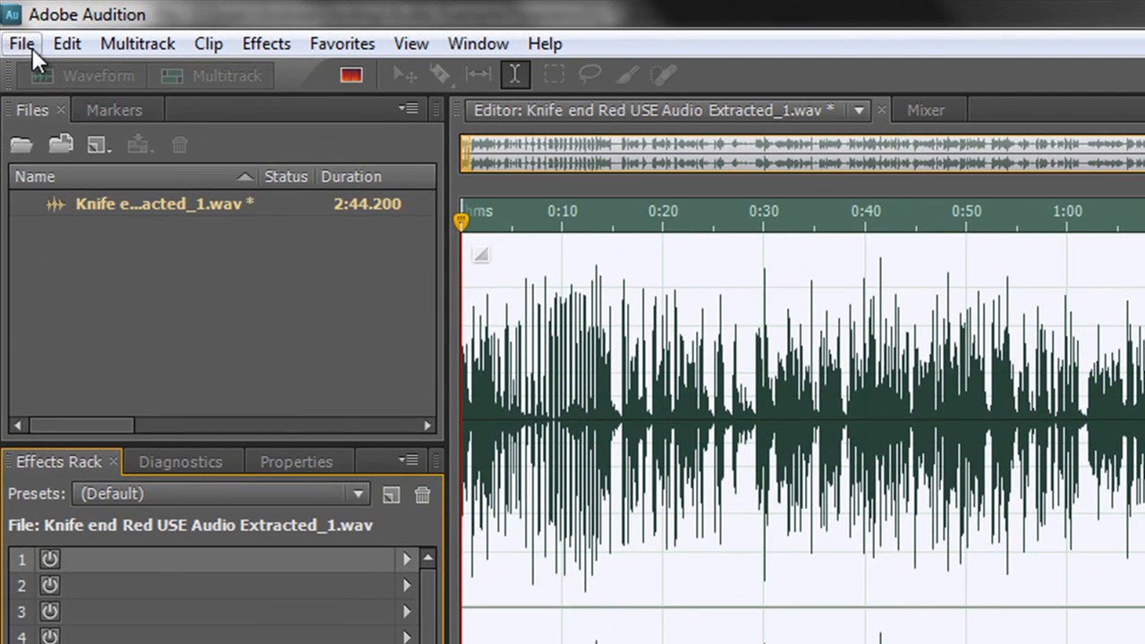
pyautogui.click(16, 24)
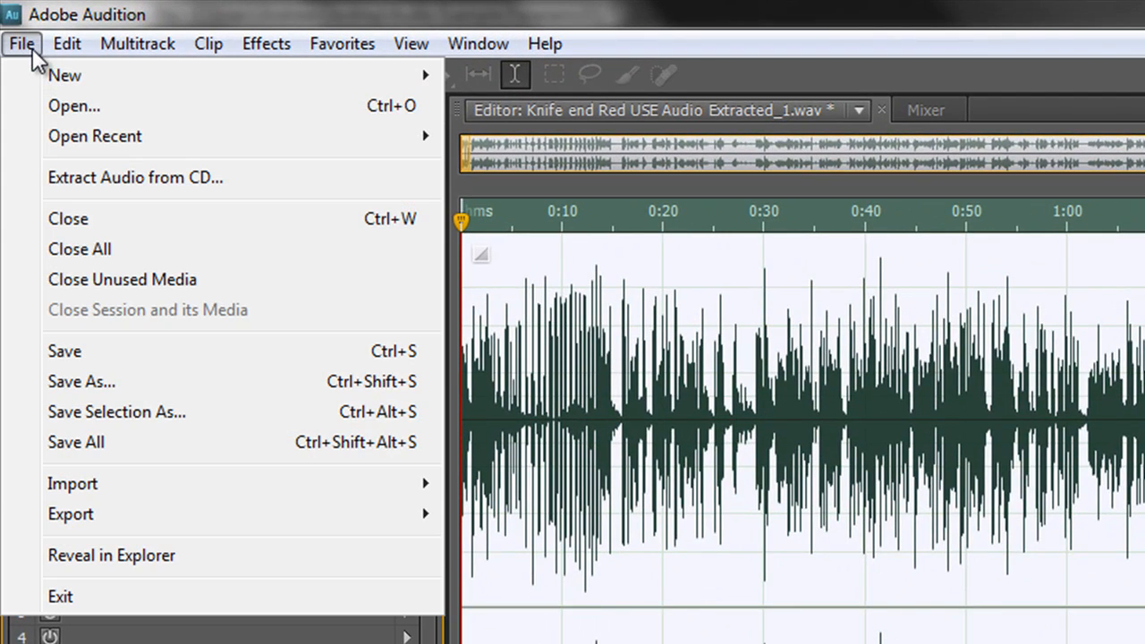
pyautogui.click(74, 349)
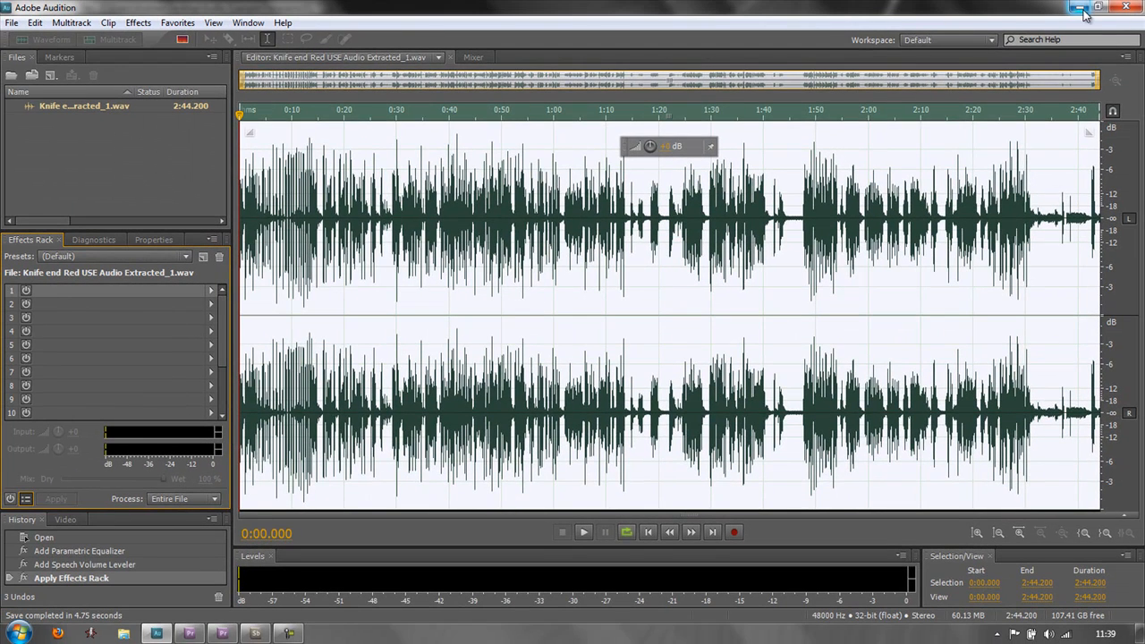
# Switch to Premiere Pro, increase the Audio 1 track's height and play the sequence from 00:00:47:00 to hear the processed audio
pyautogui.click(1080, 8)
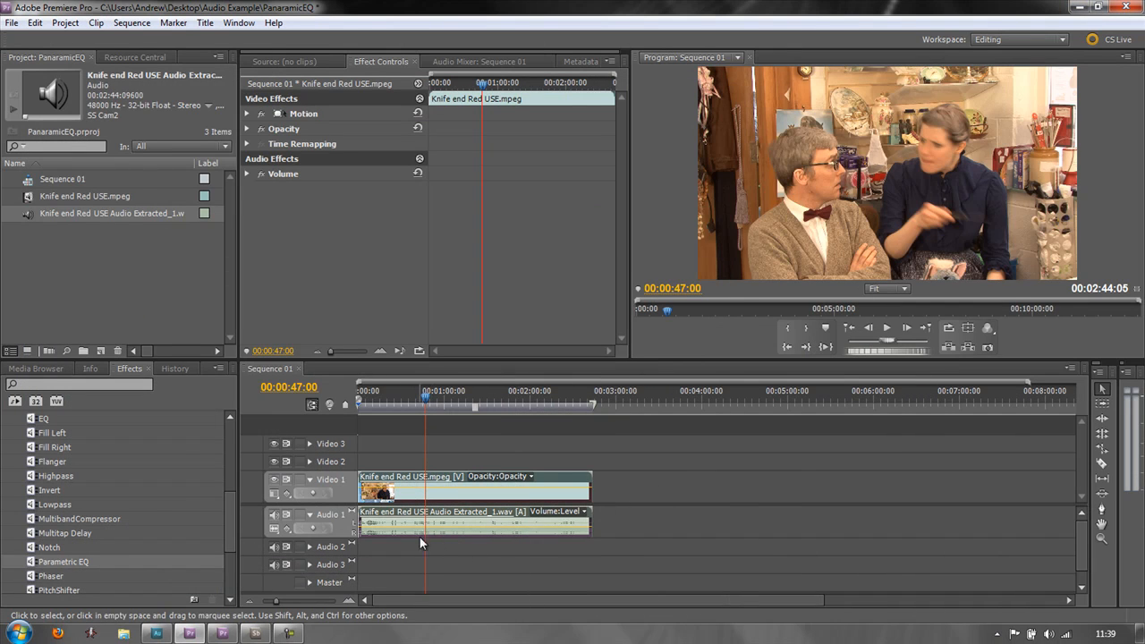
pyautogui.moveTo(339, 538); pyautogui.dragTo(340, 583)
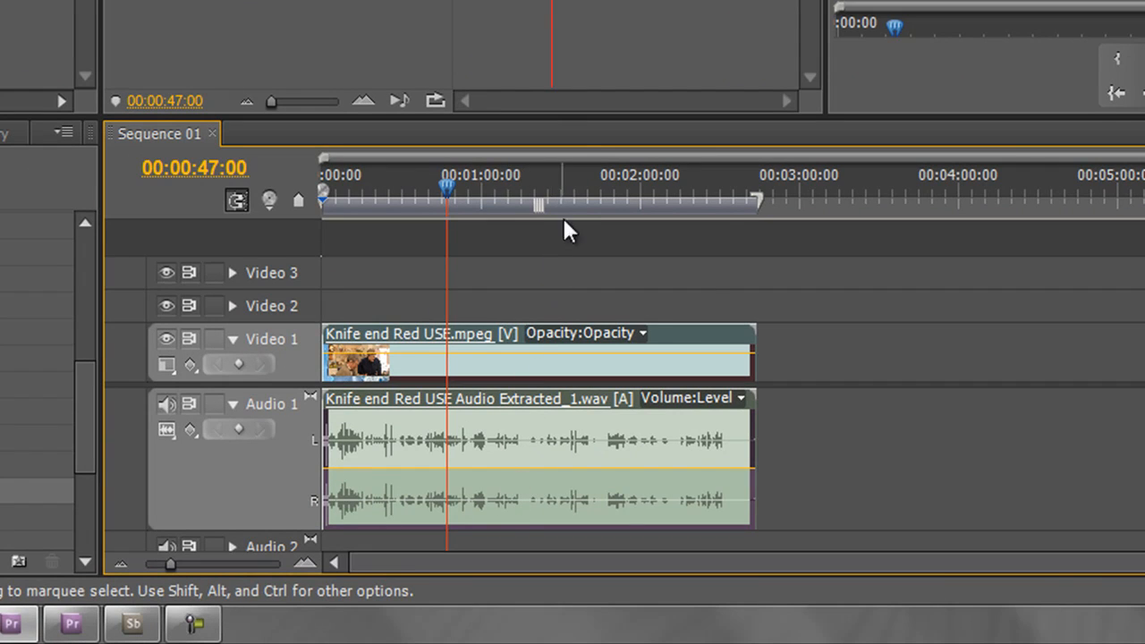
pyautogui.moveTo(522, 193)
pyautogui.press('space')
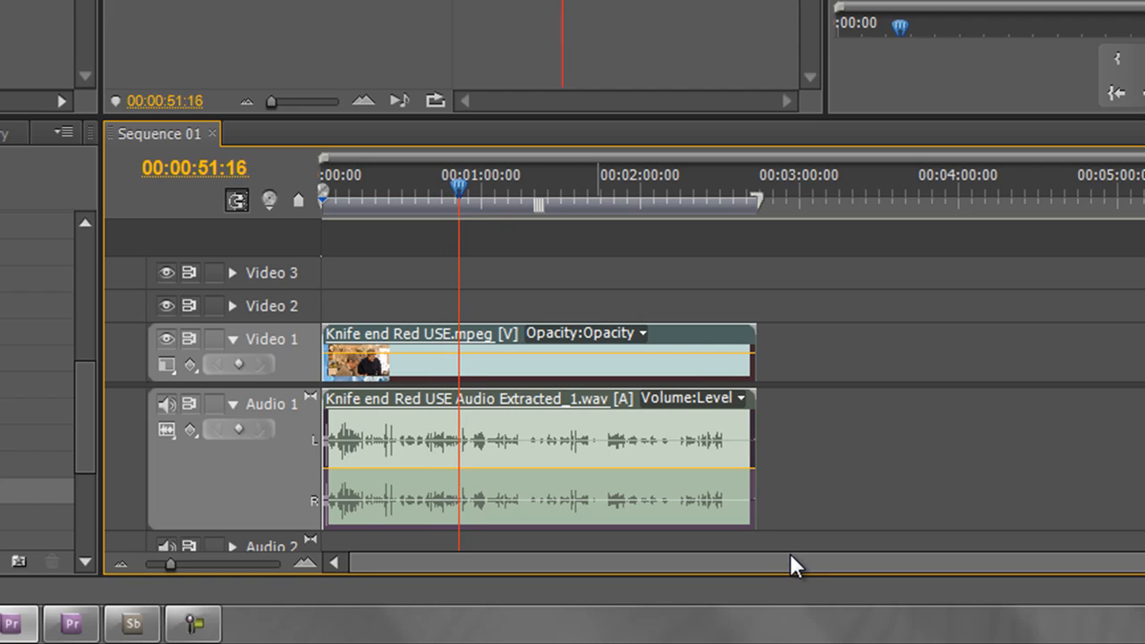
pyautogui.press('space')
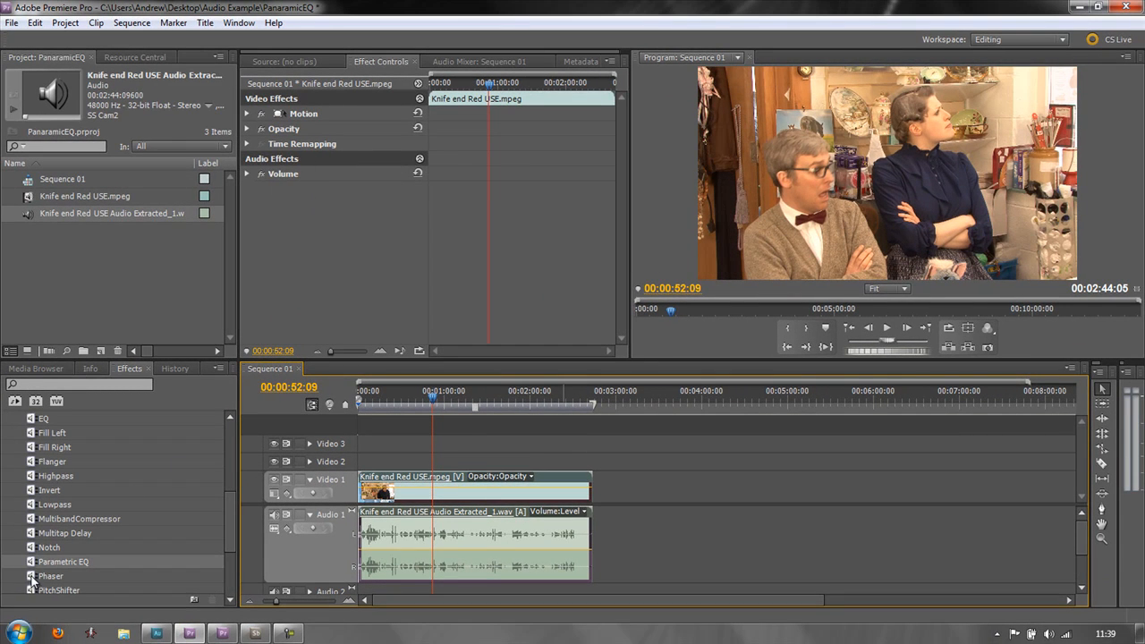
# Apply the Parametric EQ audio effect to the timeline clip and set its Q to 11.6 and Boost to 1.9 dB
pyautogui.moveTo(34, 562); pyautogui.dragTo(436, 536)
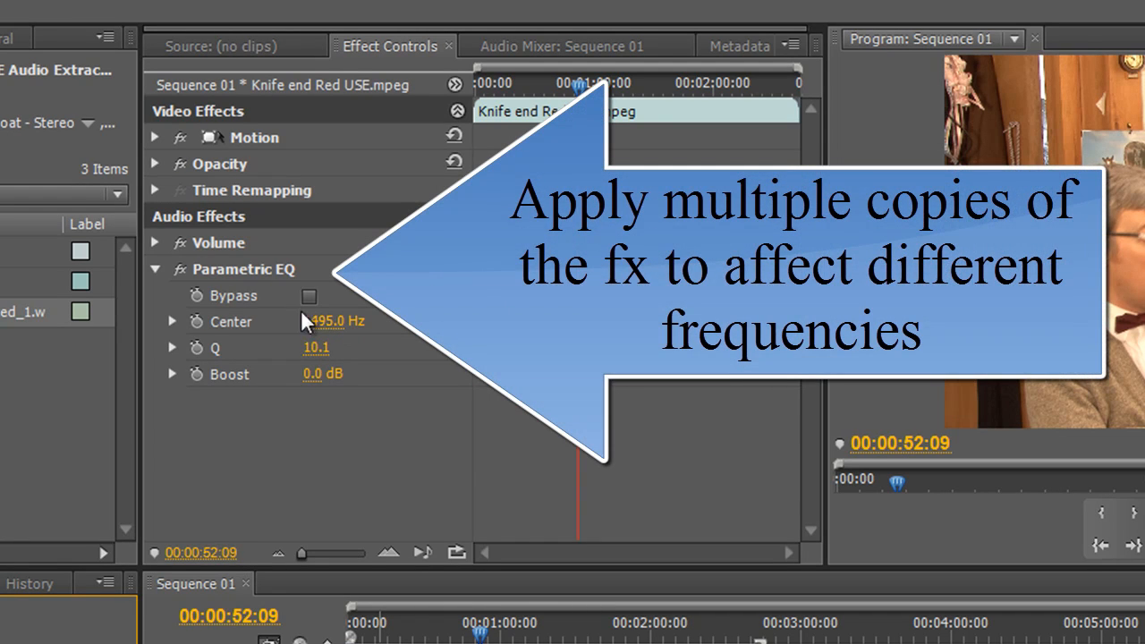
pyautogui.moveTo(325, 361)
pyautogui.mouseDown()
pyautogui.moveTo(366, 358)
pyautogui.moveTo(251, 367)
pyautogui.moveTo(332, 363)
pyautogui.mouseUp()
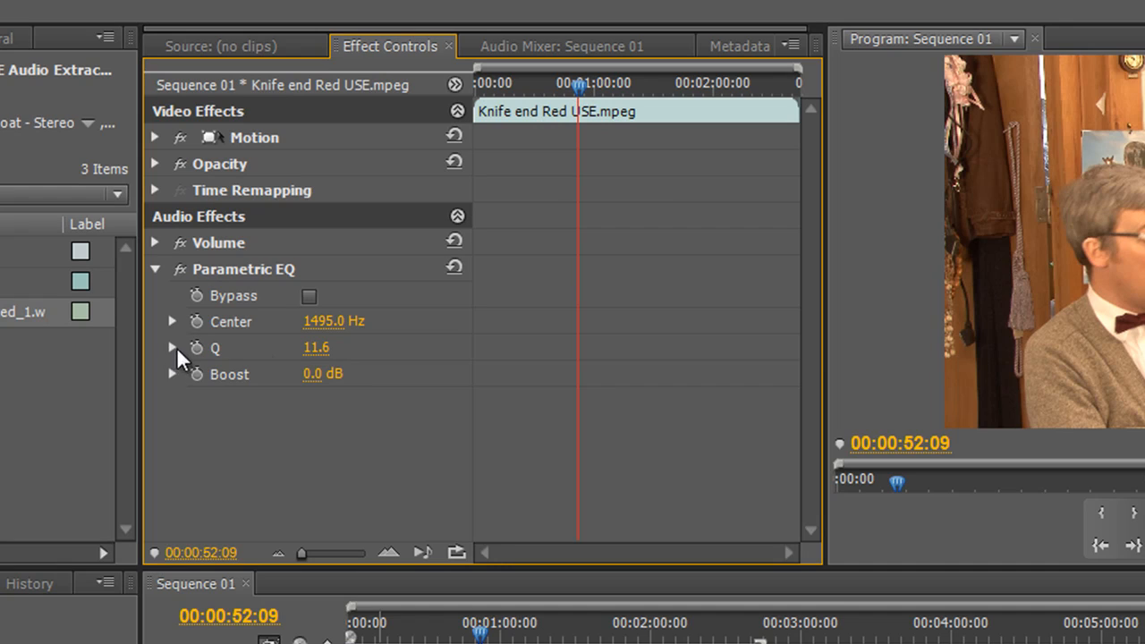
pyautogui.click(172, 347)
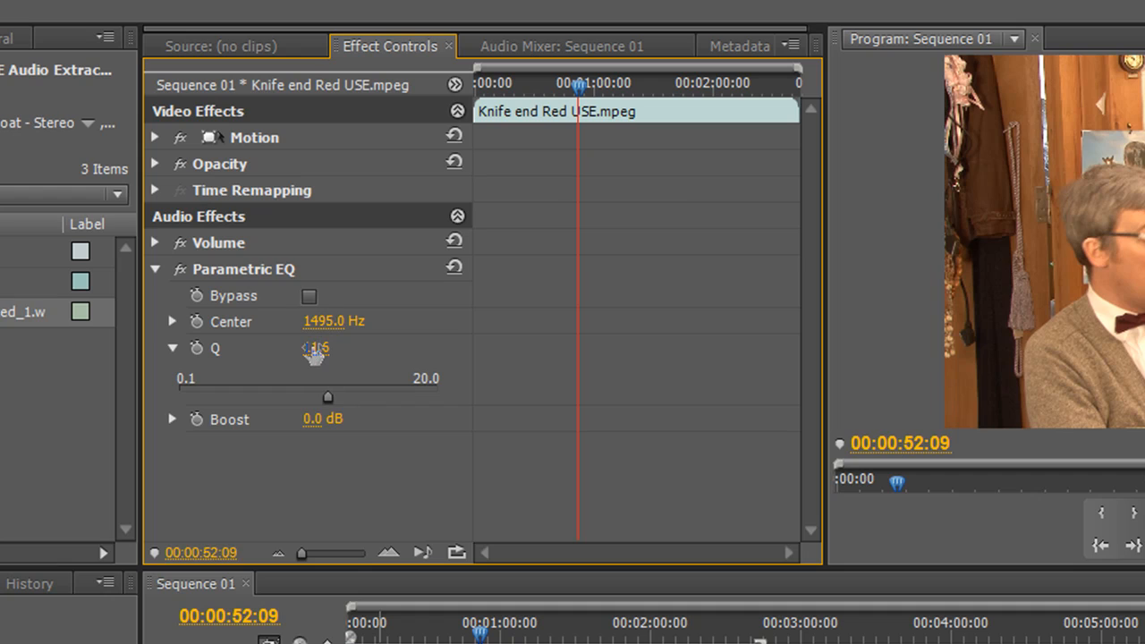
pyautogui.moveTo(317, 420)
pyautogui.mouseDown()
pyautogui.moveTo(376, 421)
pyautogui.moveTo(268, 424)
pyautogui.moveTo(331, 424)
pyautogui.mouseUp()
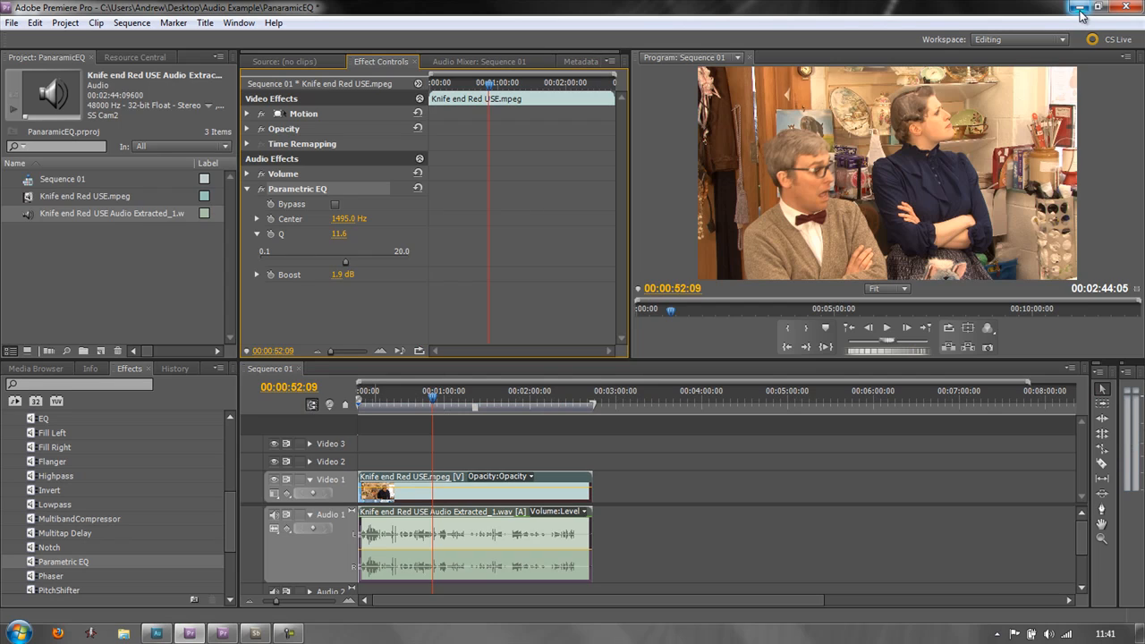
# Switch to the AudioExamples_CS5 project, increase the Audio 1 track's height, and send its clip to Adobe Soundbooth with Render and Replace
pyautogui.click(1079, 9)
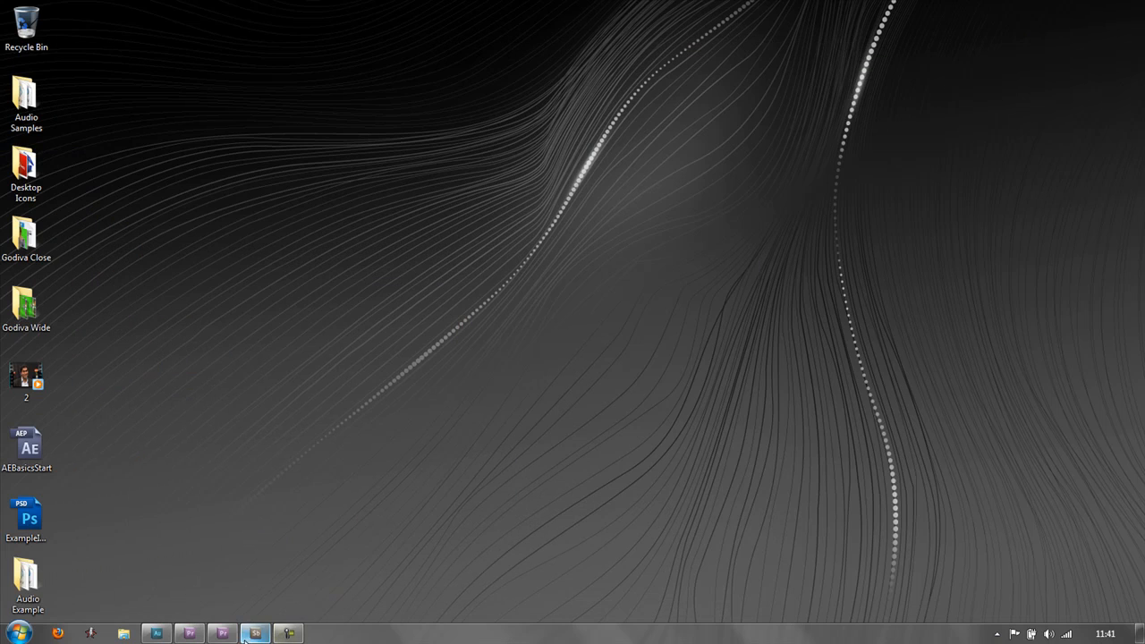
pyautogui.click(223, 633)
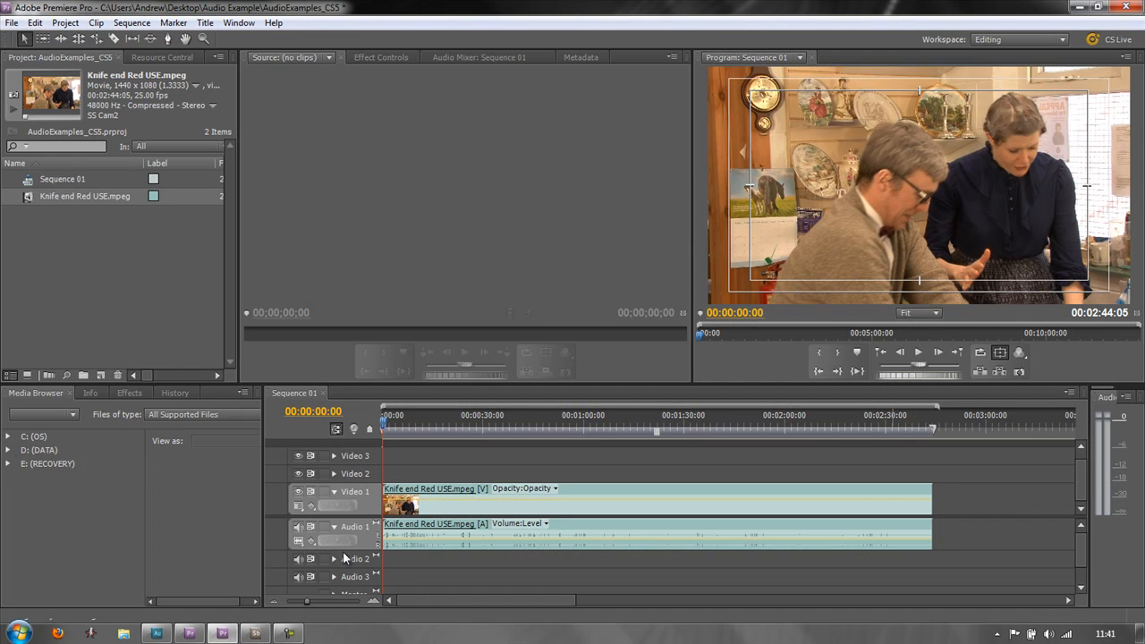
pyautogui.moveTo(355, 549); pyautogui.dragTo(531, 570)
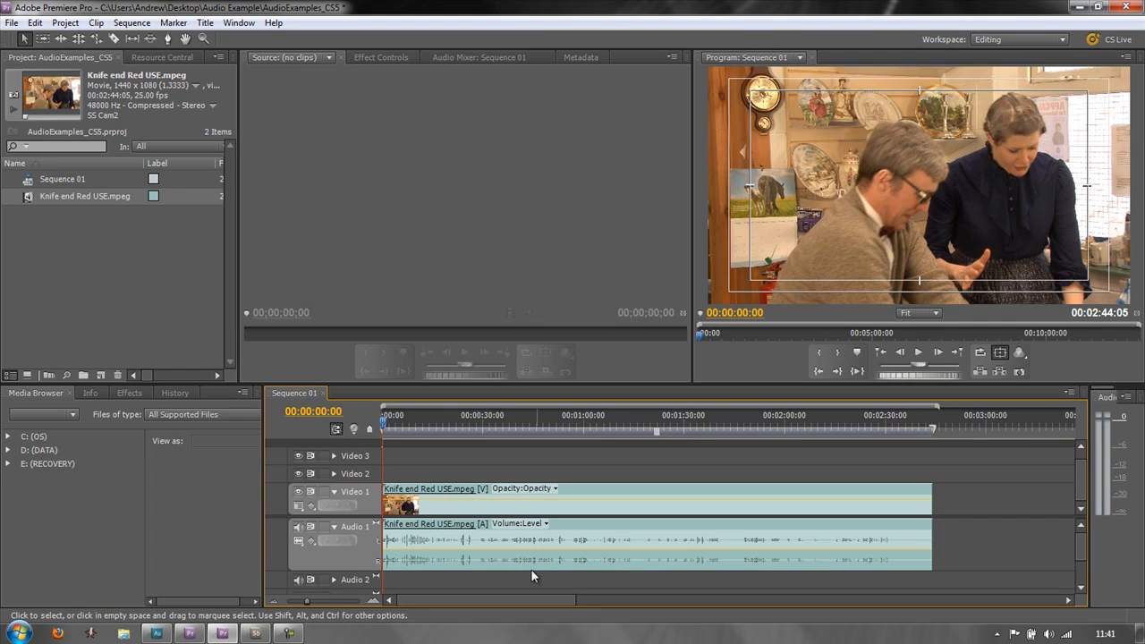
pyautogui.rightClick(606, 527)
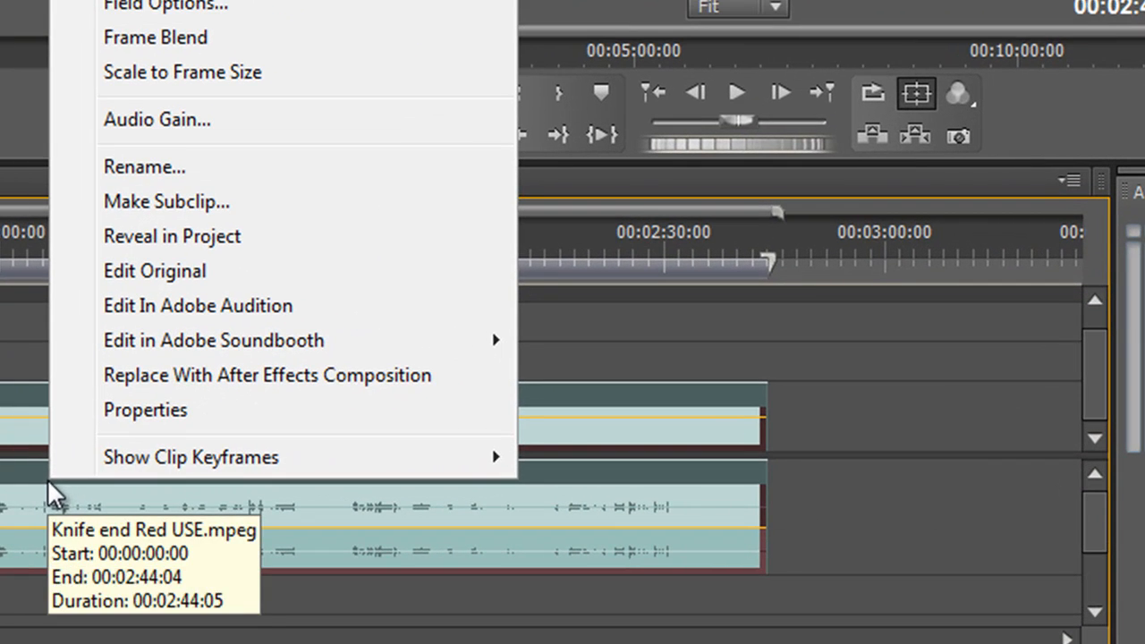
pyautogui.click(263, 347)
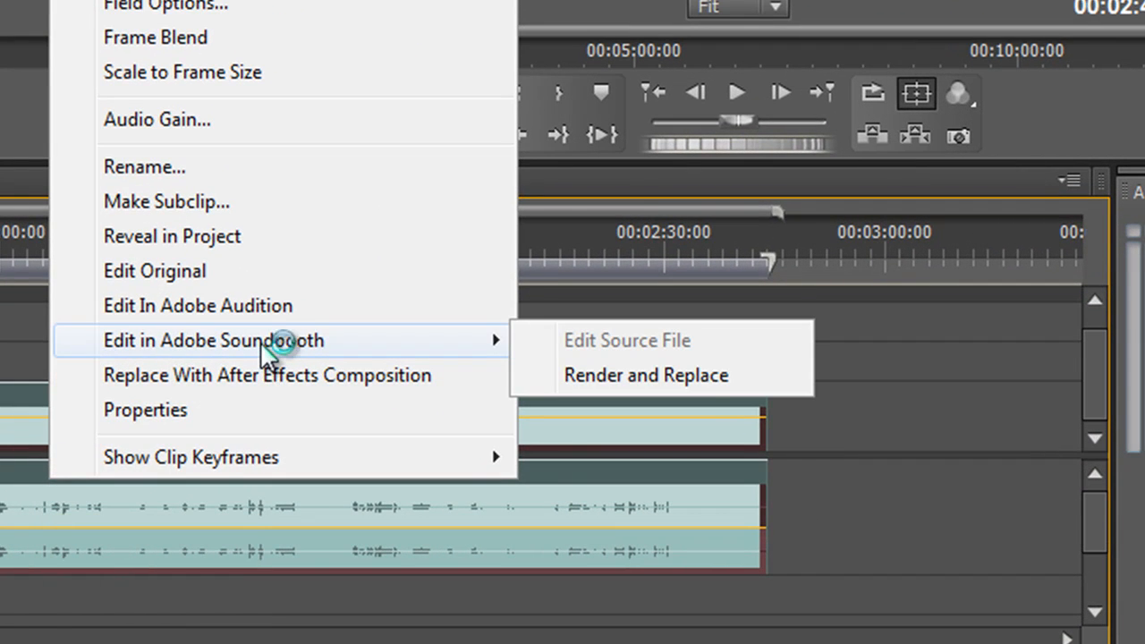
pyautogui.click(721, 379)
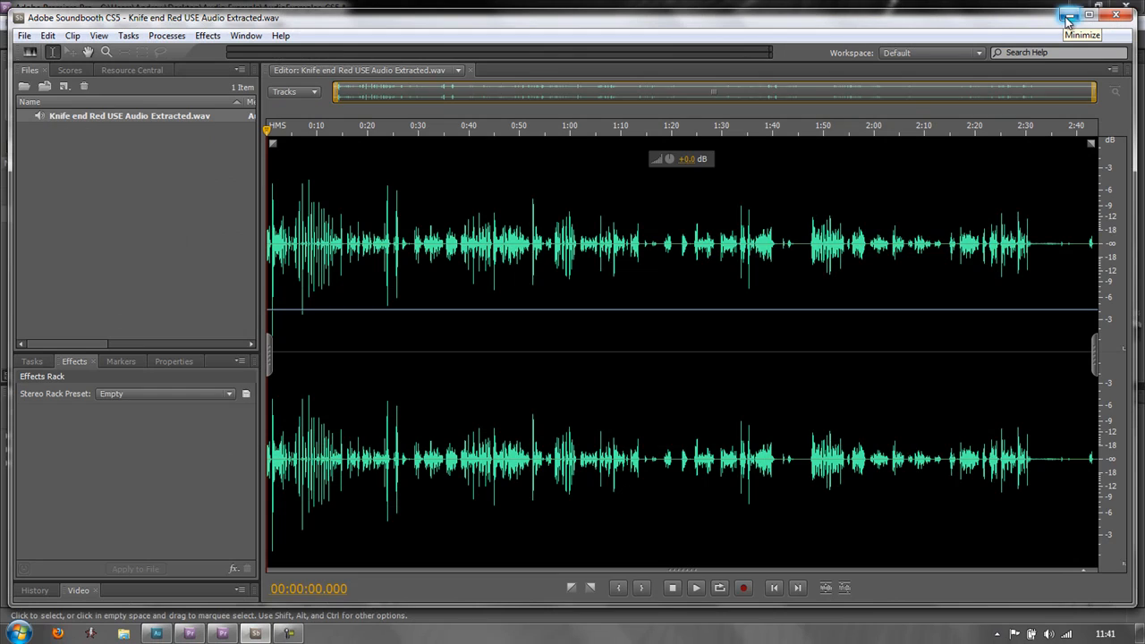
# Check the extracted audio's full name in the Premiere Pro project, and play that file in Soundbooth from about 0:40
pyautogui.click(1065, 17)
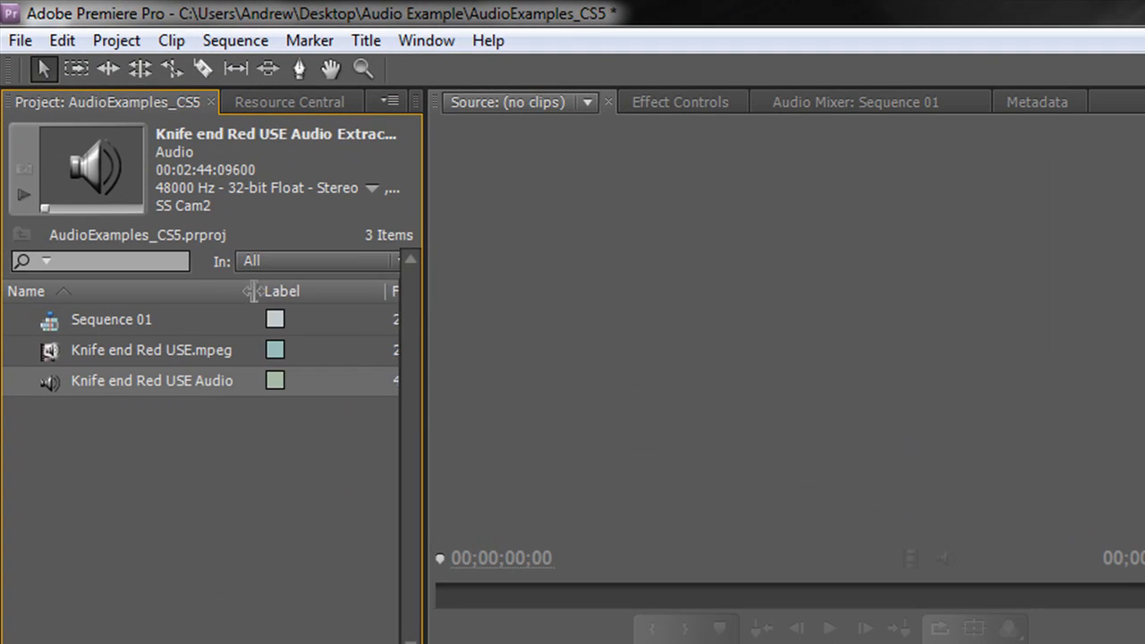
pyautogui.moveTo(145, 164); pyautogui.dragTo(201, 166)
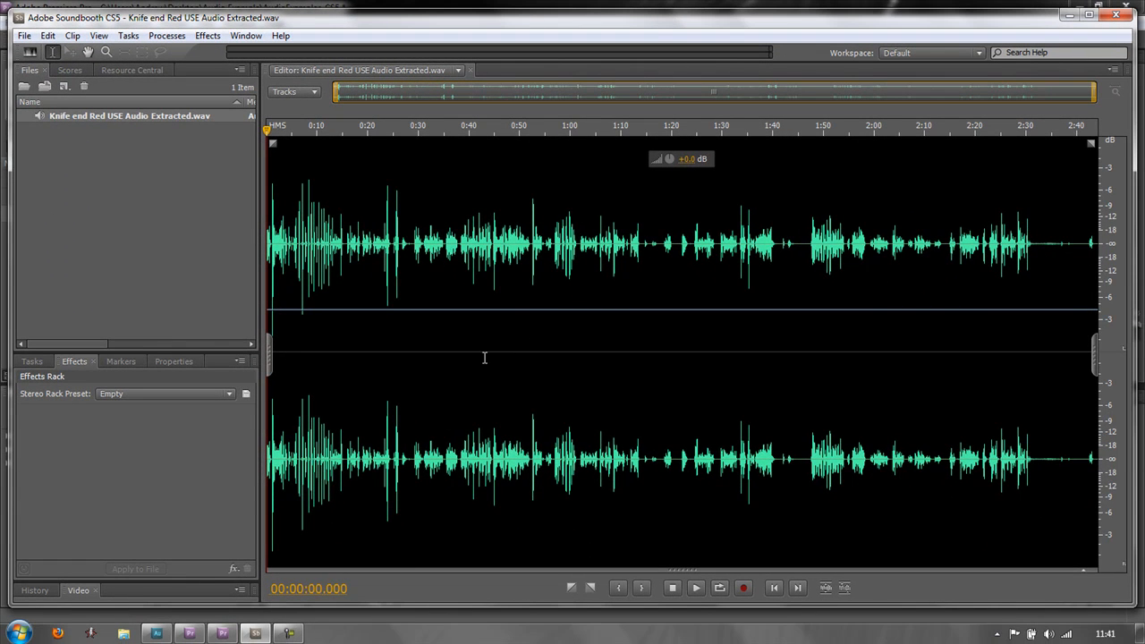
pyautogui.click(473, 154)
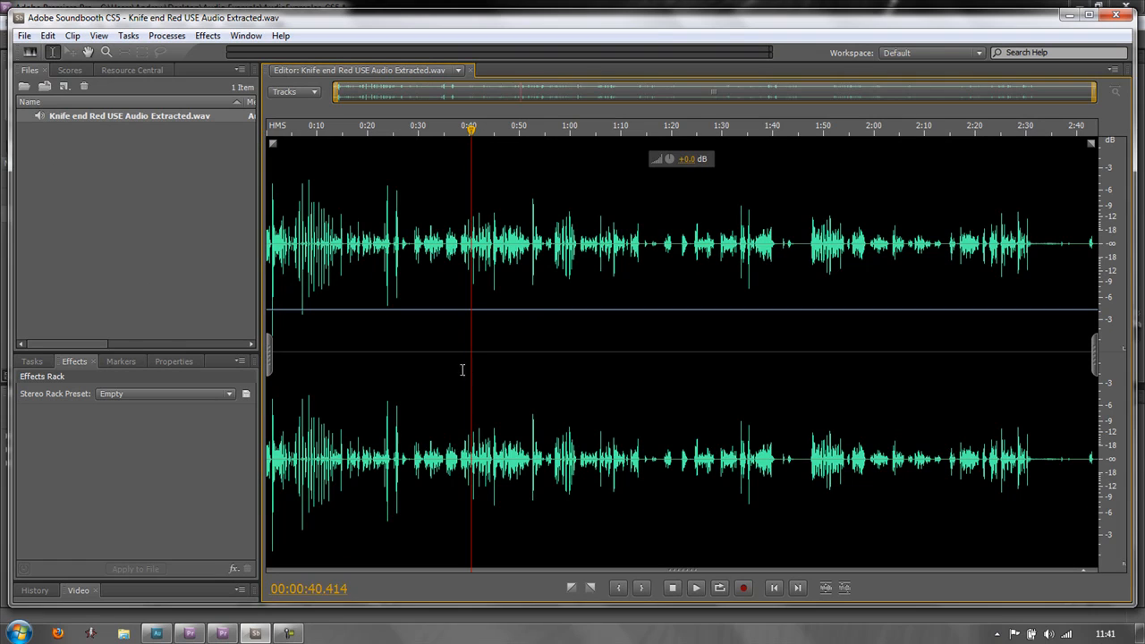
pyautogui.press('space')
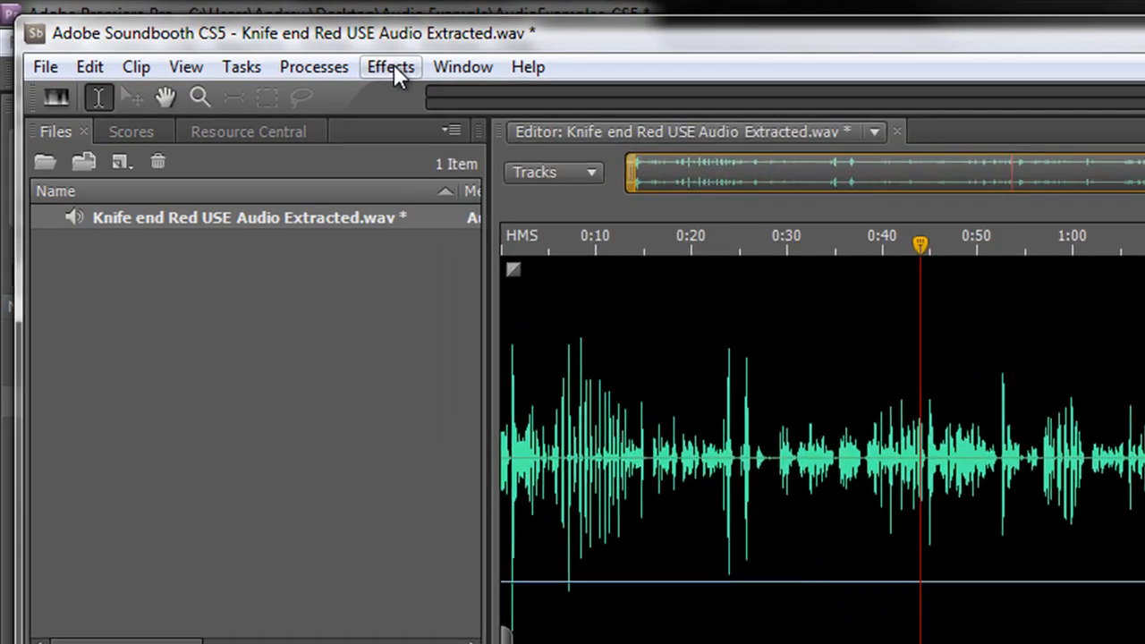
# Try the basic EQ: Parametric effect in the Effects Rack, inspect its Amount setting and remove the effect
pyautogui.click(209, 35)
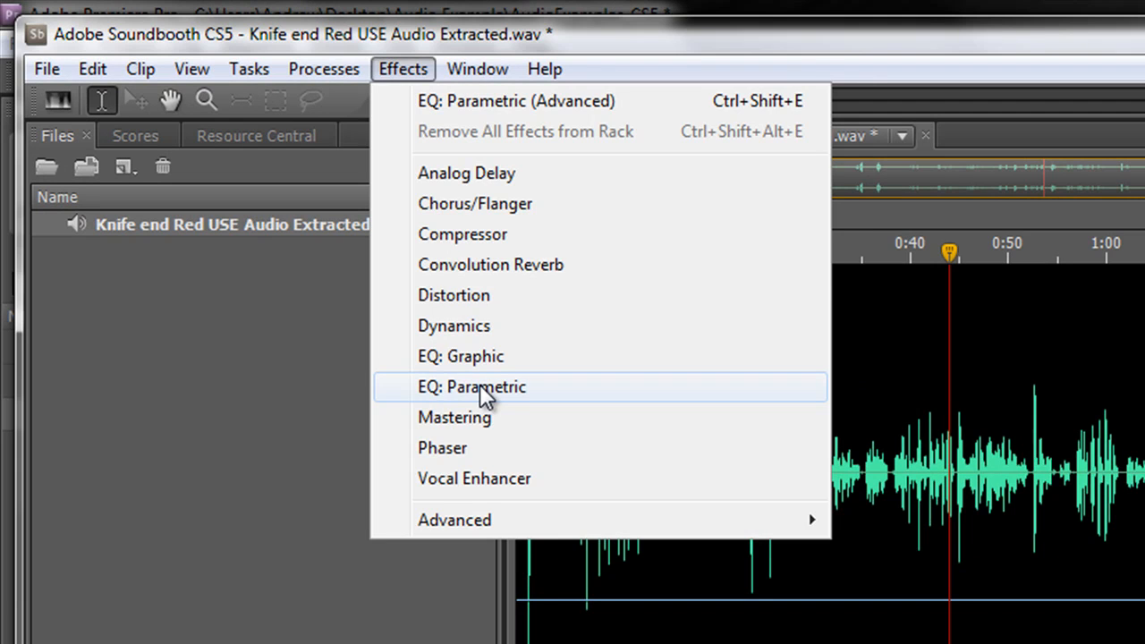
pyautogui.click(483, 392)
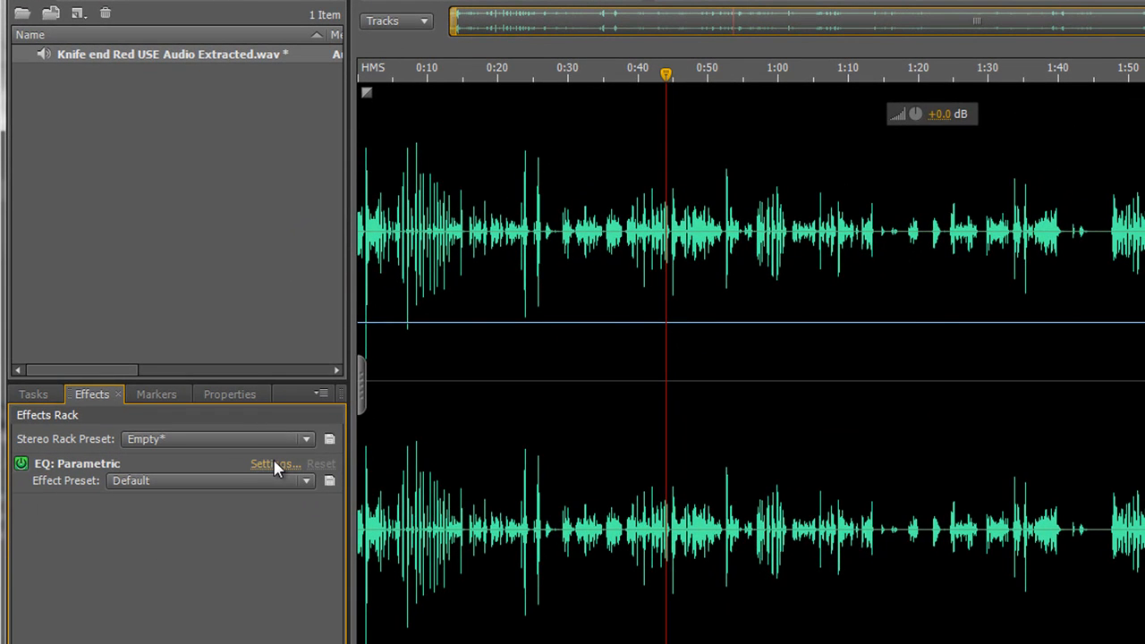
pyautogui.doubleClick(73, 471)
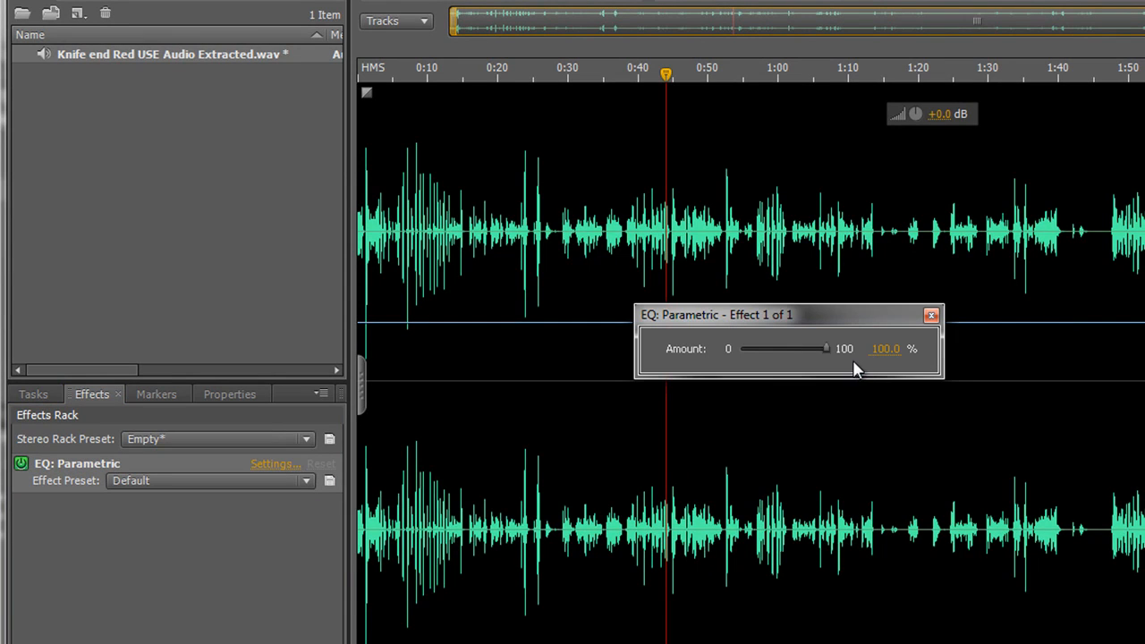
pyautogui.click(930, 317)
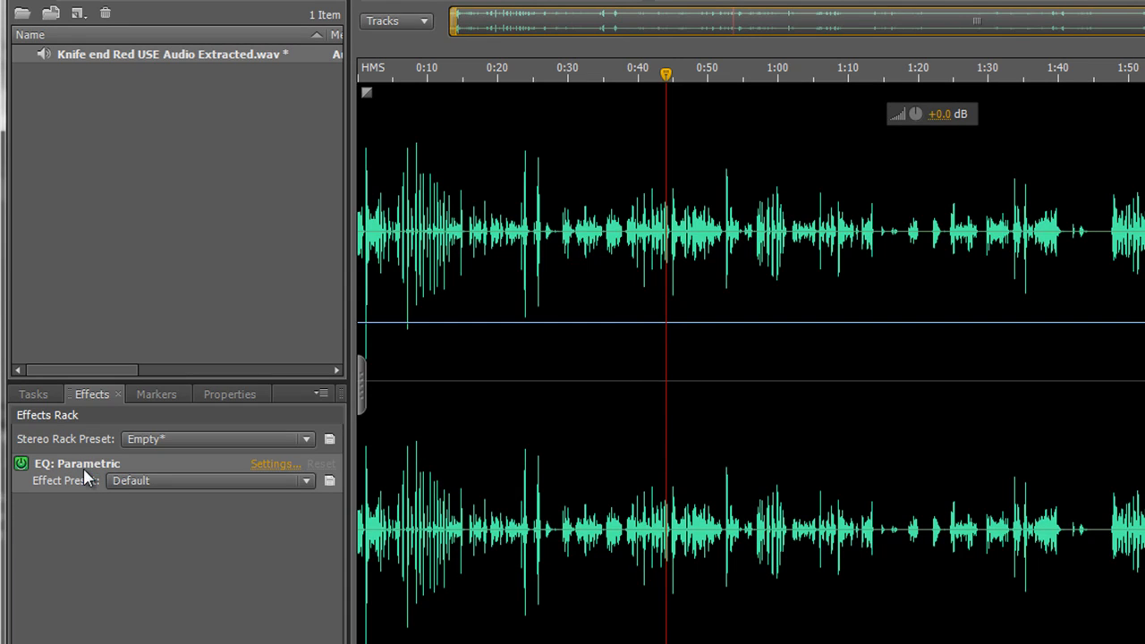
pyautogui.click(85, 473)
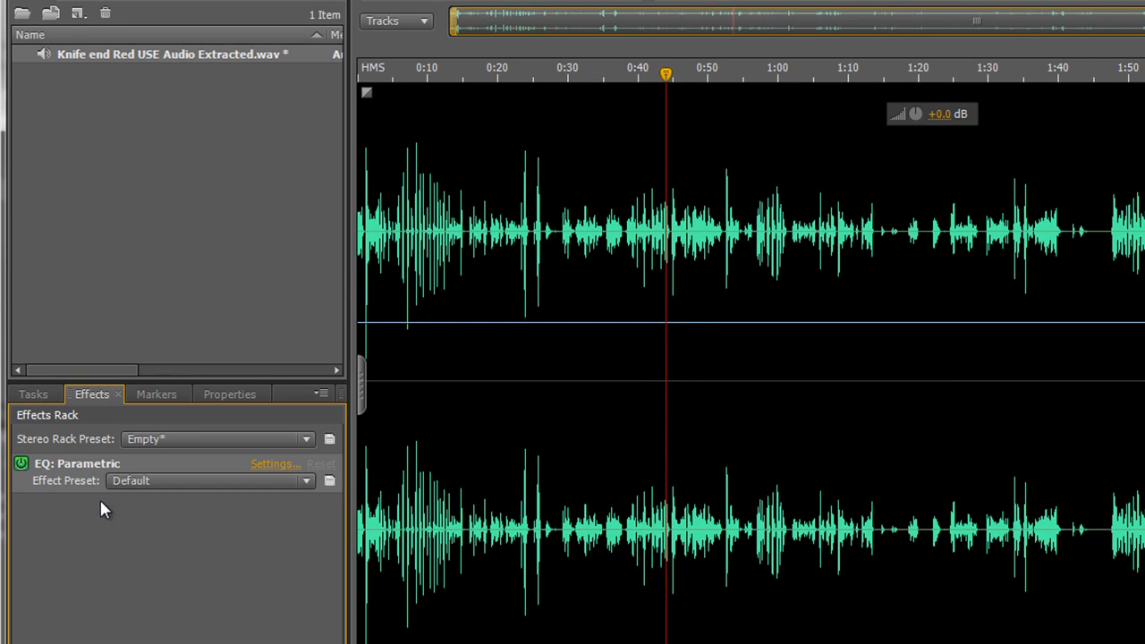
pyautogui.press('Delete')
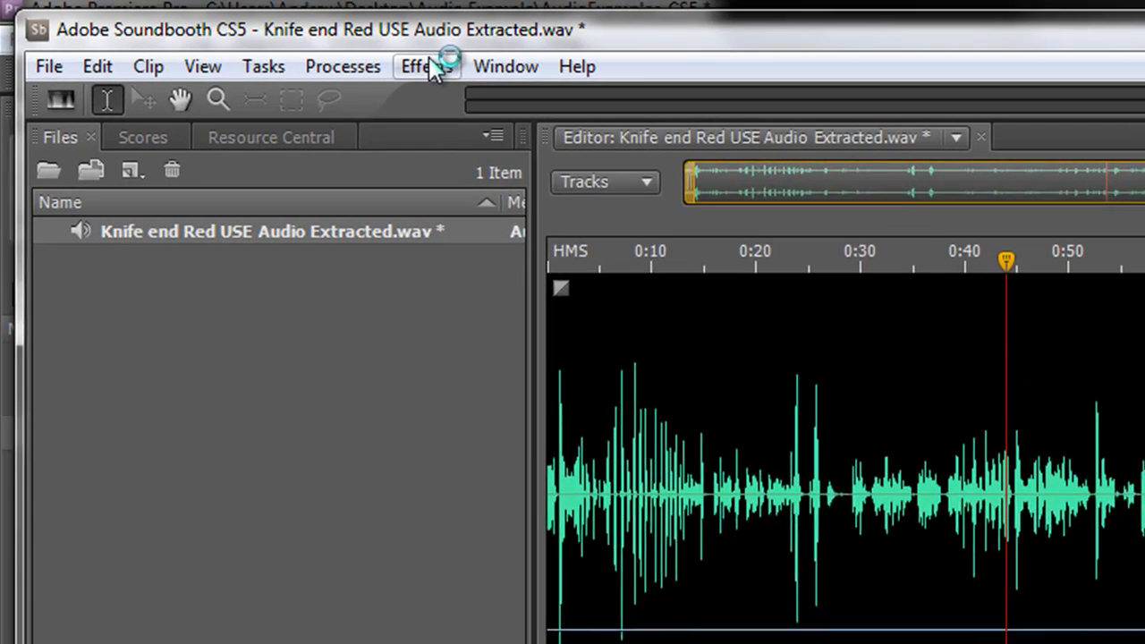
# Add the EQ: Parametric (Advanced) effect to the Effects Rack and show the rack's list of available effects
pyautogui.click(435, 70)
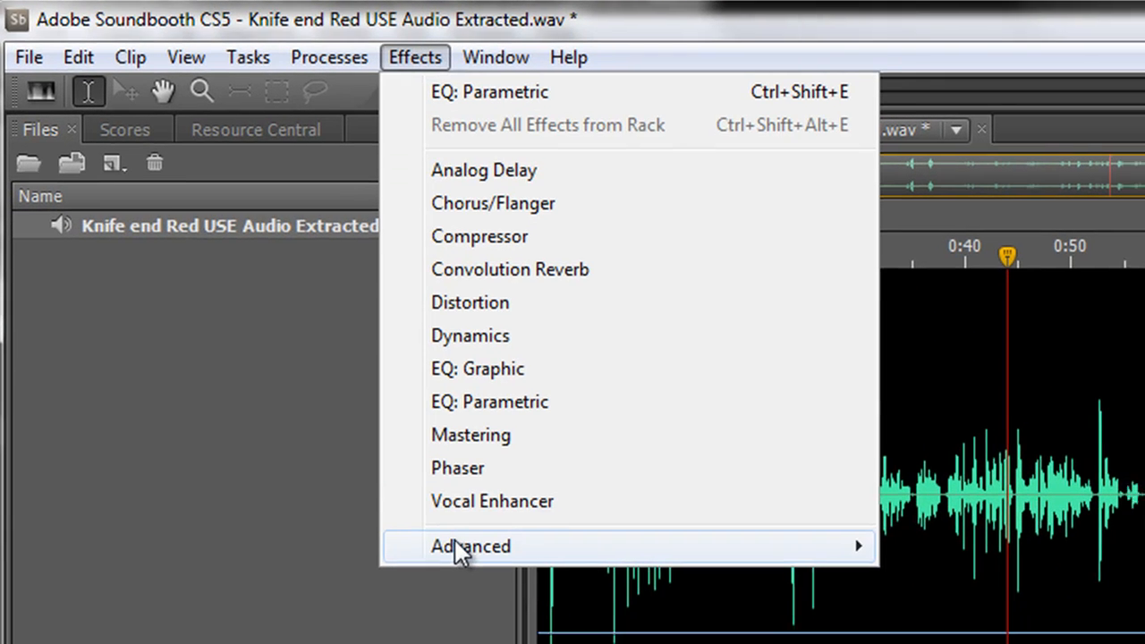
pyautogui.moveTo(454, 545)
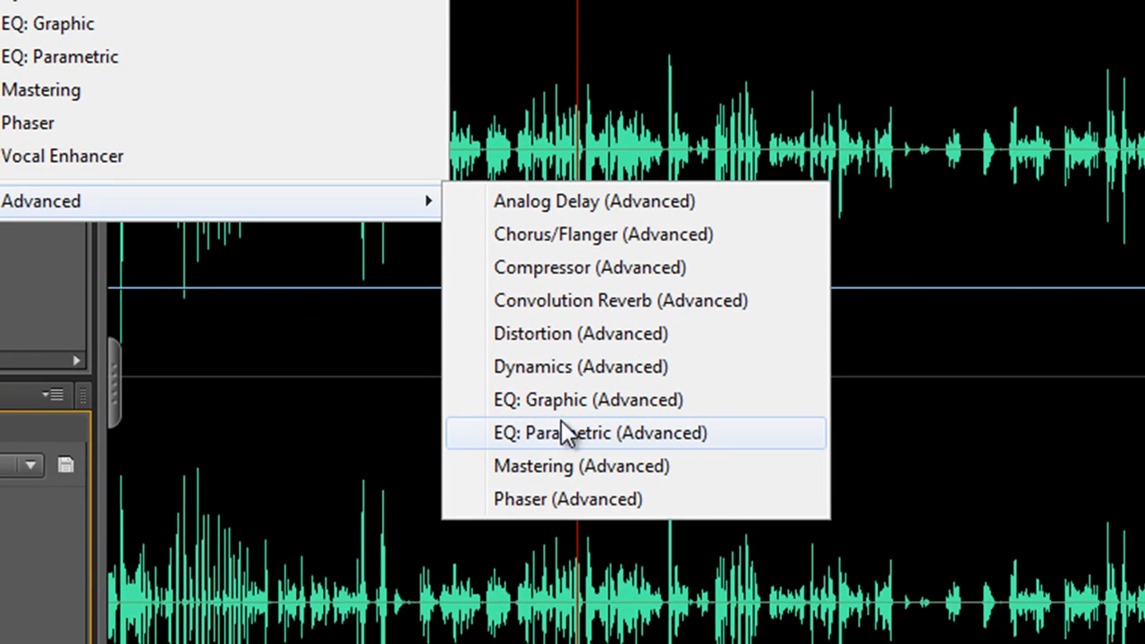
pyautogui.click(551, 434)
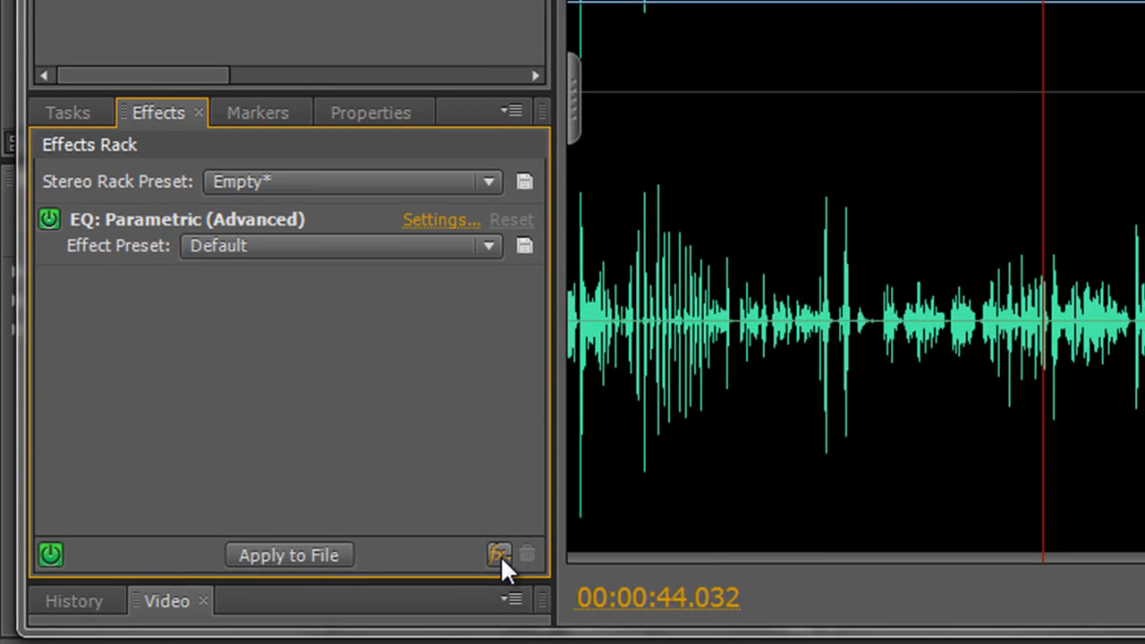
pyautogui.click(500, 554)
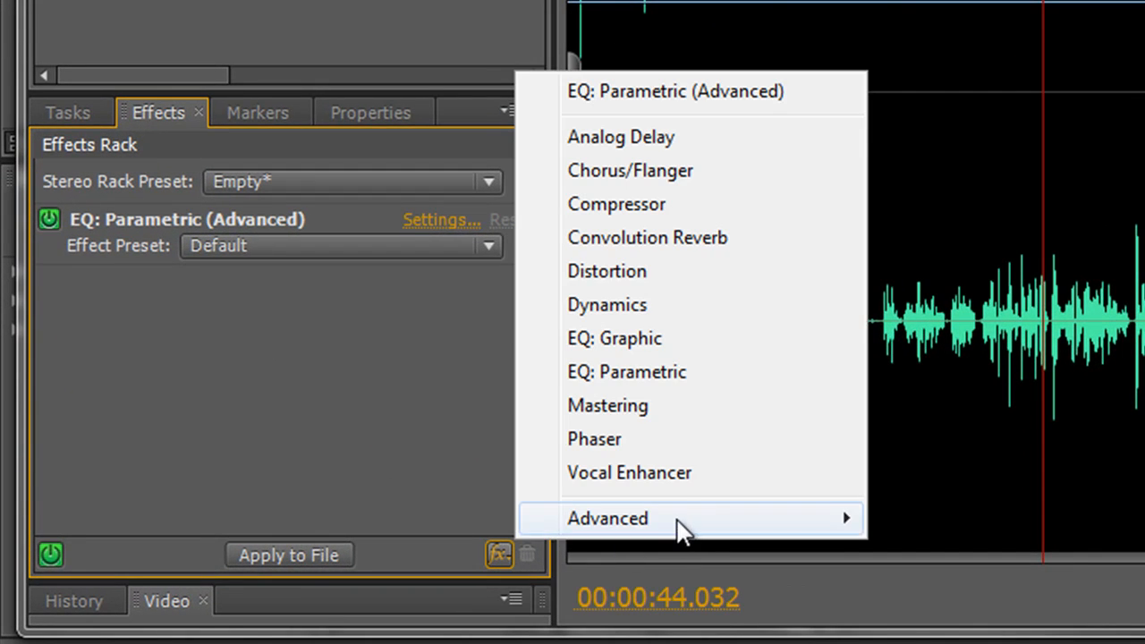
# Look through the advanced versions of the rack effects and the presets of the EQ: Parametric (Advanced) effect
pyautogui.moveTo(677, 526)
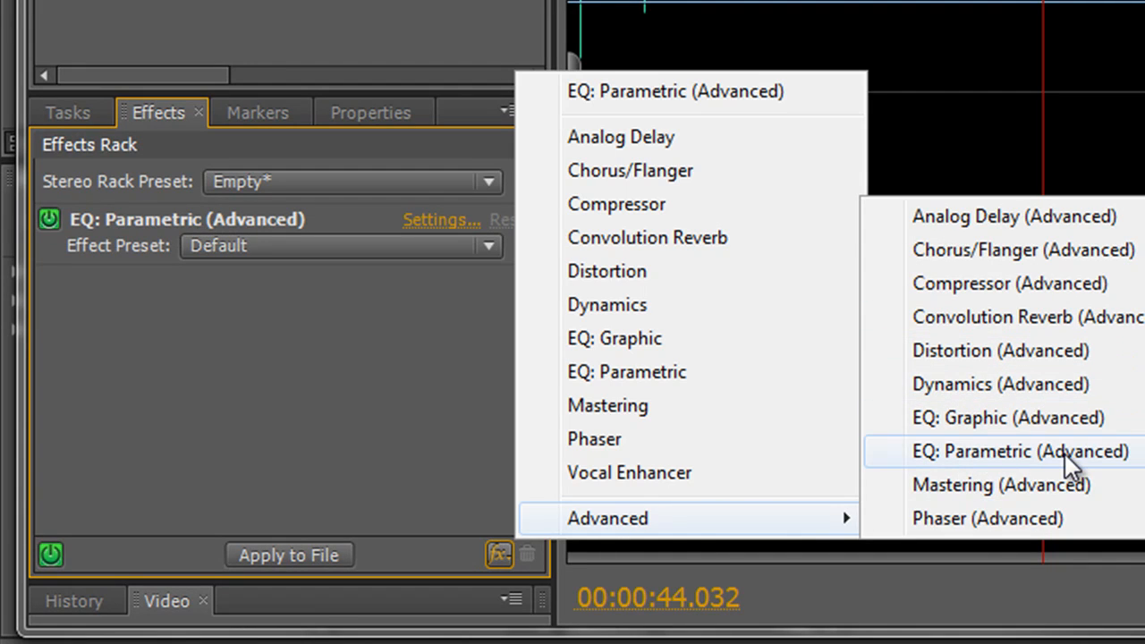
pyautogui.click(300, 375)
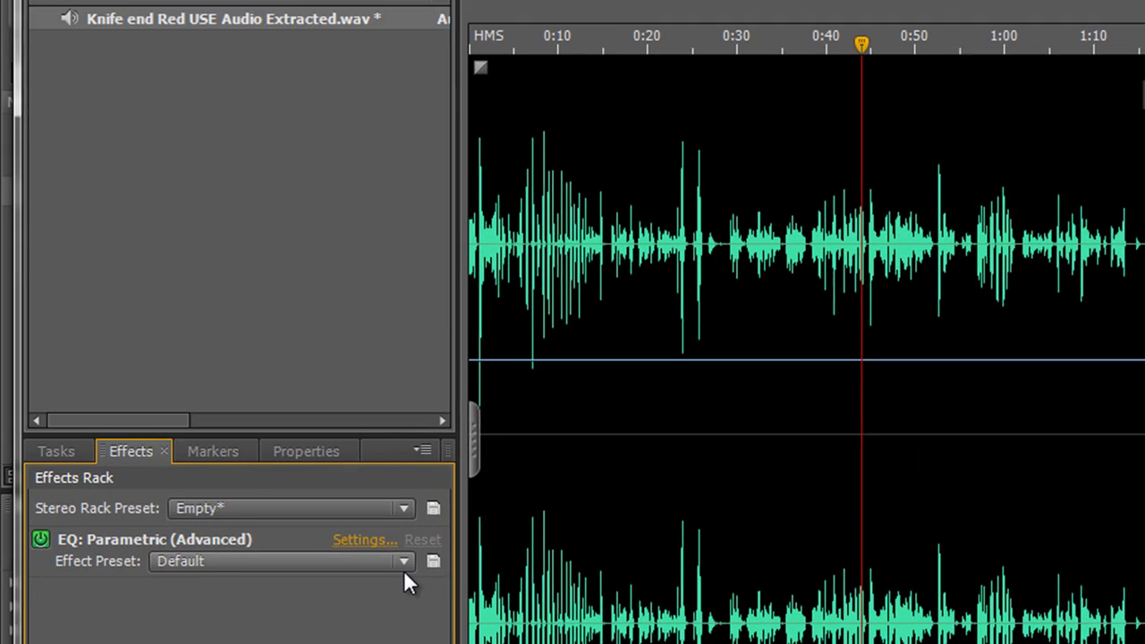
pyautogui.click(486, 254)
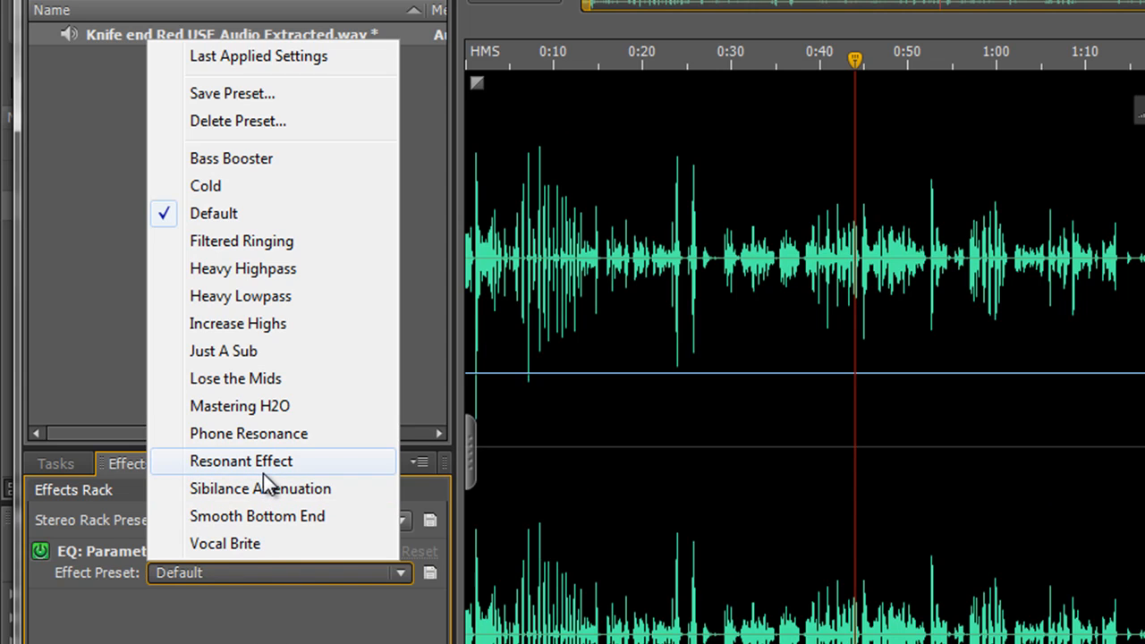
pyautogui.click(281, 636)
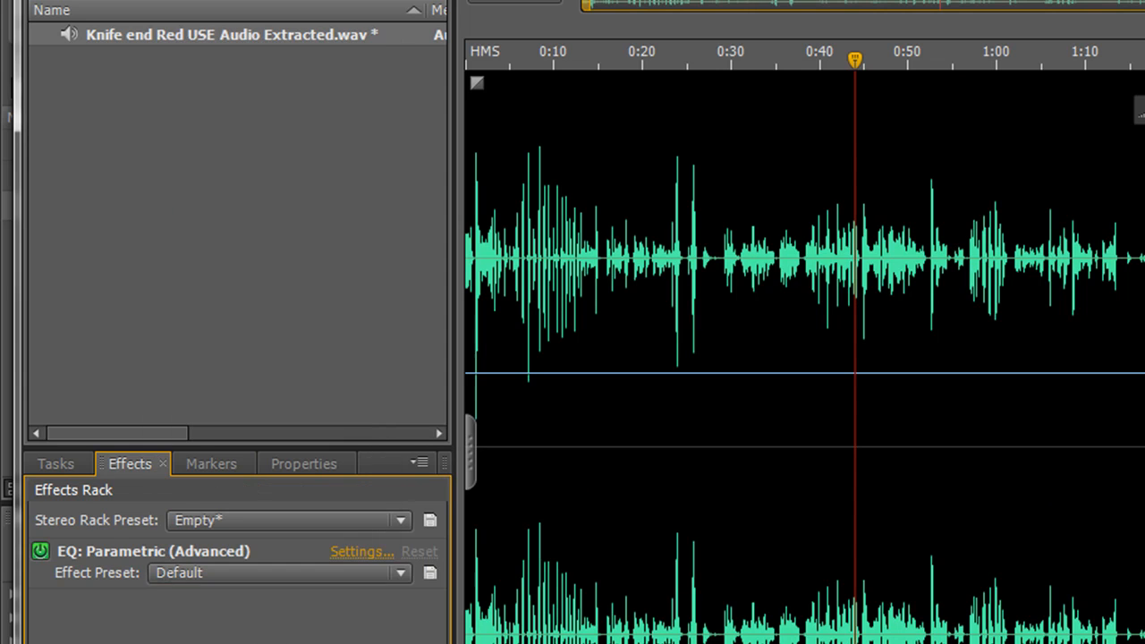
# Open the settings of the EQ: Parametric (Advanced) effect and enable its highpass and lowpass filters
pyautogui.doubleClick(136, 549)
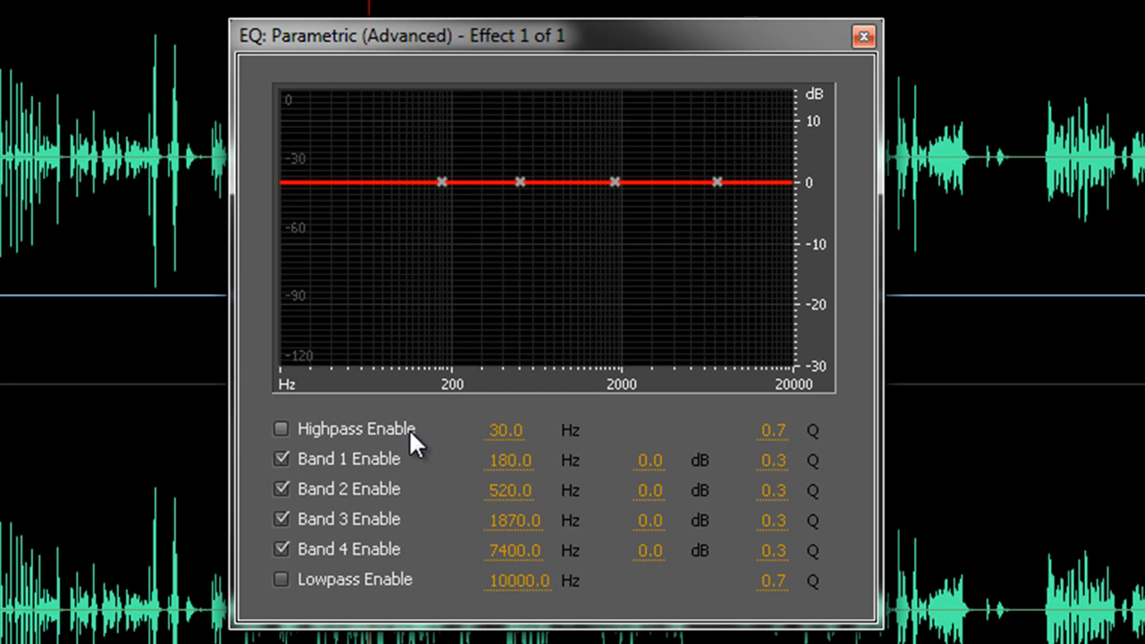
pyautogui.click(281, 430)
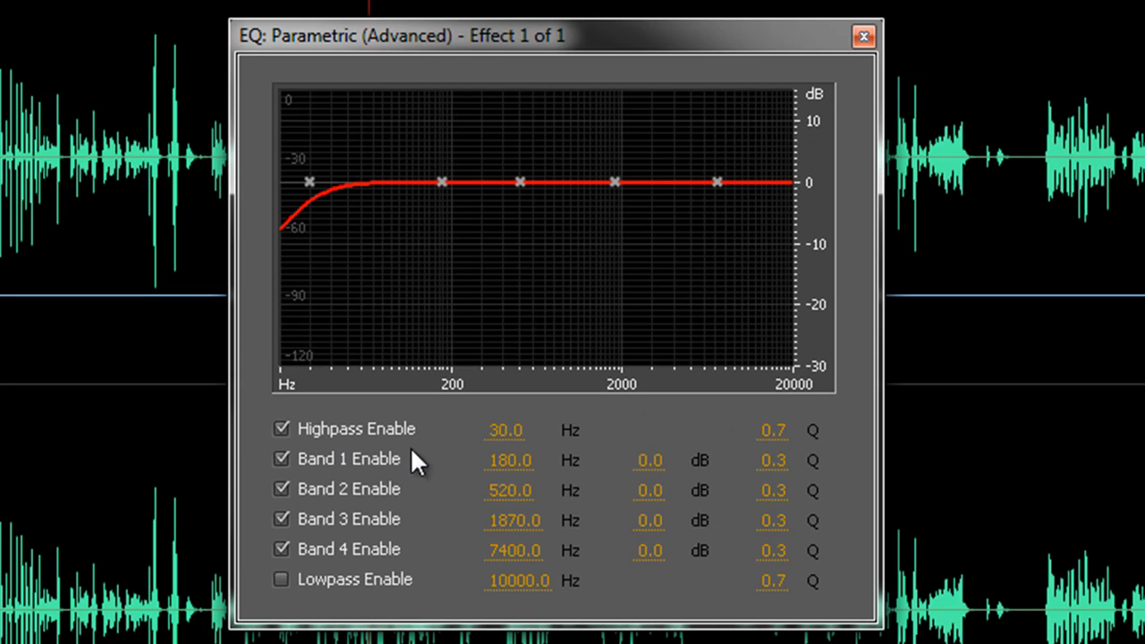
pyautogui.click(279, 579)
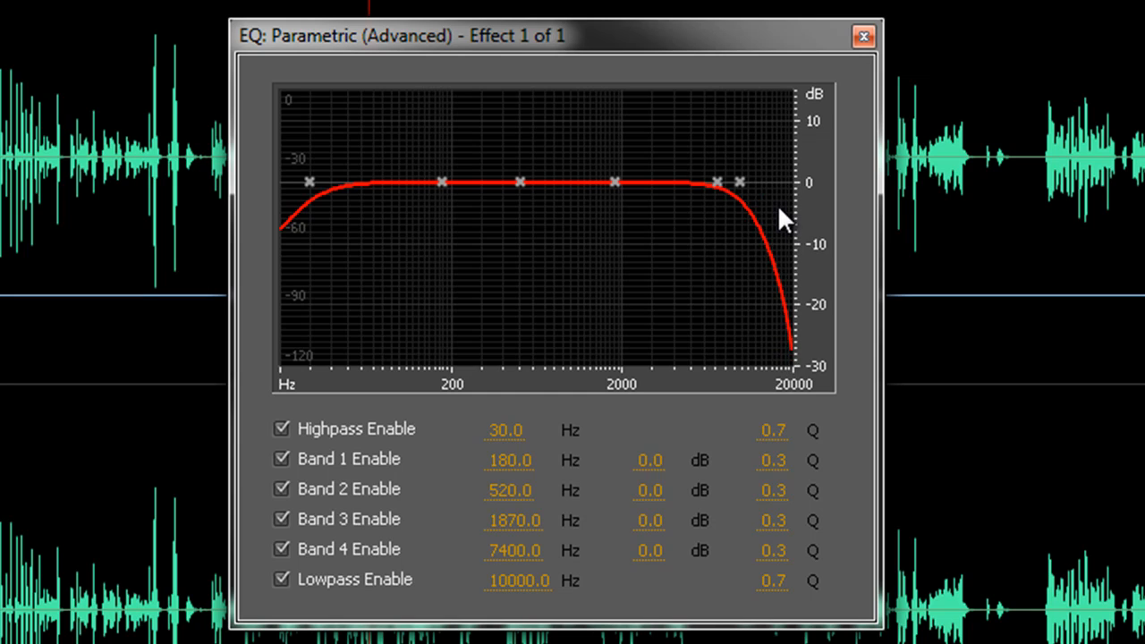
# Shift the lowpass to about 15358 Hz and boost Band 4 by 6.1 dB at about 8181 Hz with a Q of 12.0
pyautogui.moveTo(742, 179); pyautogui.dragTo(724, 141)
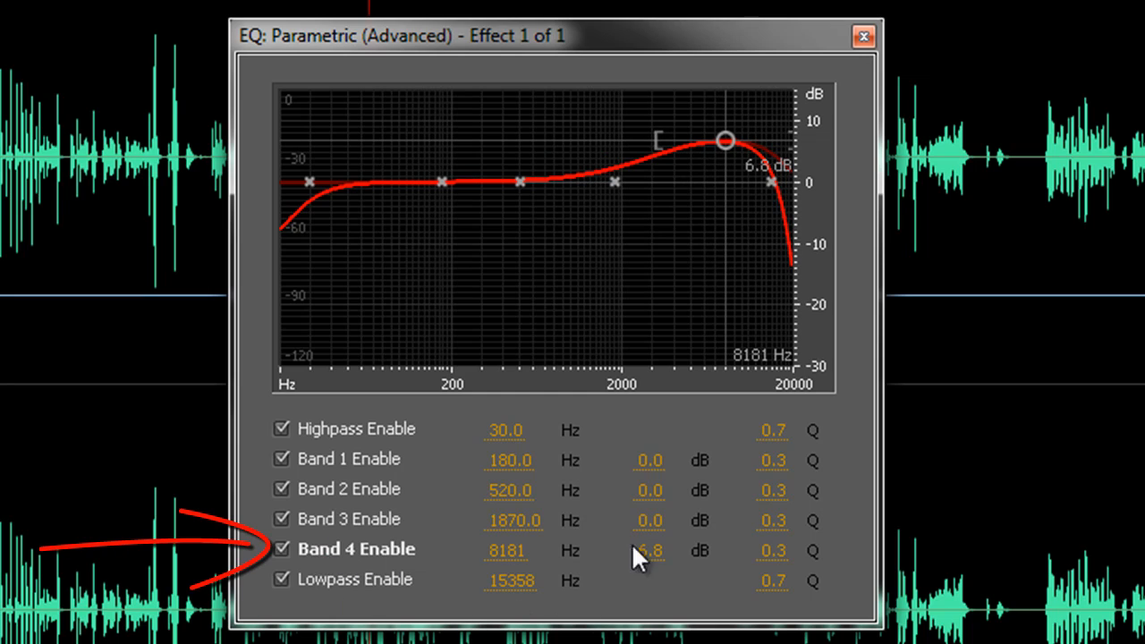
pyautogui.moveTo(638, 549)
pyautogui.mouseDown()
pyautogui.moveTo(685, 550)
pyautogui.moveTo(646, 549)
pyautogui.moveTo(651, 558)
pyautogui.mouseUp()
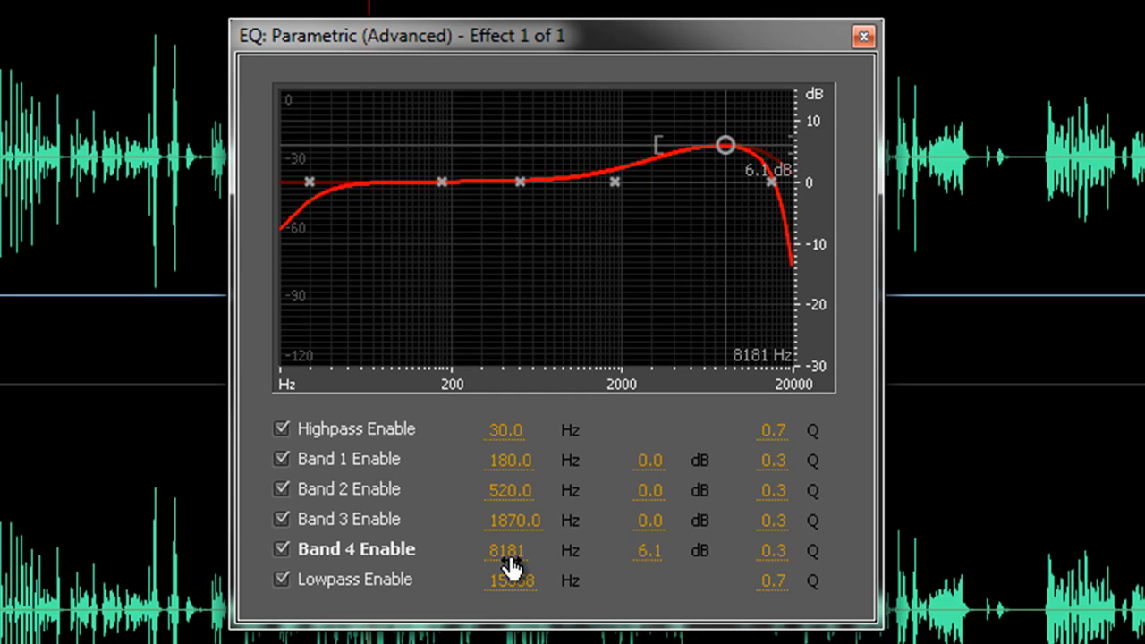
pyautogui.moveTo(513, 561)
pyautogui.mouseDown()
pyautogui.moveTo(467, 549)
pyautogui.moveTo(513, 555)
pyautogui.mouseUp()
pyautogui.moveTo(775, 564); pyautogui.dragTo(895, 552)
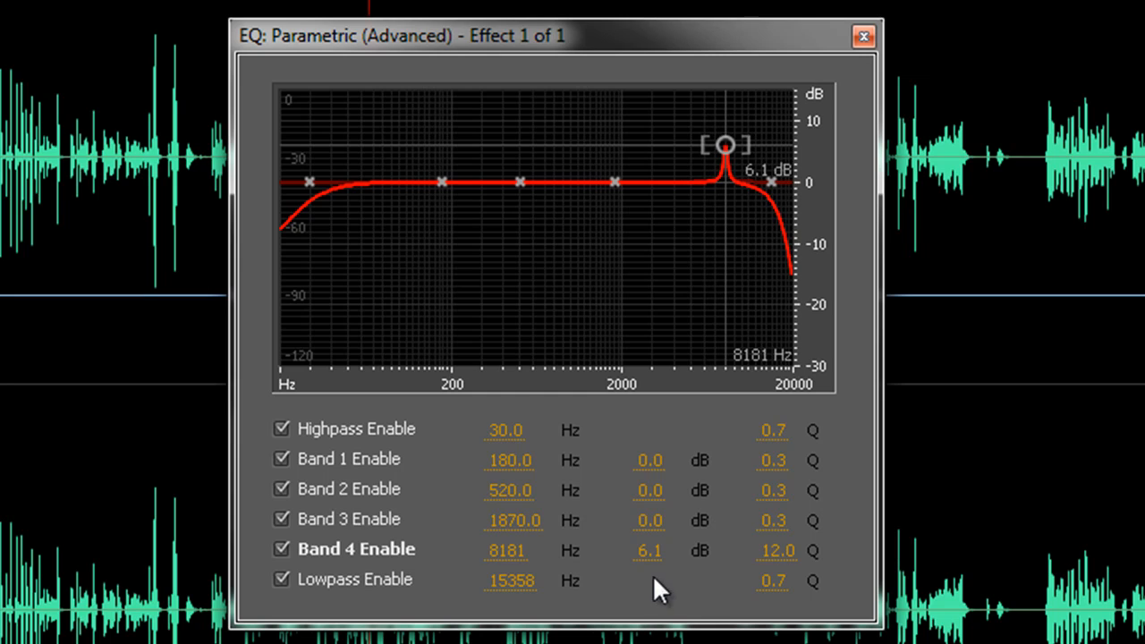
# Try a narrow Band 4 cut of about -9.2 dB, widen its Q to 0.5, and flatten it to about -0.1 dB at 7855 Hz
pyautogui.moveTo(649, 551); pyautogui.dragTo(305, 588)
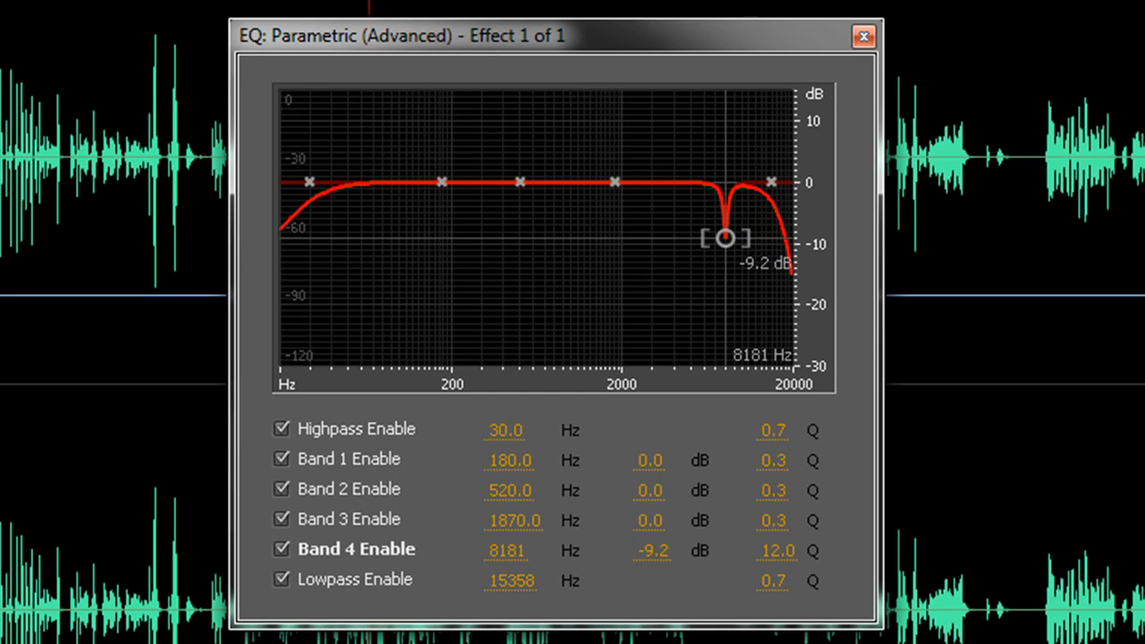
pyautogui.moveTo(653, 551); pyautogui.dragTo(526, 611)
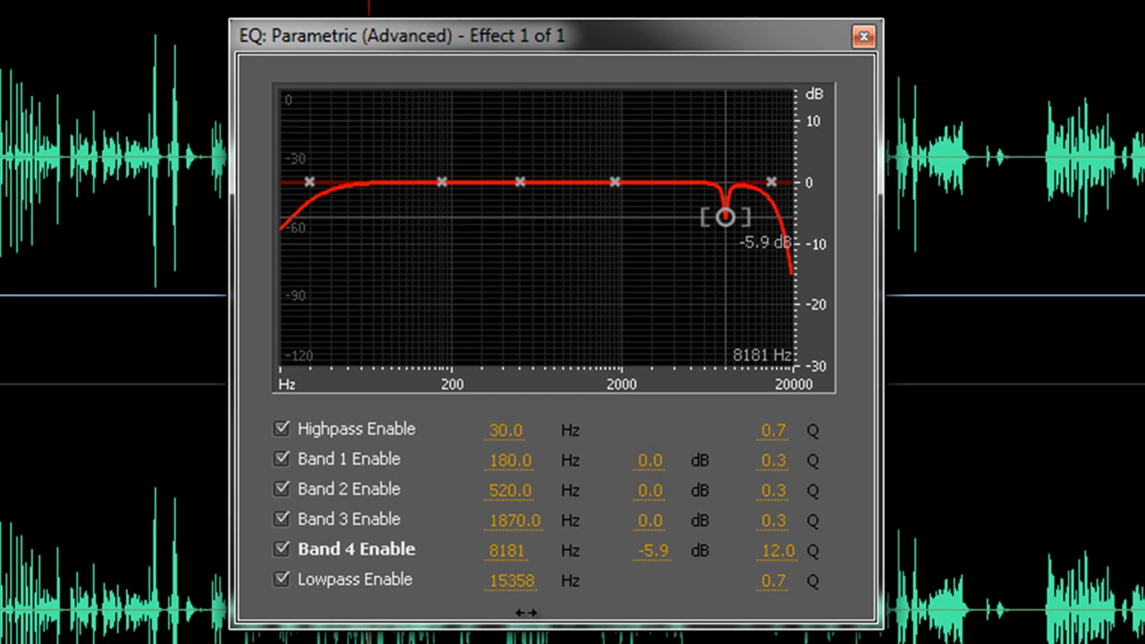
pyautogui.moveTo(526, 612); pyautogui.dragTo(696, 578)
pyautogui.moveTo(802, 555); pyautogui.dragTo(621, 581)
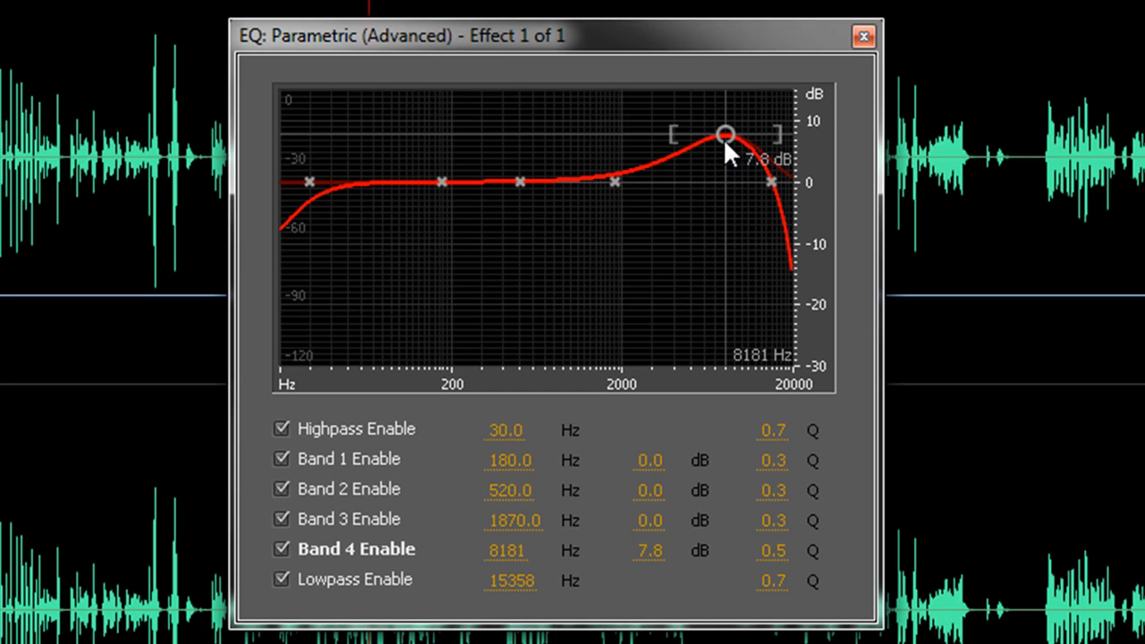
pyautogui.moveTo(724, 137); pyautogui.dragTo(721, 182)
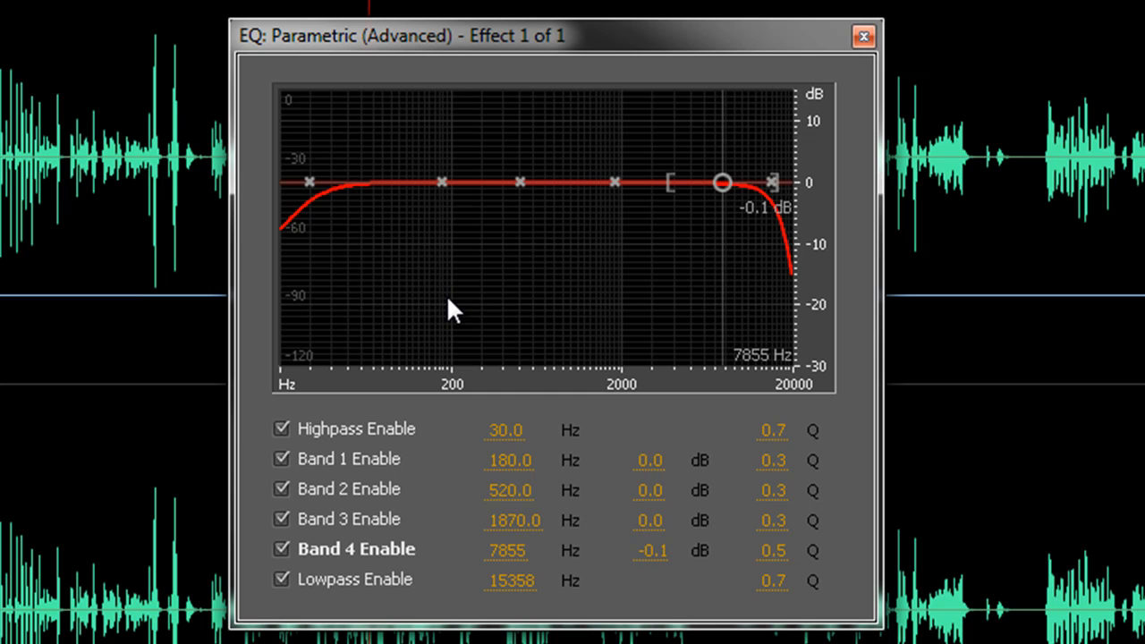
# Boost Band 1 by about 7.1 dB at 162 Hz and Band 2 by 1.9 dB at 466 Hz, with the highpass at about 28.83 Hz
pyautogui.click(444, 179)
pyautogui.moveTo(443, 176); pyautogui.dragTo(435, 133)
pyautogui.moveTo(309, 175)
pyautogui.mouseDown()
pyautogui.moveTo(327, 162)
pyautogui.moveTo(307, 159)
pyautogui.mouseUp()
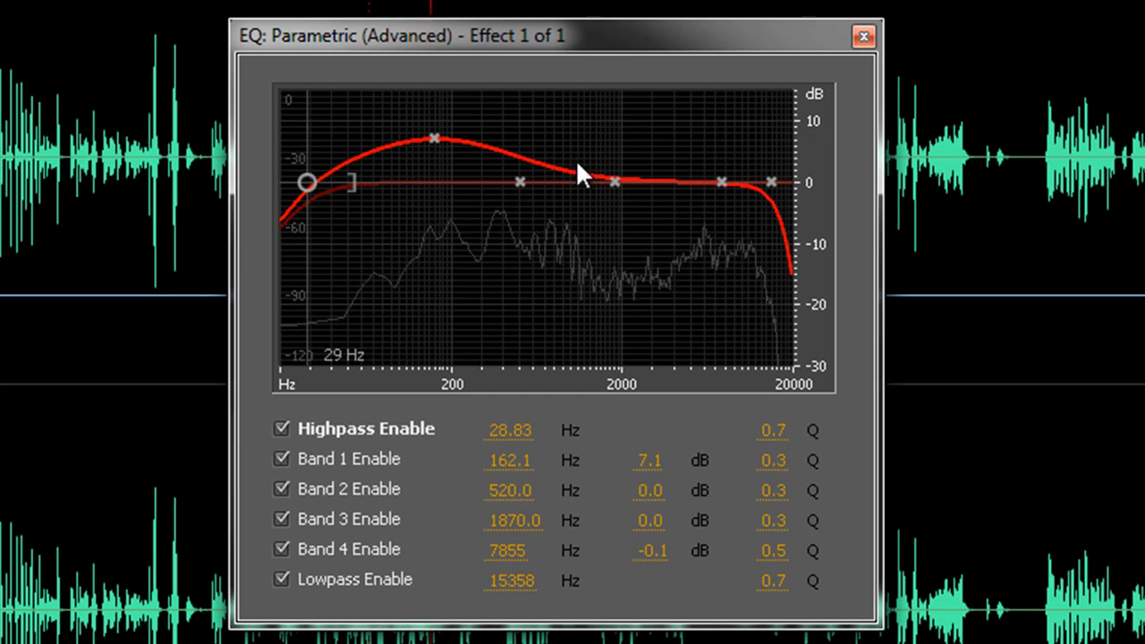
pyautogui.moveTo(523, 185); pyautogui.dragTo(517, 170)
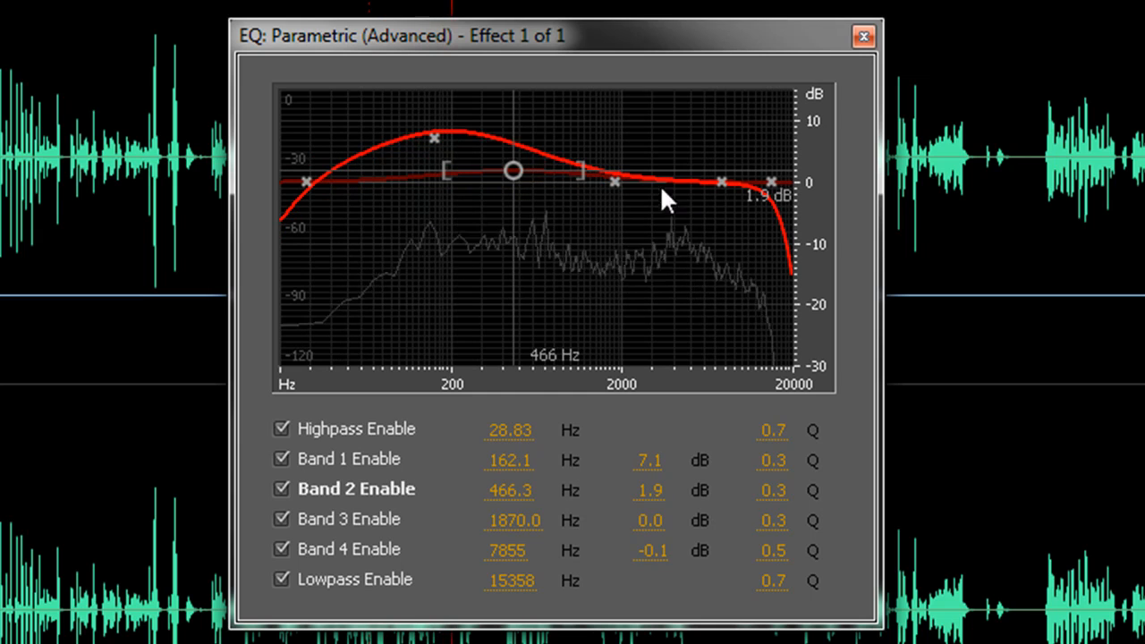
# Refine Band 1 to about 4.6 dB at 106 Hz, Band 2 to -0.1 dB, Band 3 to -1.8 dB and Band 4 to 6.1 dB, and close the settings
pyautogui.moveTo(720, 182); pyautogui.dragTo(721, 144)
pyautogui.moveTo(614, 180); pyautogui.dragTo(609, 191)
pyautogui.moveTo(512, 169); pyautogui.dragTo(508, 180)
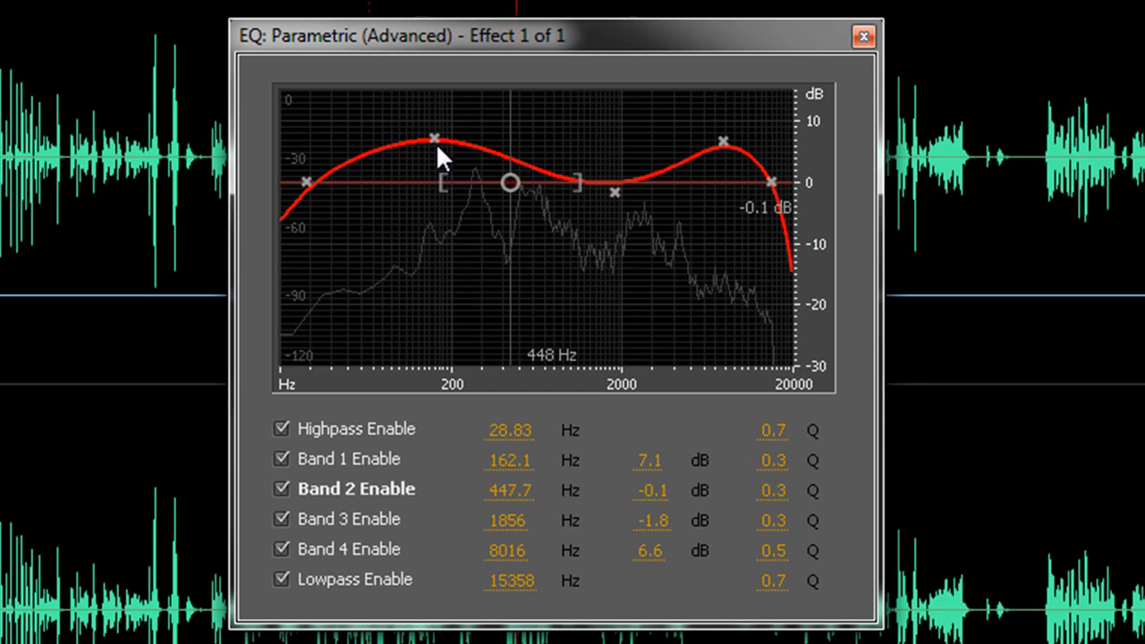
pyautogui.moveTo(435, 142); pyautogui.dragTo(401, 153)
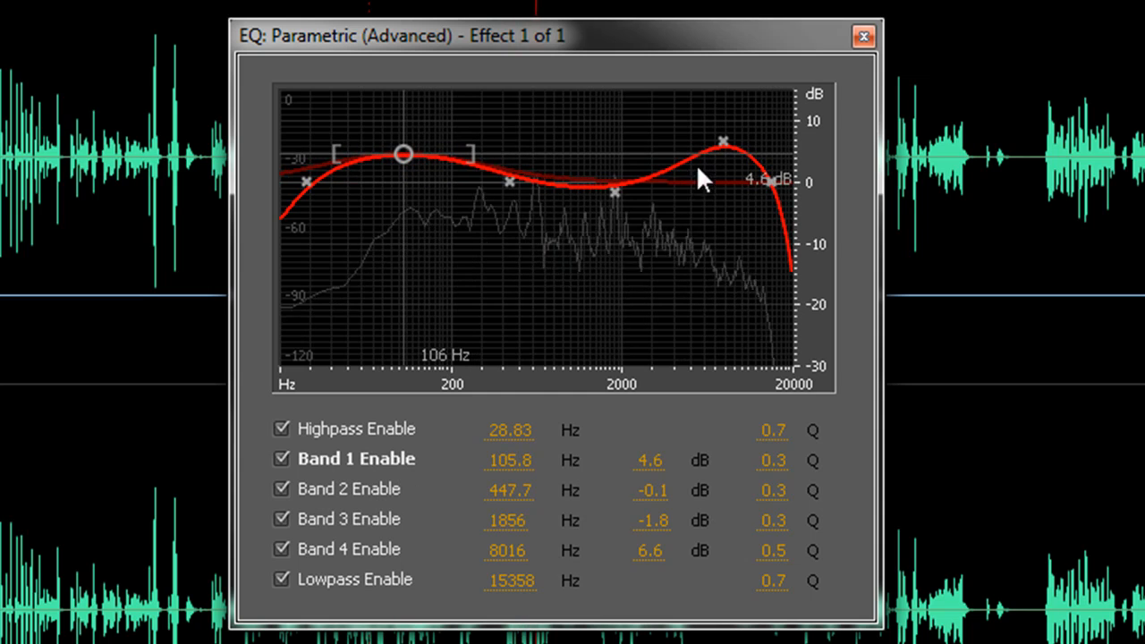
pyautogui.moveTo(720, 142); pyautogui.dragTo(722, 144)
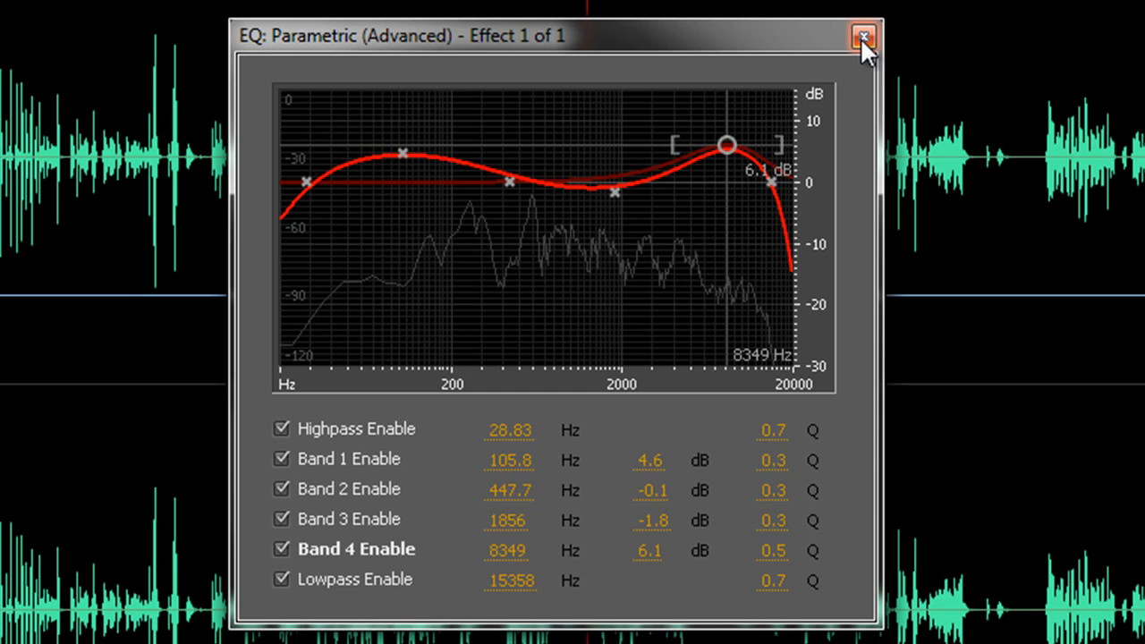
pyautogui.click(863, 36)
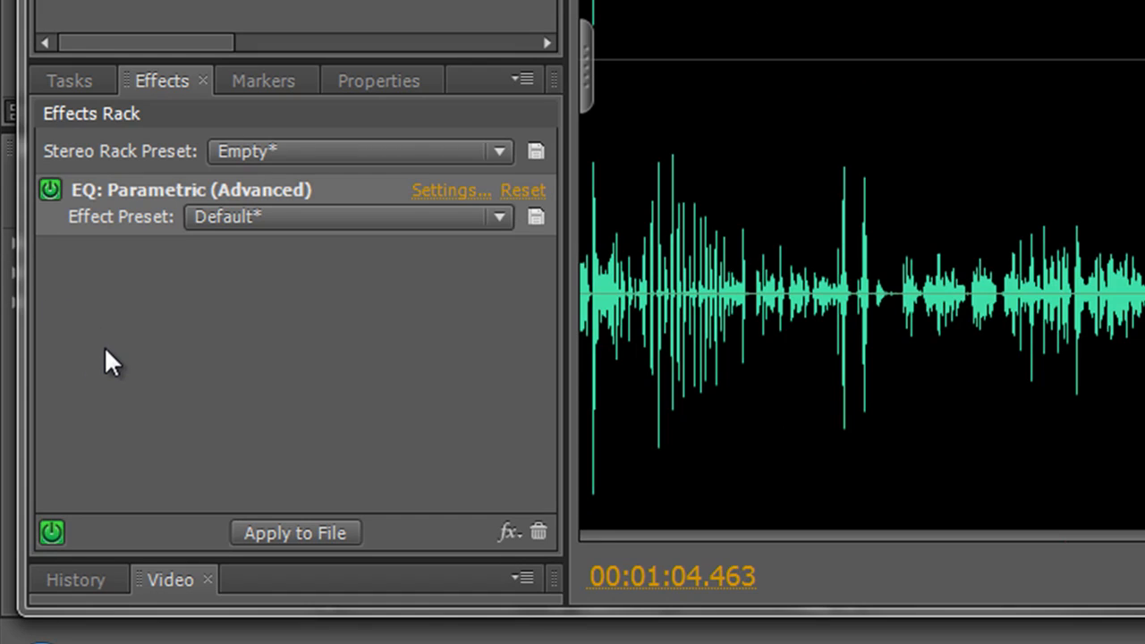
# Compare the sound with and without the EQ: Parametric (Advanced) effect during playback, leaving the effect switched on
pyautogui.click(50, 190)
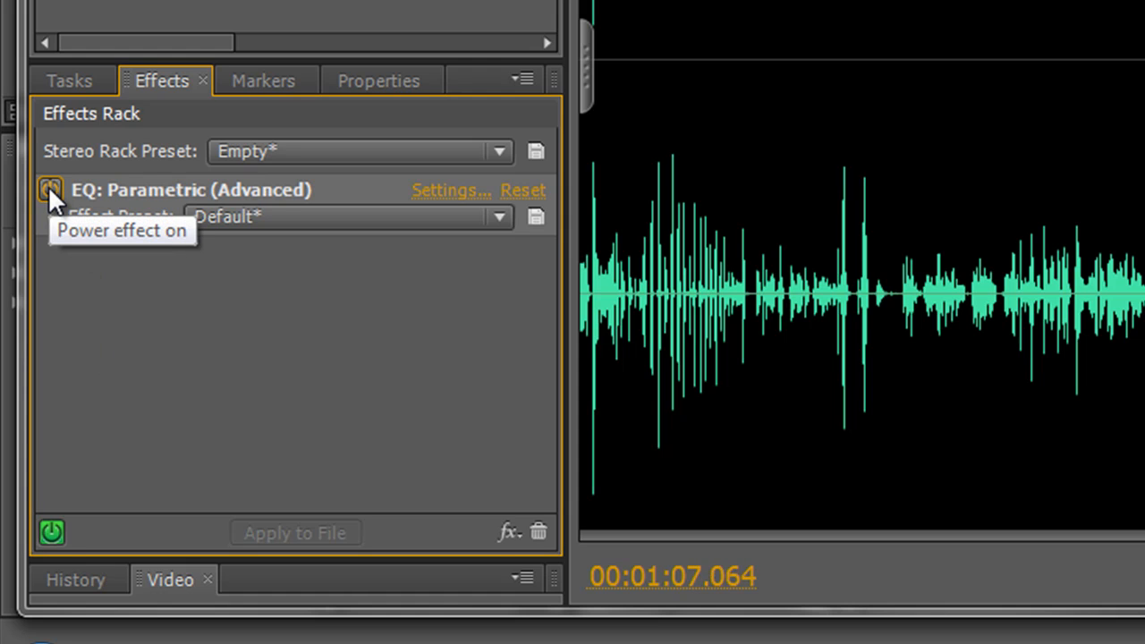
pyautogui.click(49, 190)
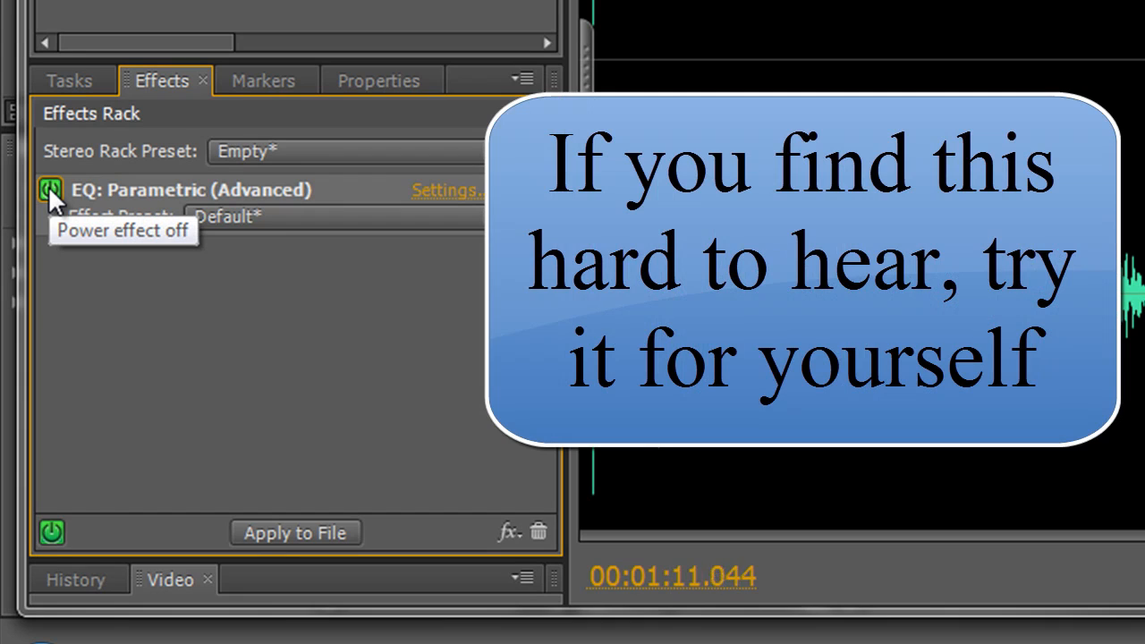
pyautogui.click(50, 190)
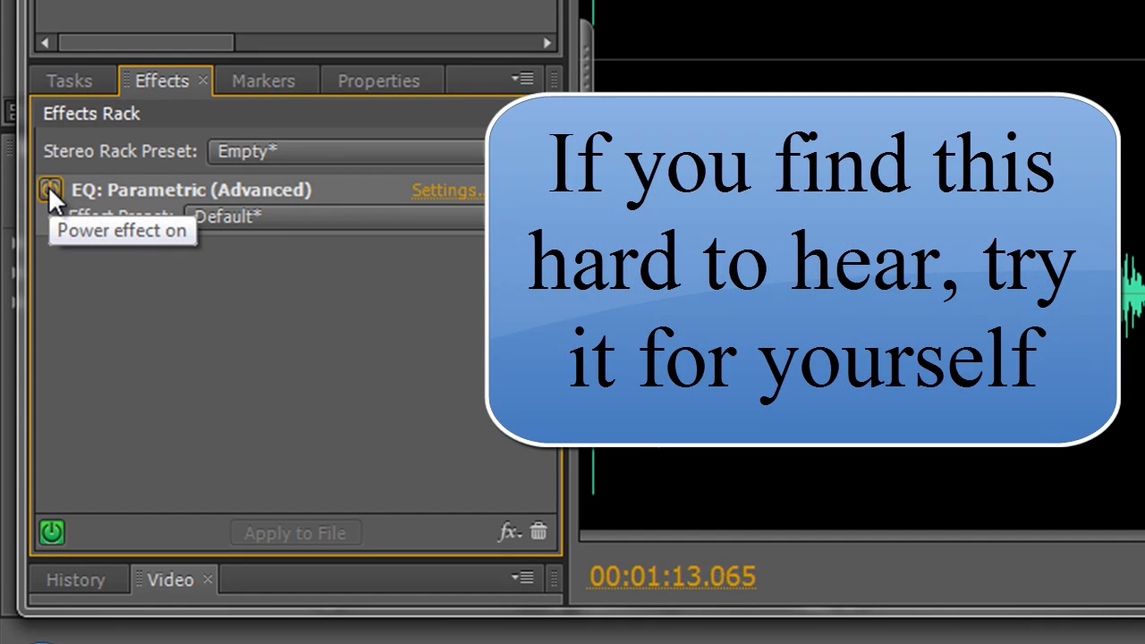
pyautogui.click(49, 190)
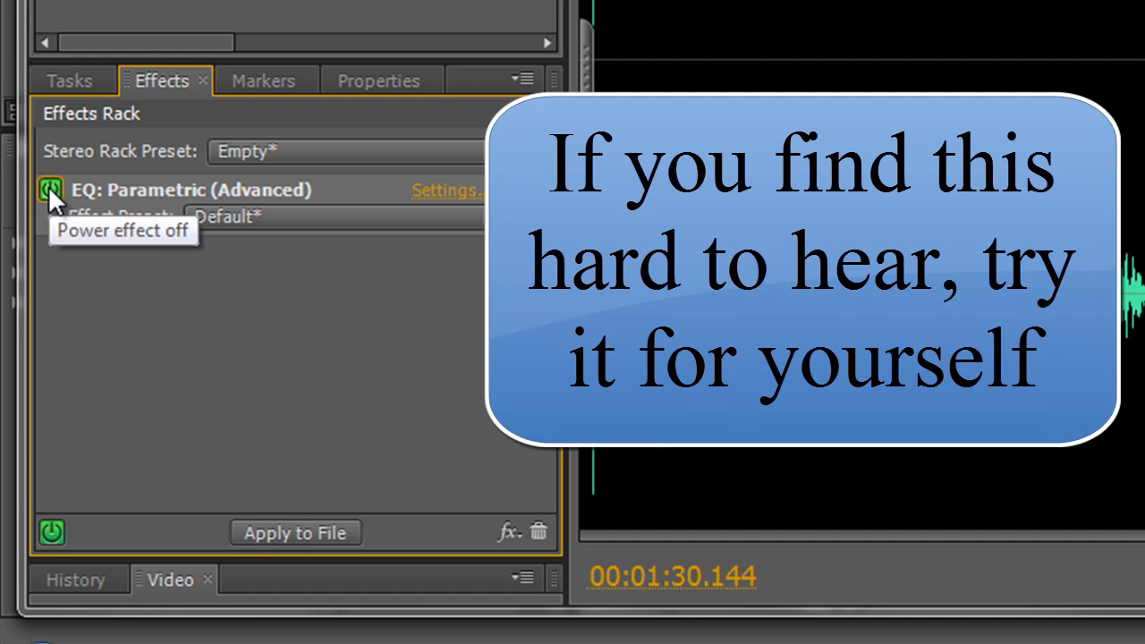
pyautogui.click(50, 190)
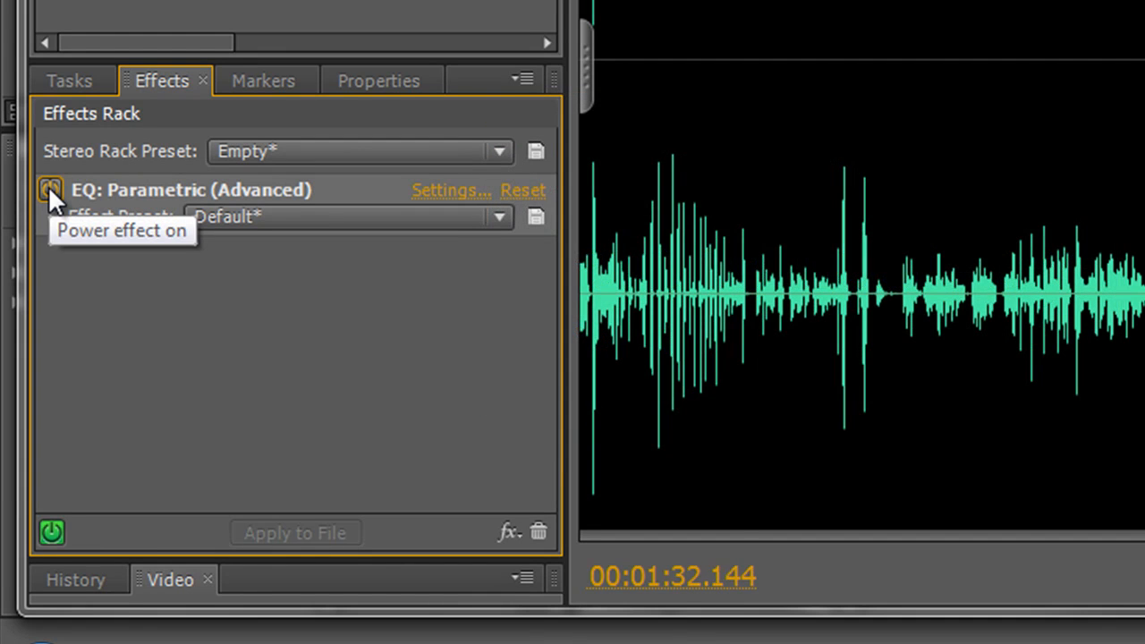
pyautogui.click(49, 189)
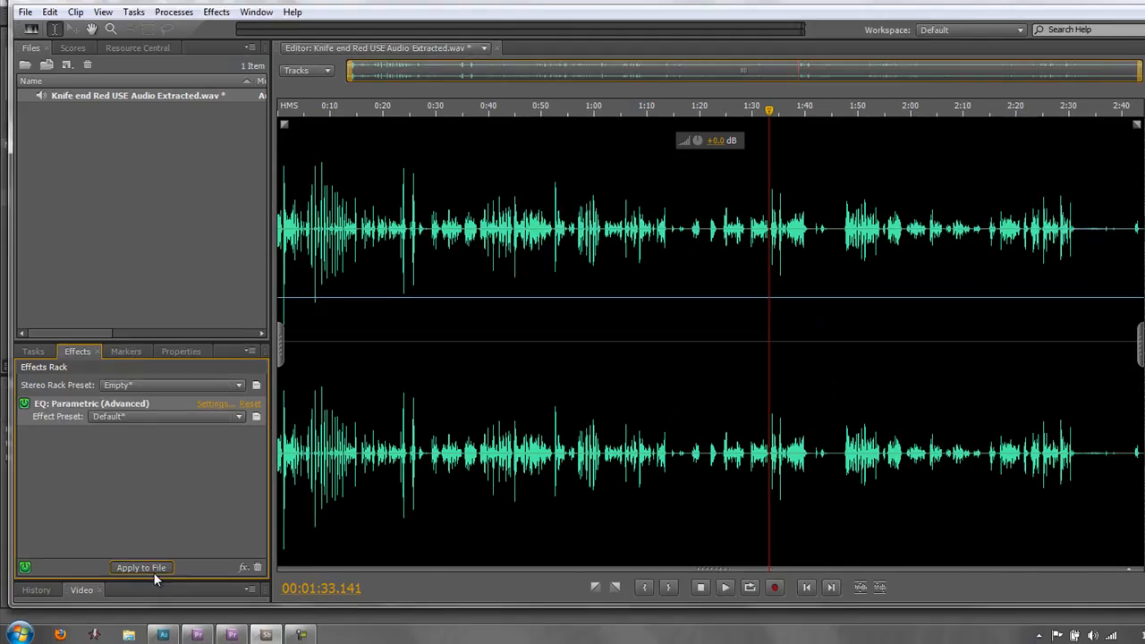
# Apply the rack's EQ effect to the file and equalize the volume levels of the whole recording
pyautogui.click(152, 572)
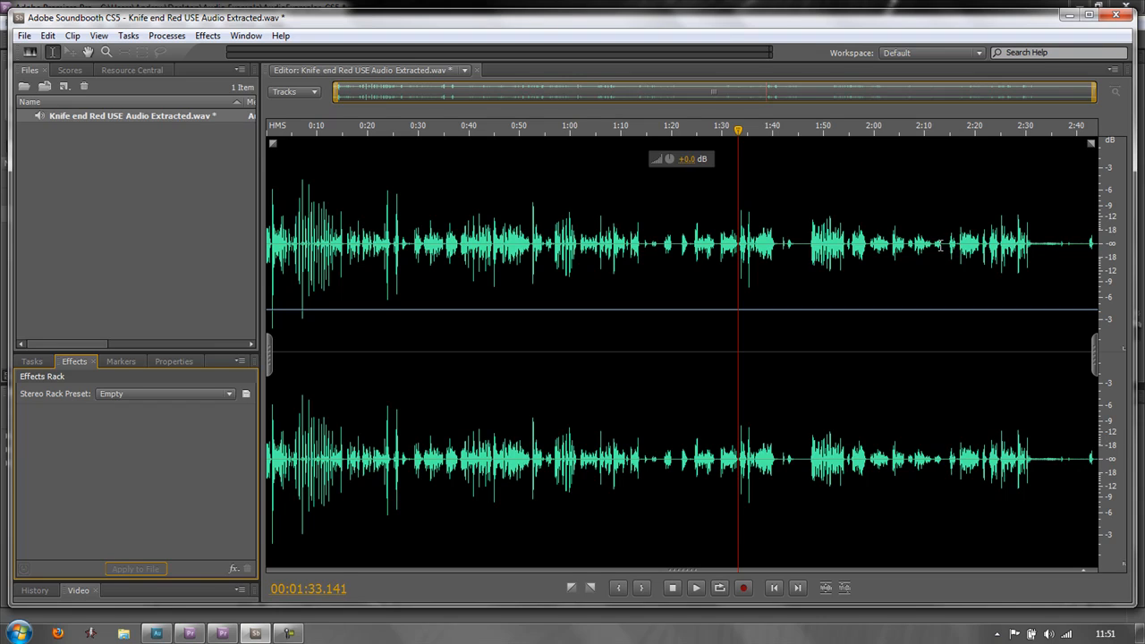
pyautogui.click(667, 291)
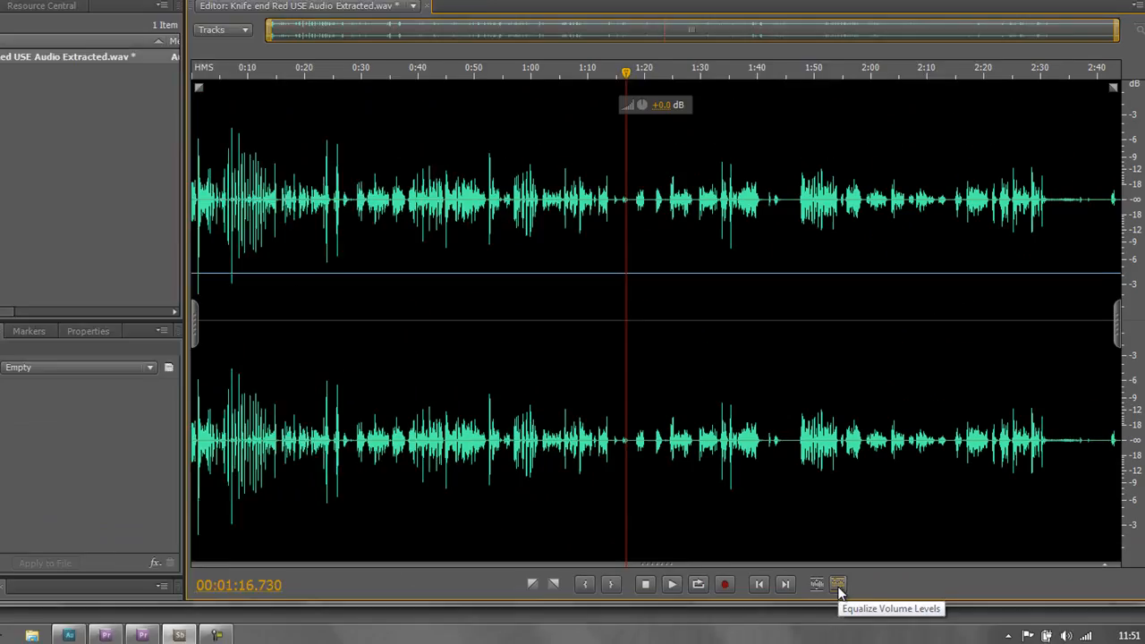
pyautogui.click(658, 503)
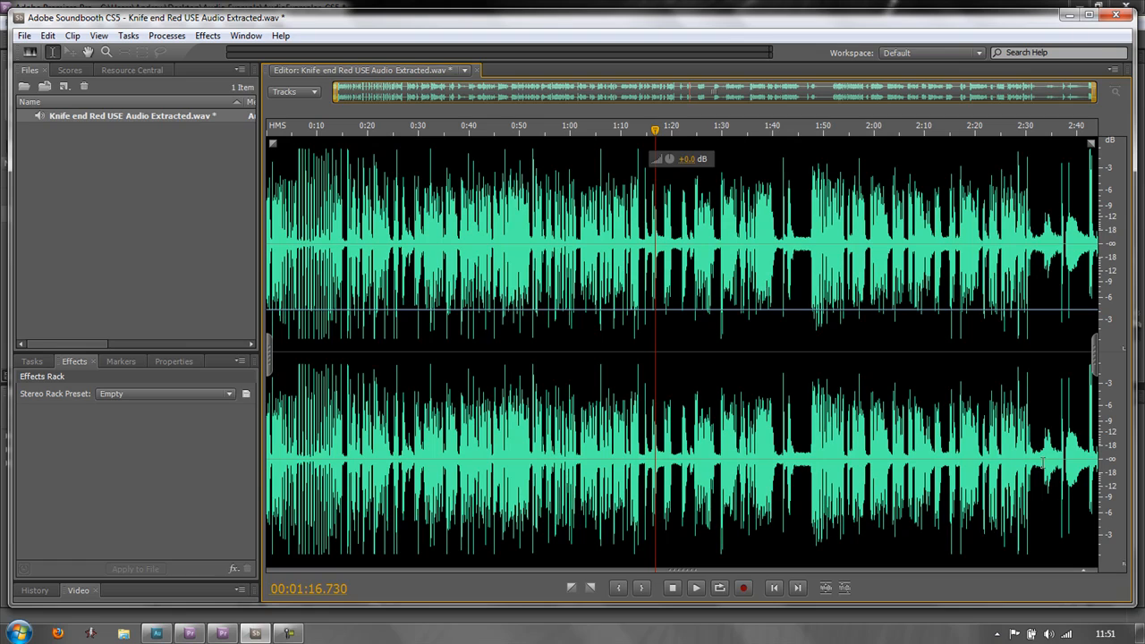
# Play the processed audio from about 1:02 and stop playback after several seconds
pyautogui.click(584, 143)
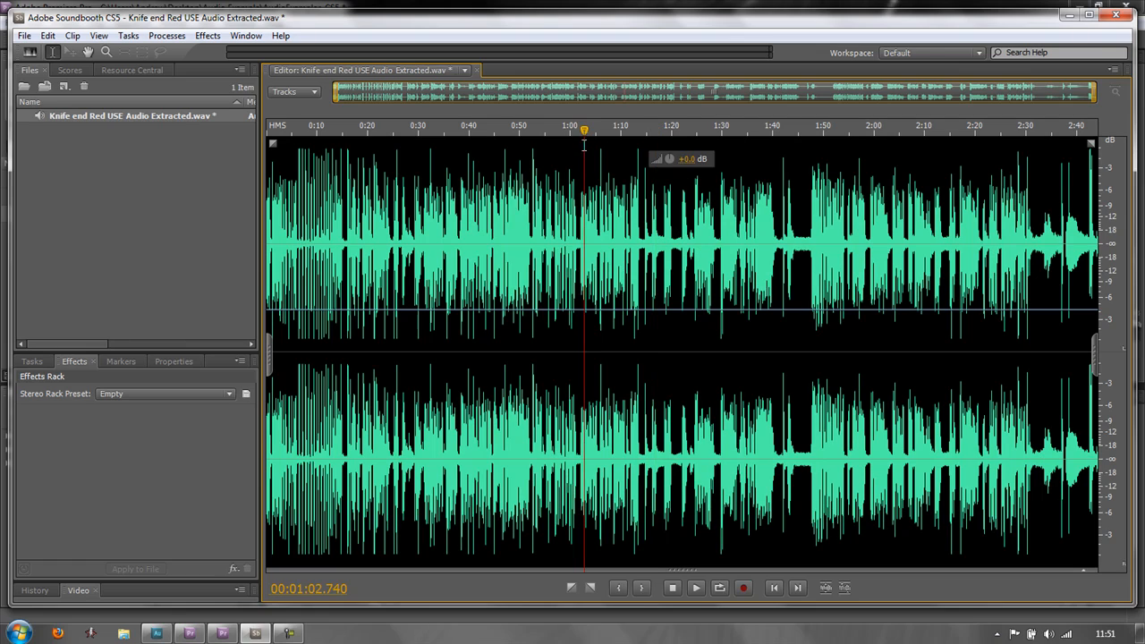
pyautogui.press('space')
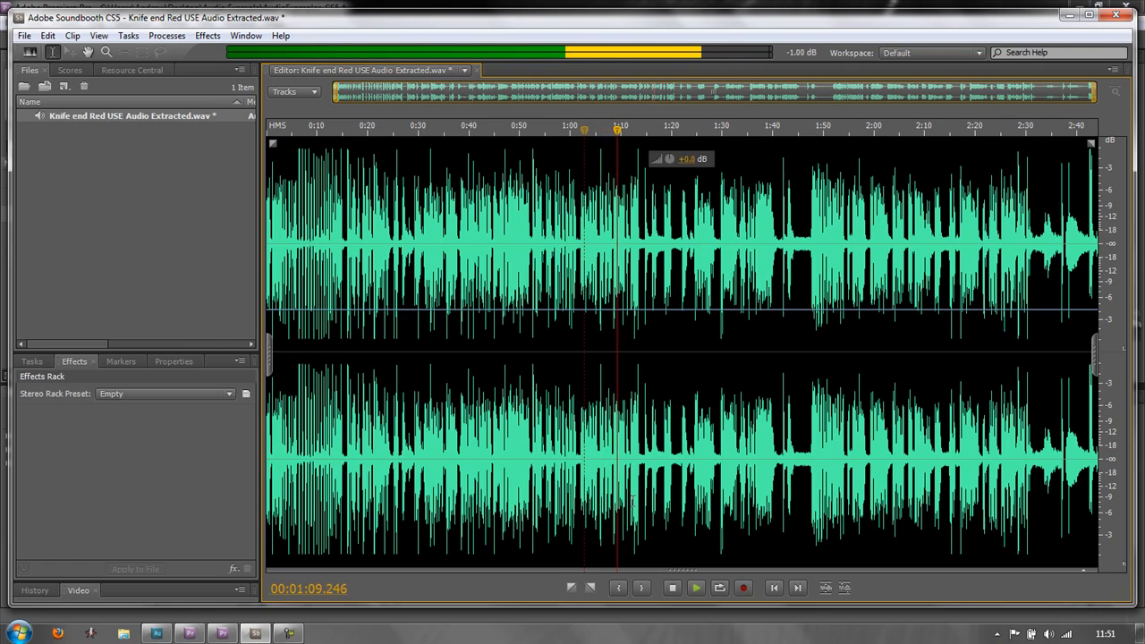
pyautogui.press('space')
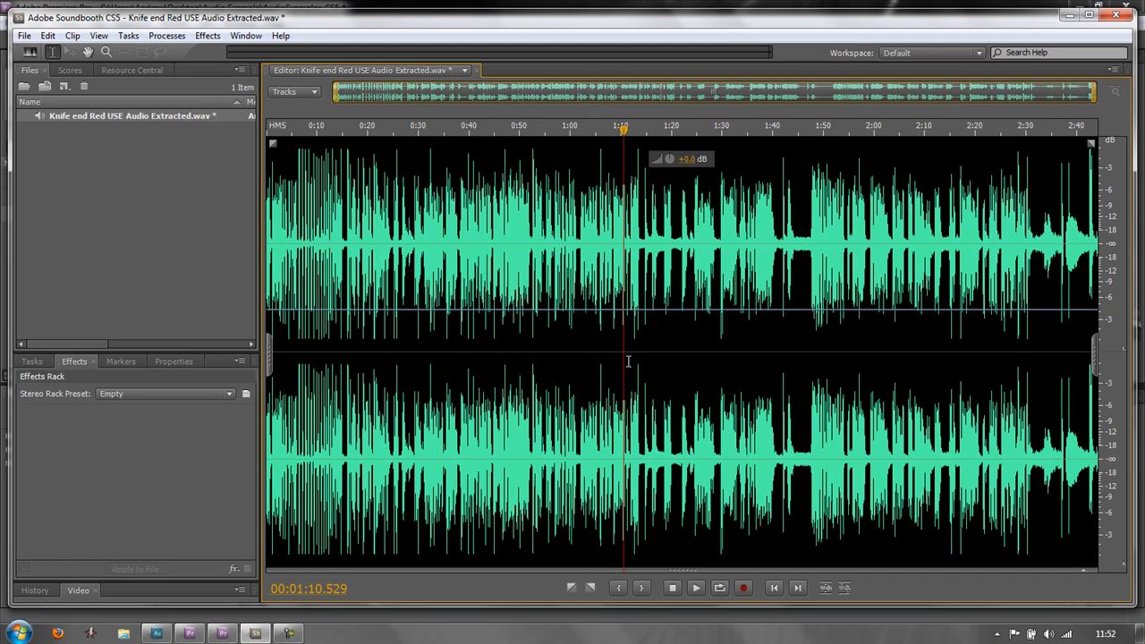
# Minimize Soundbooth to return to the AudioExamples_CS5 project in Premiere Pro and show its effects library
pyautogui.click(1070, 14)
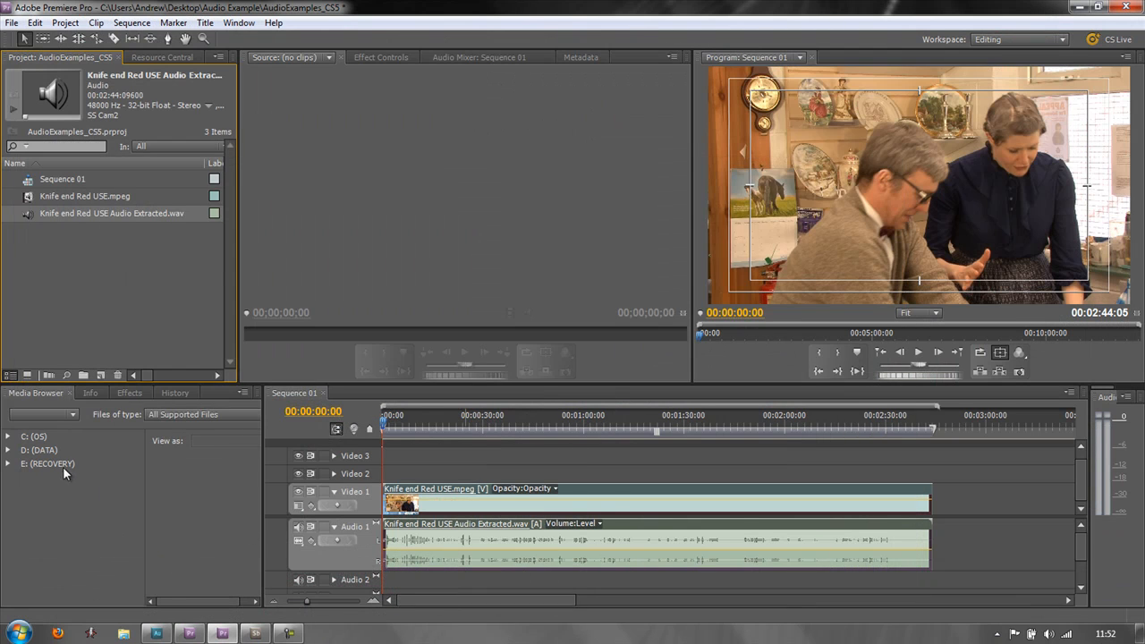
pyautogui.click(597, 503)
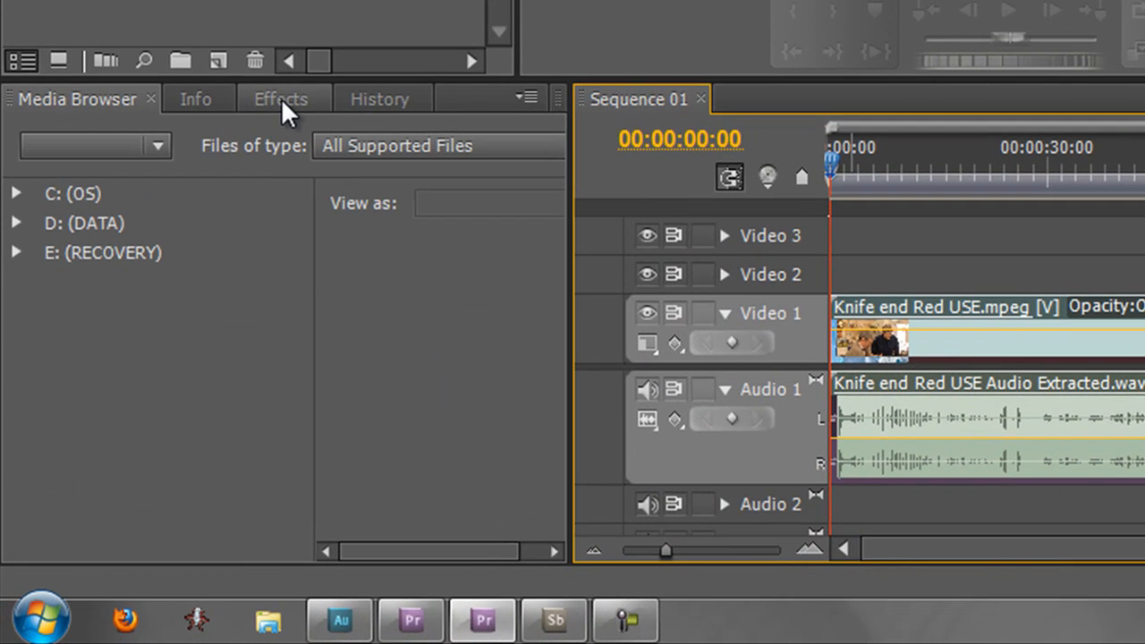
pyautogui.click(280, 99)
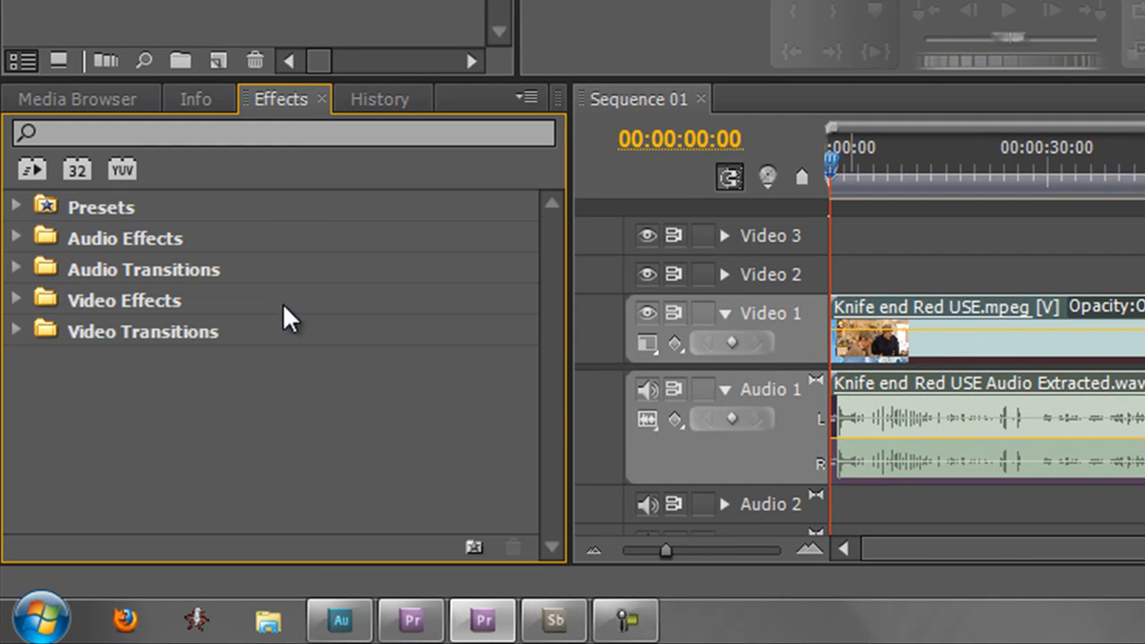
# Apply the stereo Parametric EQ audio effect to the clip on track Audio 1 of Sequence 01
pyautogui.click(17, 238)
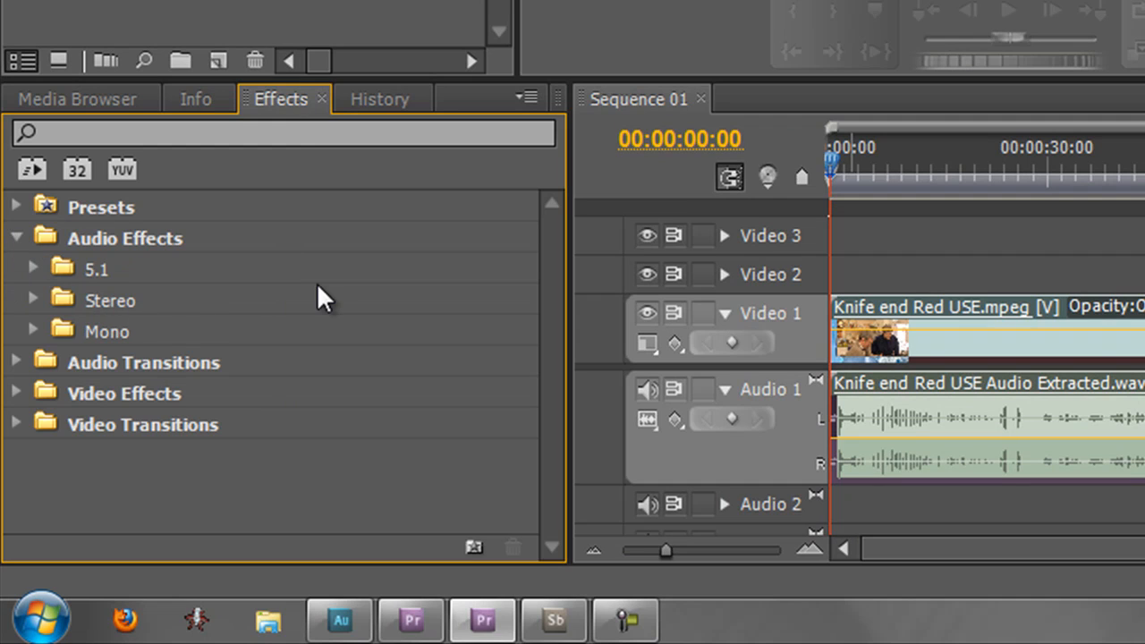
pyautogui.click(32, 300)
pyautogui.scroll(-4, 382, 258)
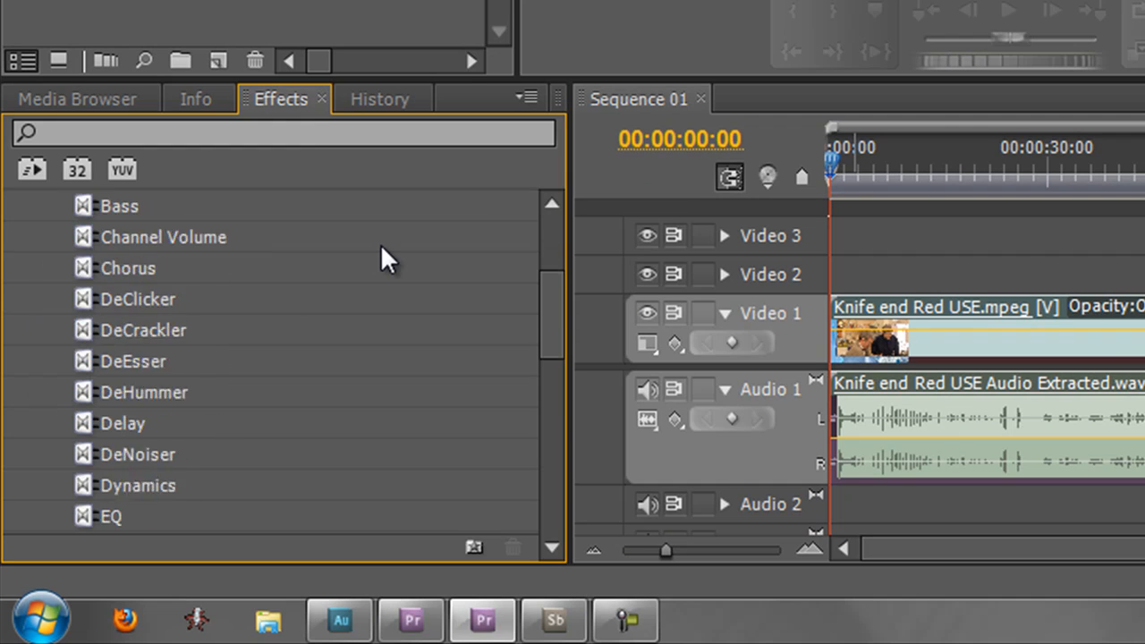
pyautogui.scroll(-5, 381, 246)
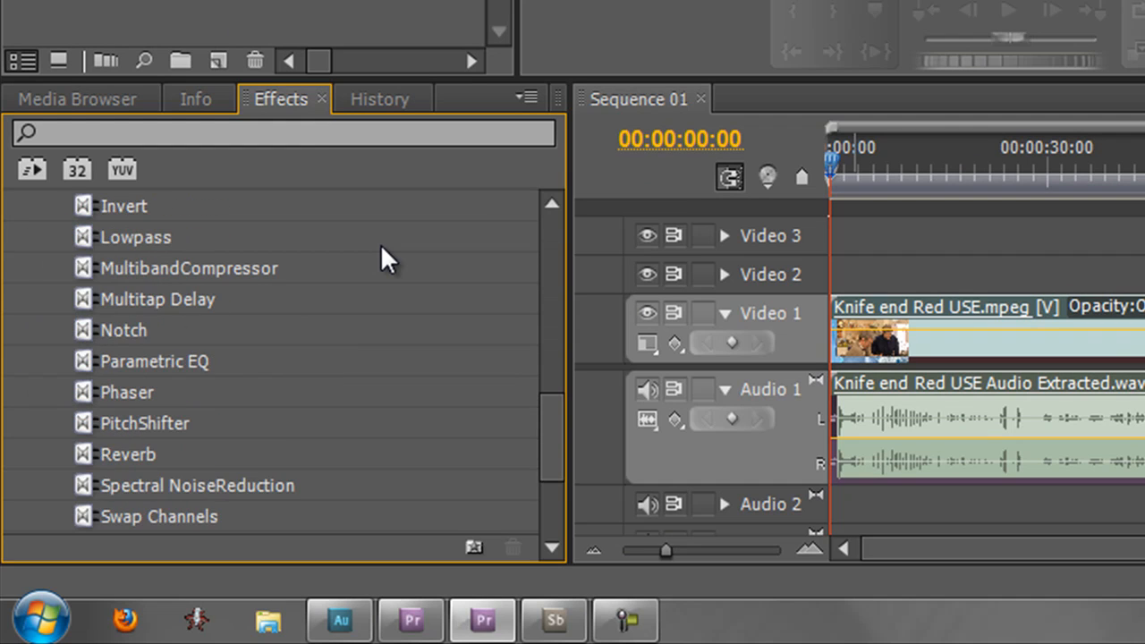
pyautogui.moveTo(77, 355); pyautogui.dragTo(1014, 421)
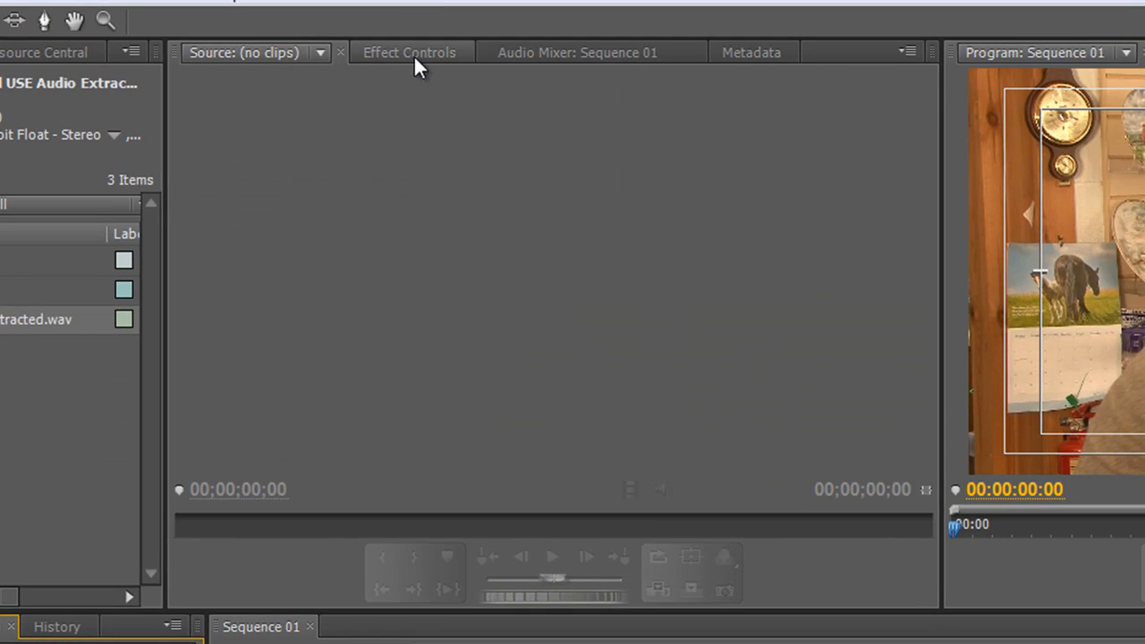
# Show the clip's effect settings and set the Q of its Parametric EQ to 12.3
pyautogui.click(413, 55)
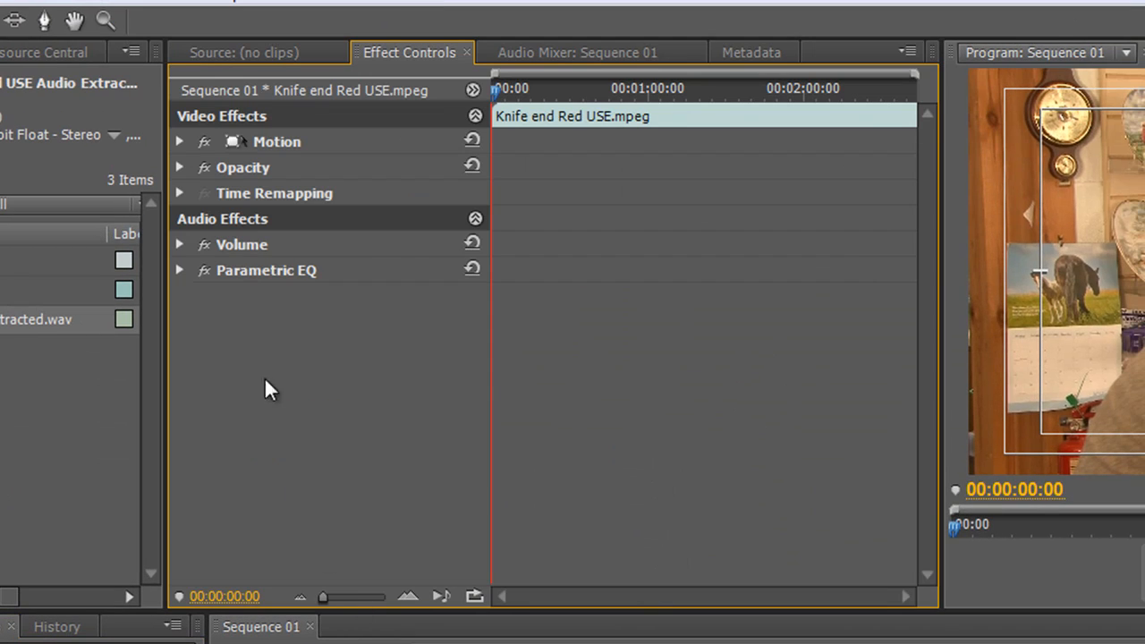
pyautogui.click(179, 270)
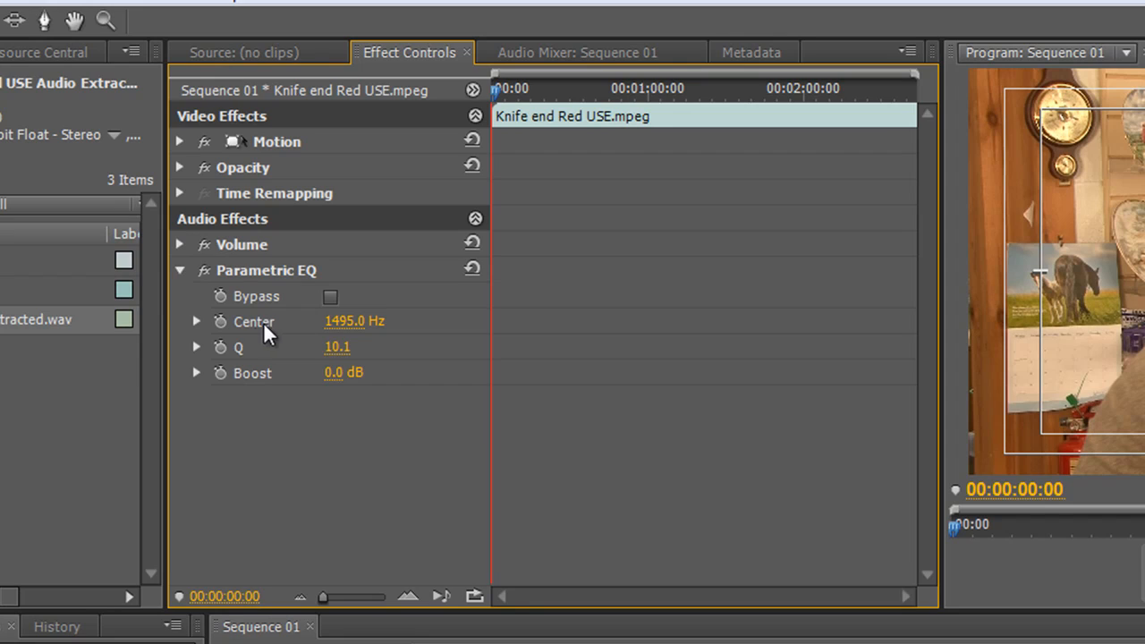
pyautogui.click(196, 347)
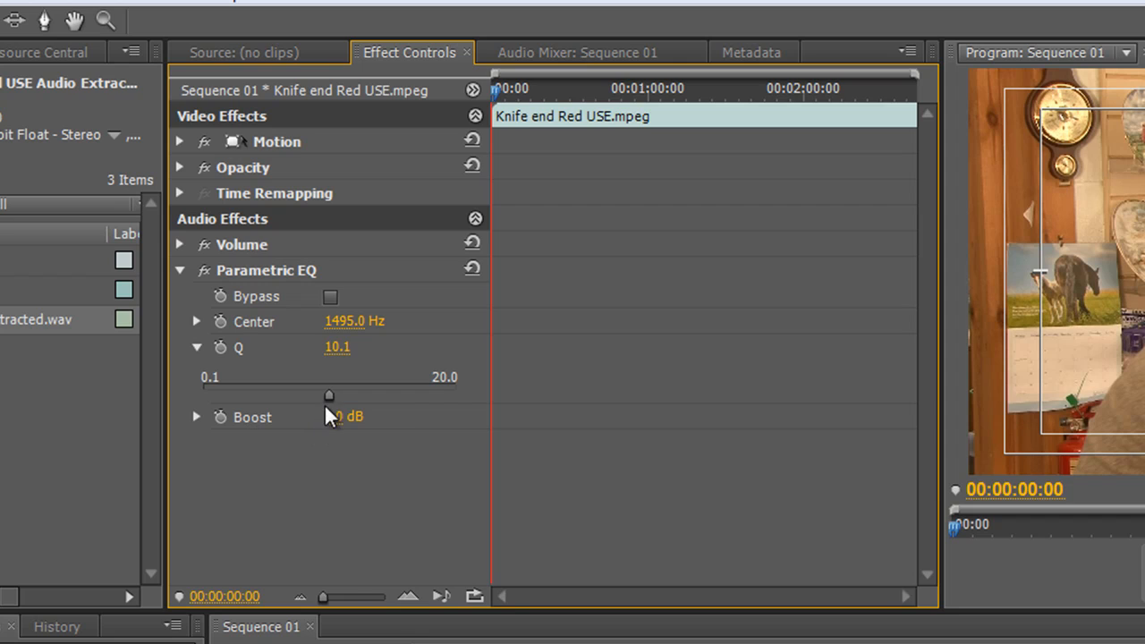
pyautogui.moveTo(331, 404); pyautogui.dragTo(357, 396)
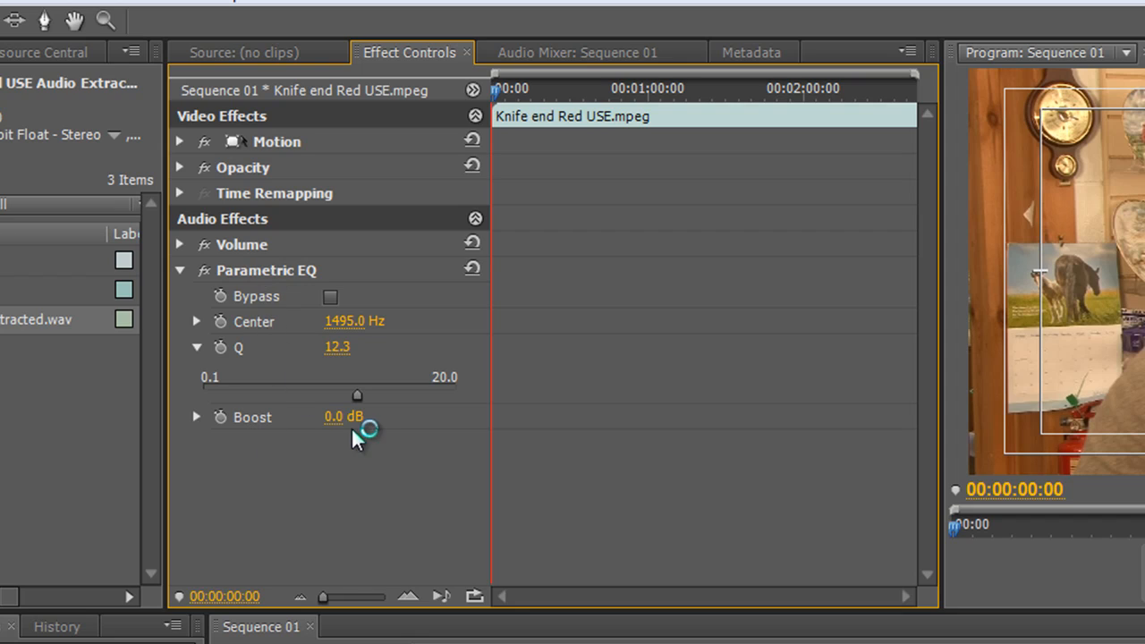
# Add a second Parametric EQ to the clip, lower its Center frequency, and collapse both EQ effects
pyautogui.click(89, 641)
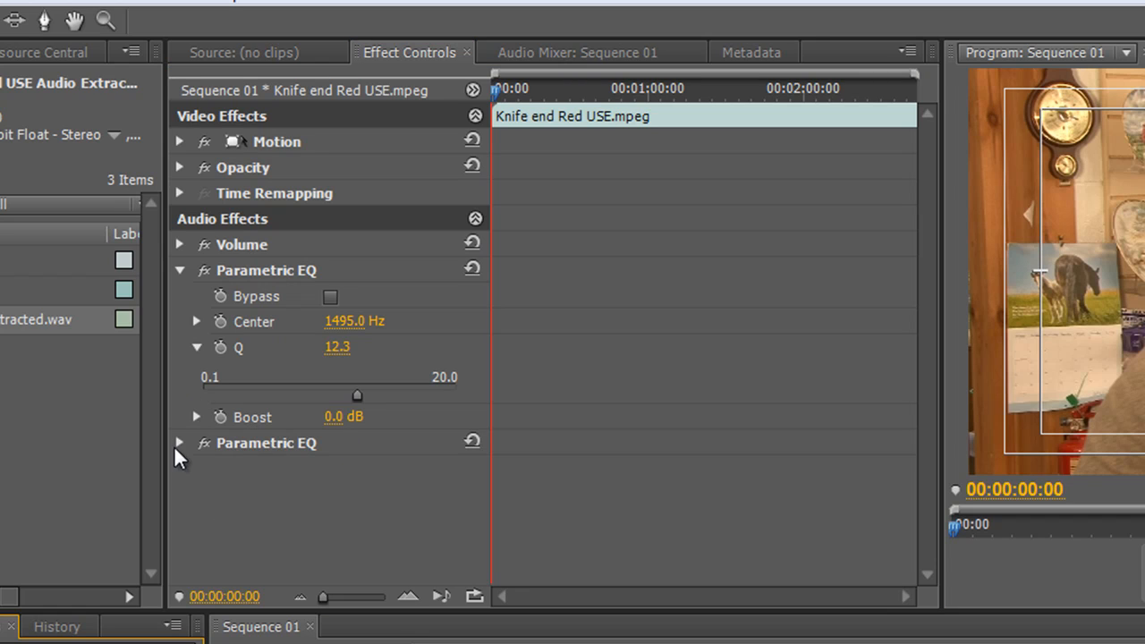
pyautogui.click(178, 444)
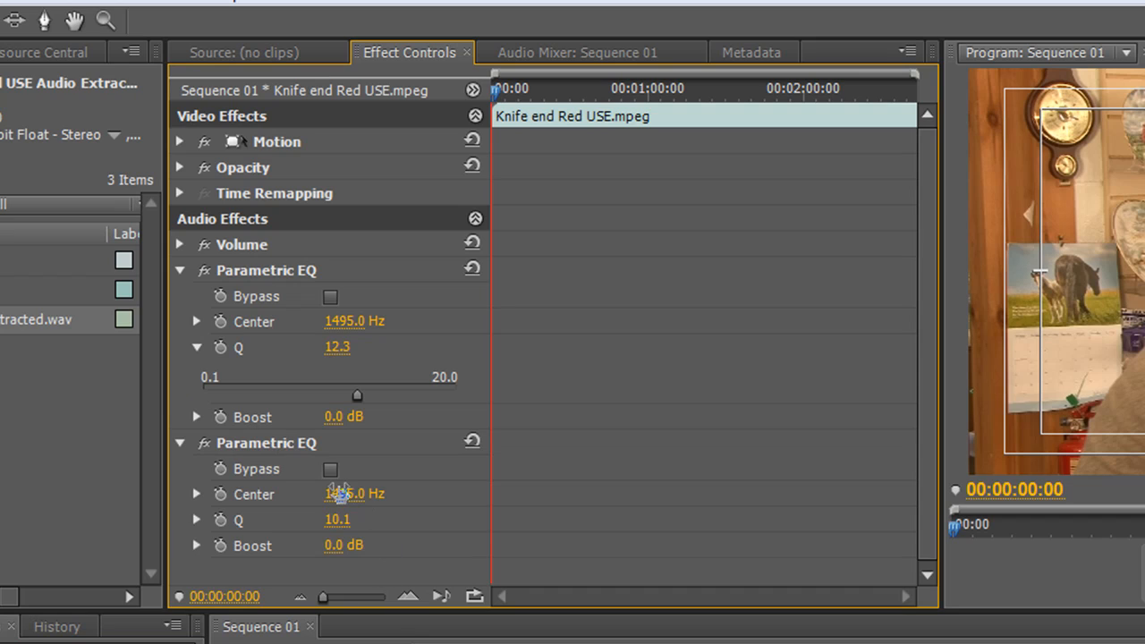
pyautogui.moveTo(338, 497); pyautogui.dragTo(226, 506)
pyautogui.click(178, 442)
pyautogui.click(179, 268)
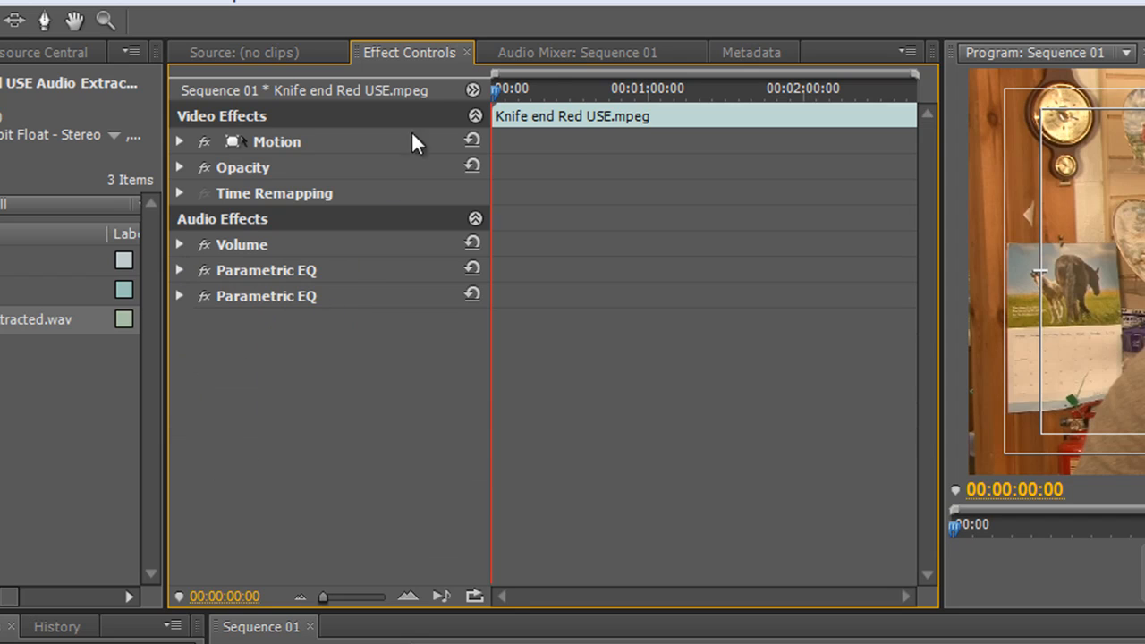
# Show the effects and sends area of the Audio Mixer and add a Parametric EQ to the Audio 1 track
pyautogui.click(560, 55)
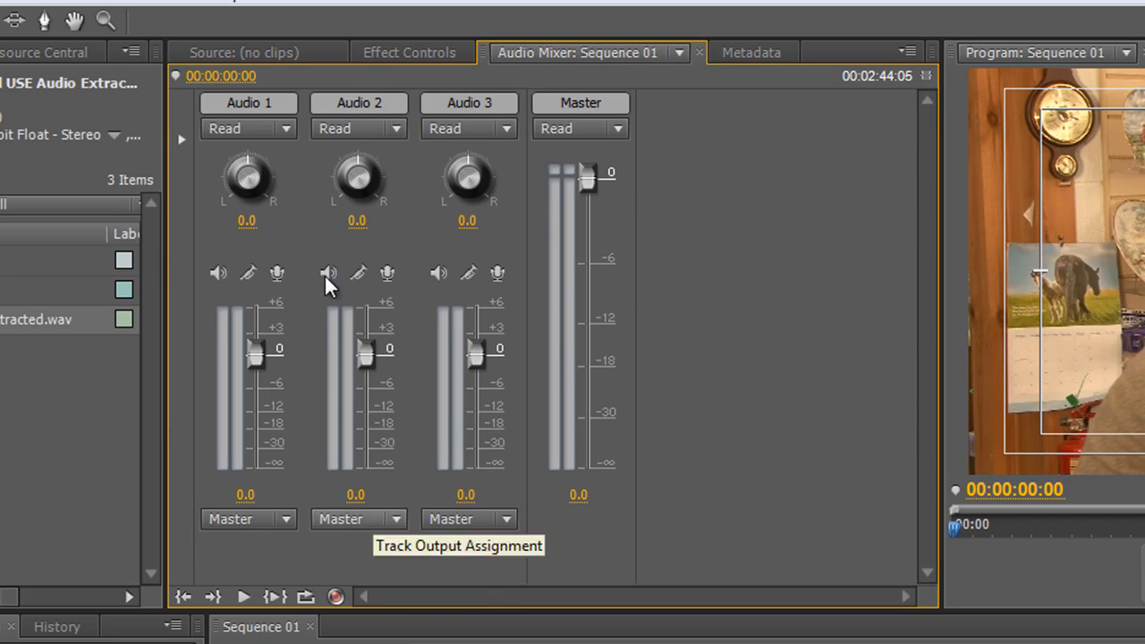
pyautogui.click(178, 144)
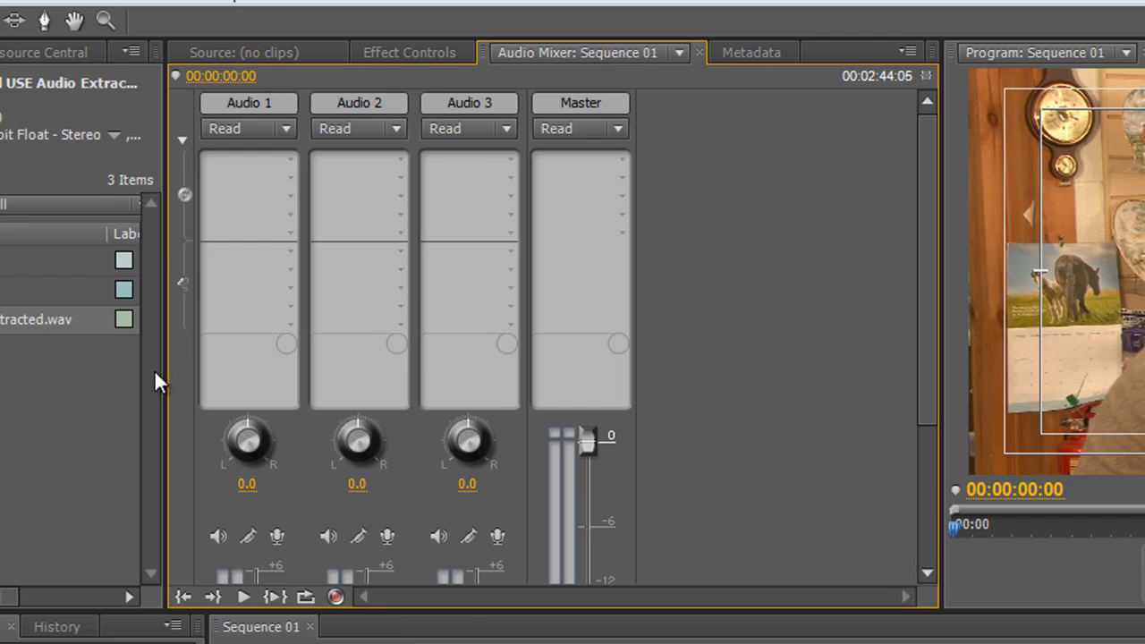
pyautogui.click(291, 159)
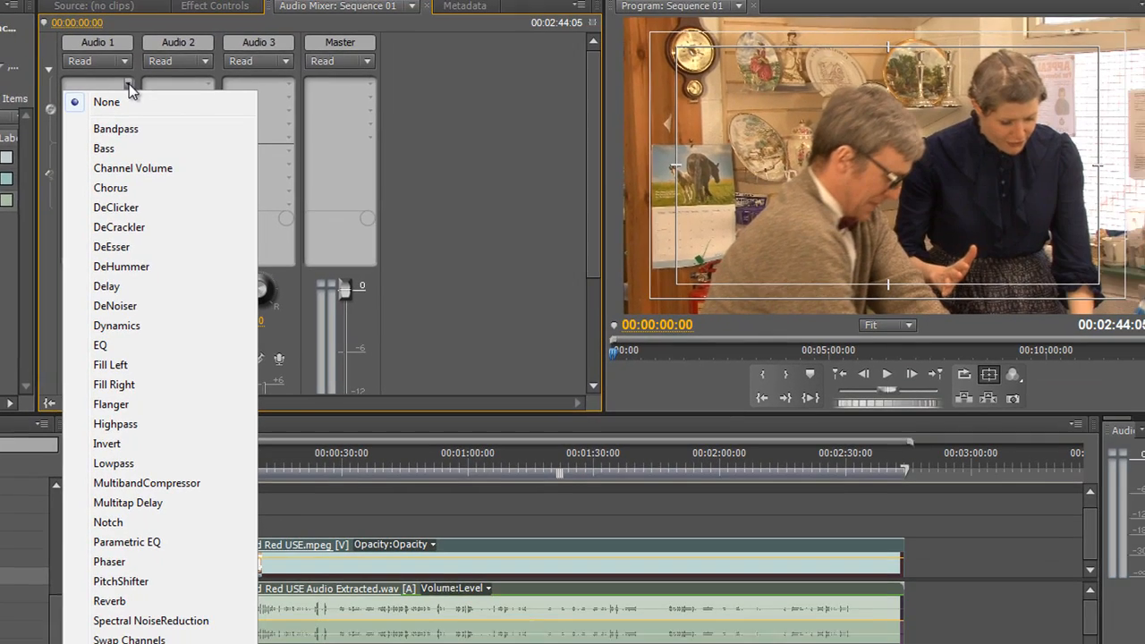
pyautogui.click(137, 549)
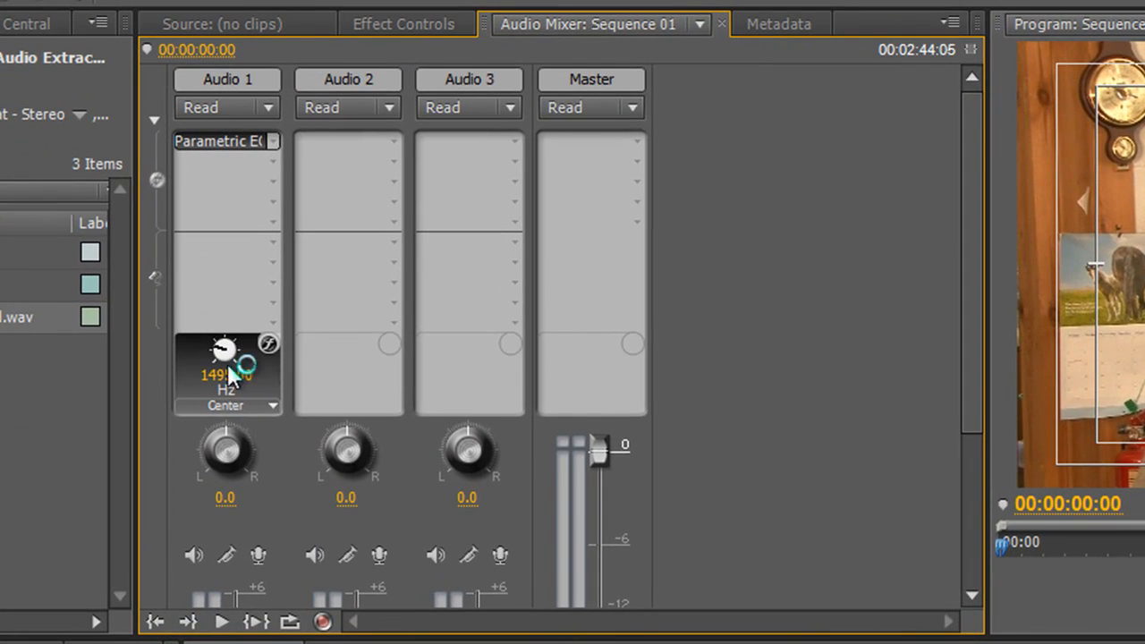
# Display the Q and Boost parameters of the Audio 1 track's Parametric EQ and open the Boost value for editing
pyautogui.click(270, 407)
pyautogui.click(238, 464)
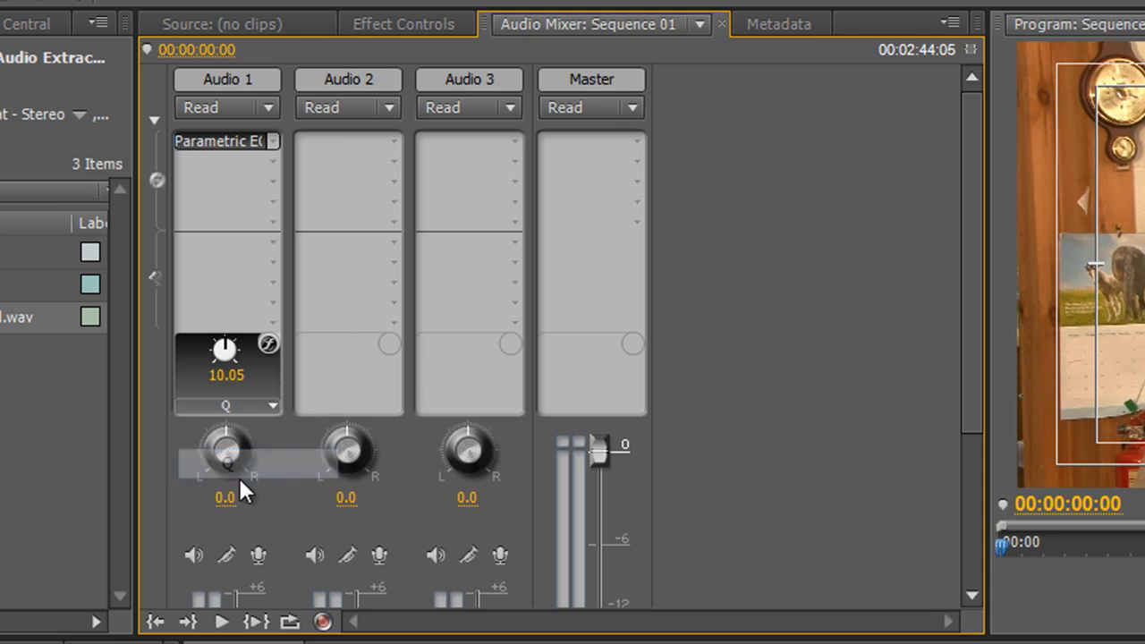
pyautogui.click(273, 406)
pyautogui.click(247, 497)
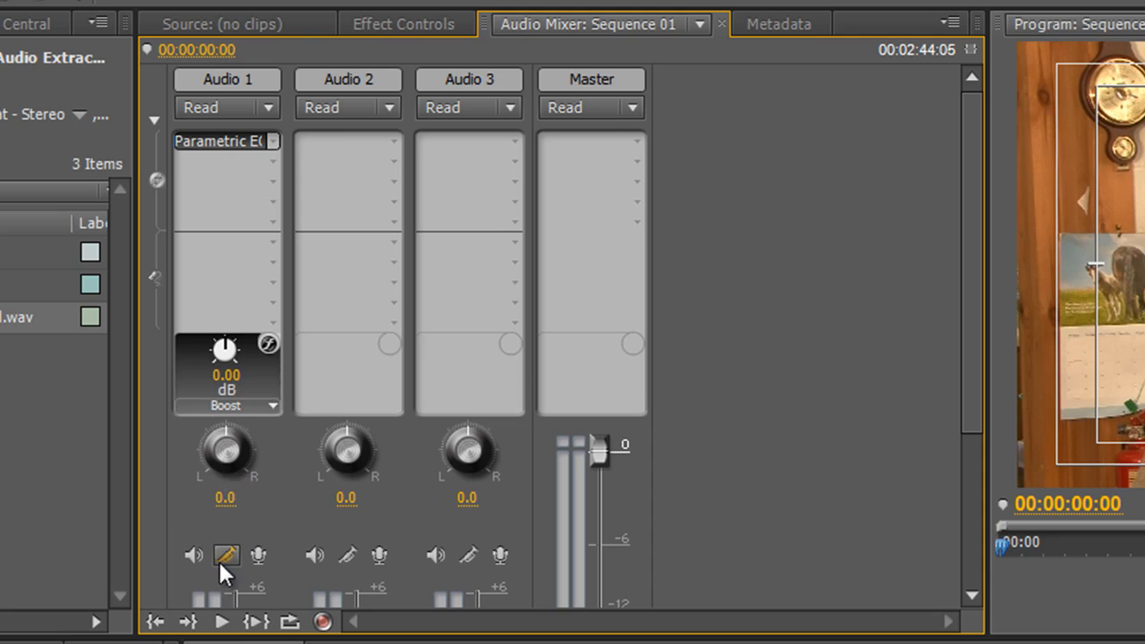
pyautogui.click(268, 407)
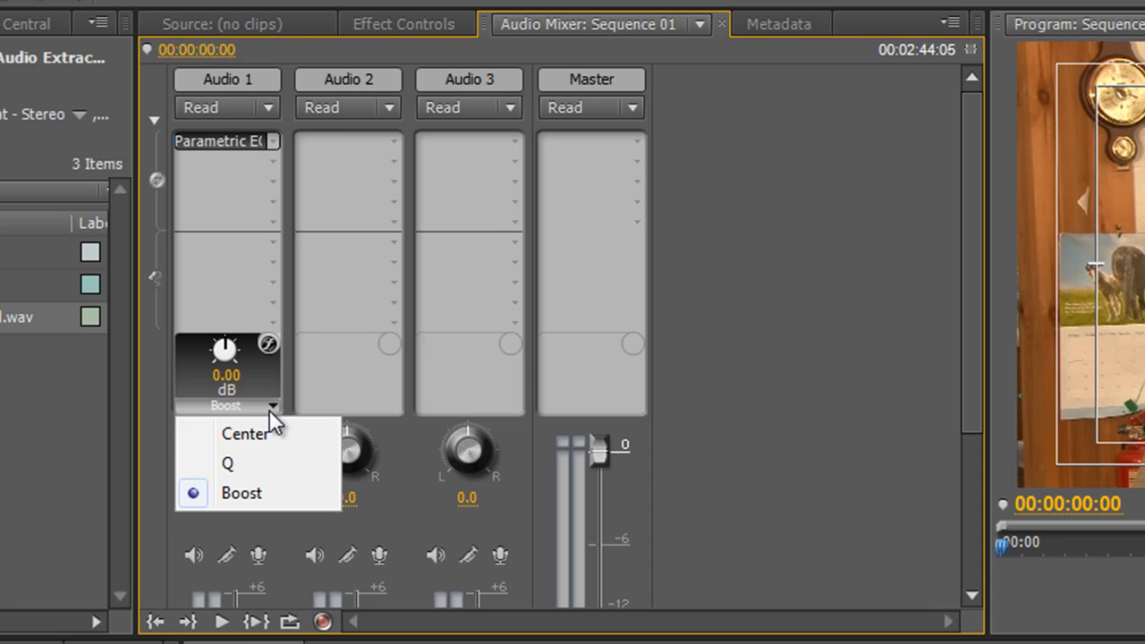
pyautogui.click(268, 379)
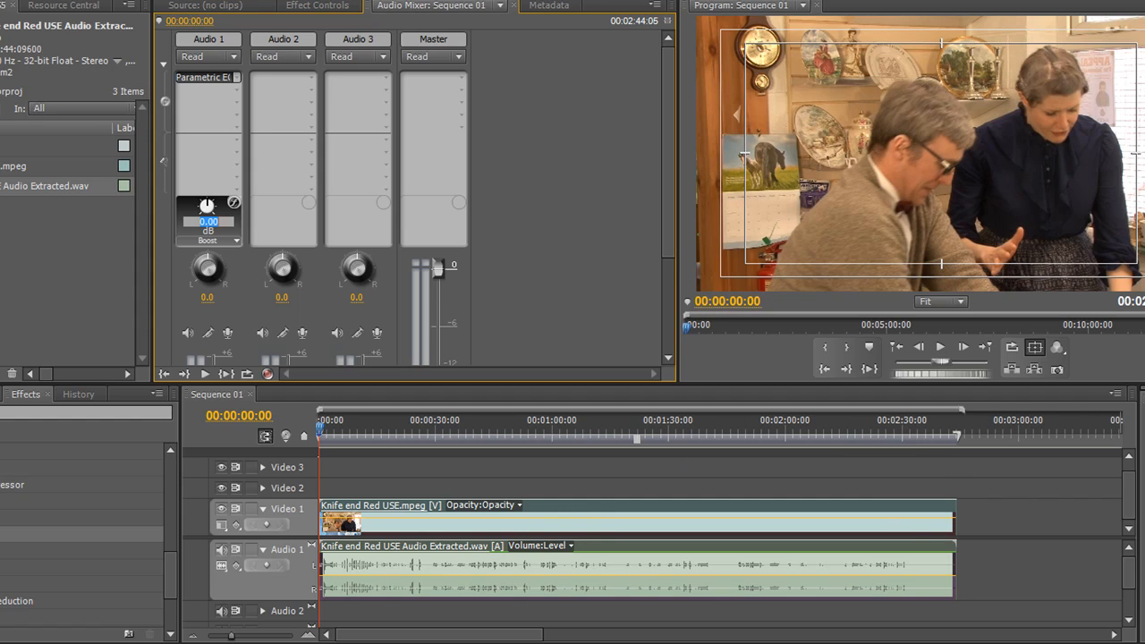
# Add a second Parametric EQ to the Audio 1 track and set its Center frequency to 2293.34 Hz
pyautogui.click(233, 93)
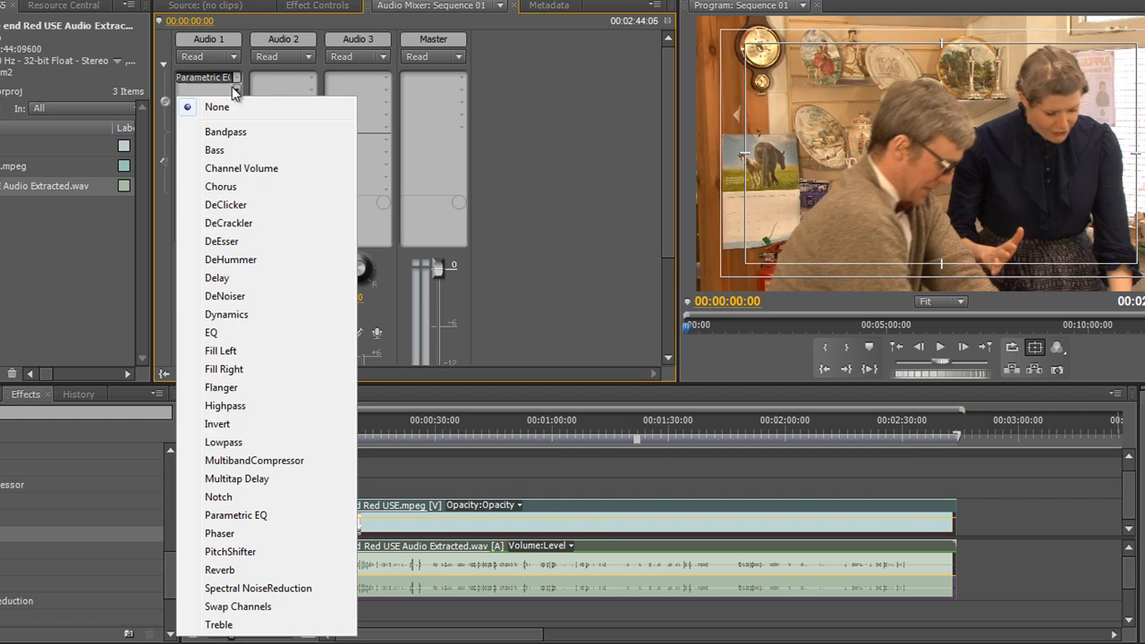
pyautogui.click(234, 508)
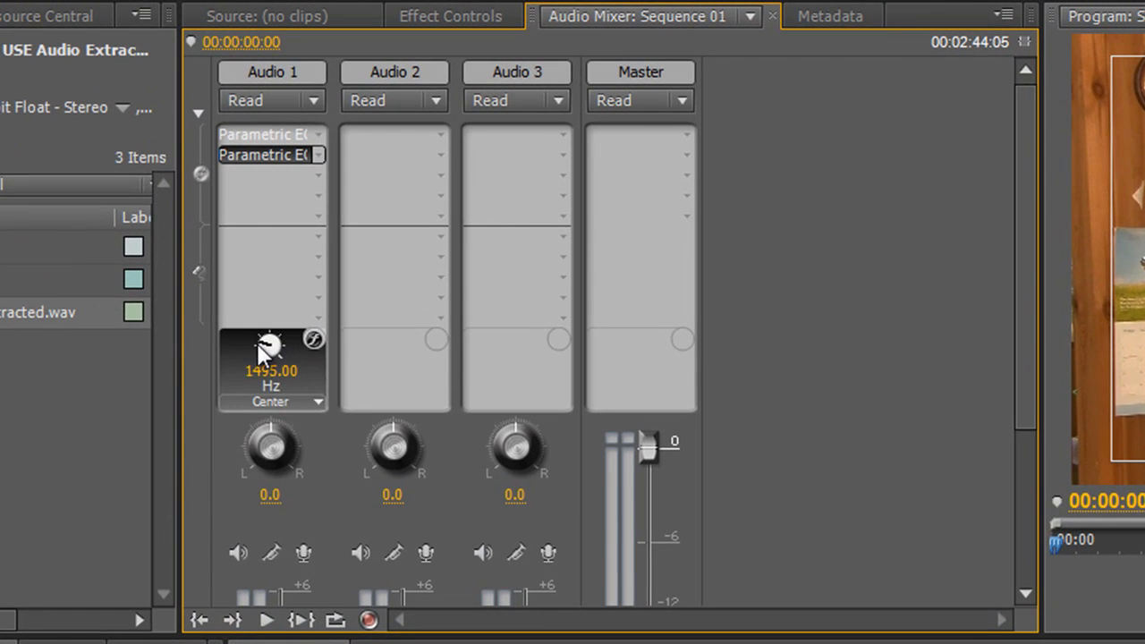
pyautogui.moveTo(272, 355)
pyautogui.mouseDown()
pyautogui.moveTo(266, 424)
pyautogui.moveTo(296, 276)
pyautogui.moveTo(273, 348)
pyautogui.mouseUp()
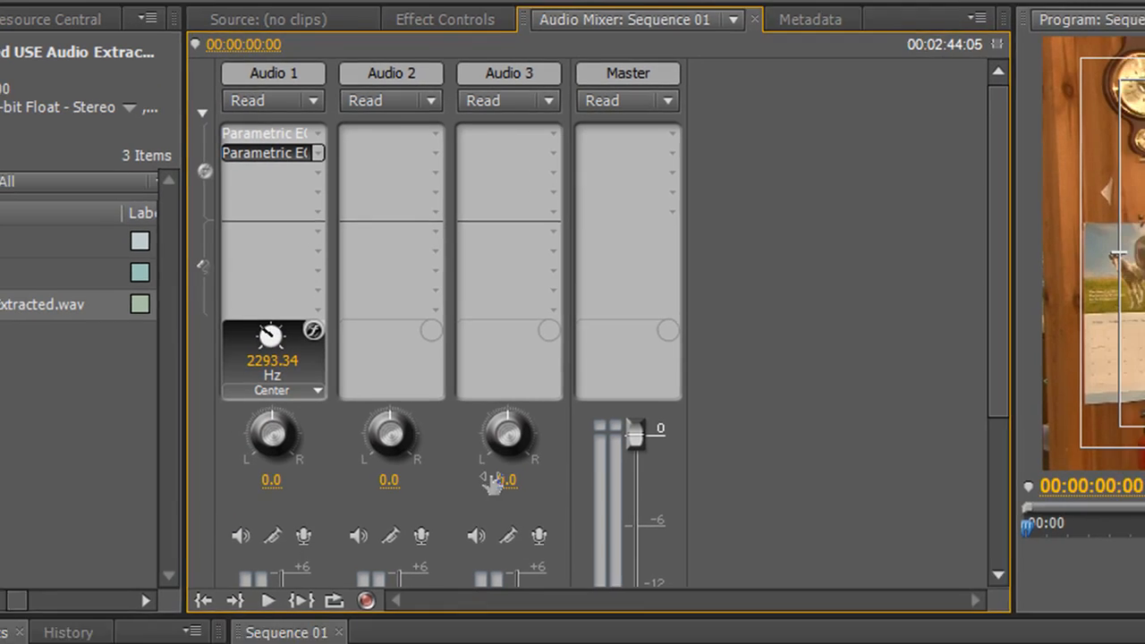